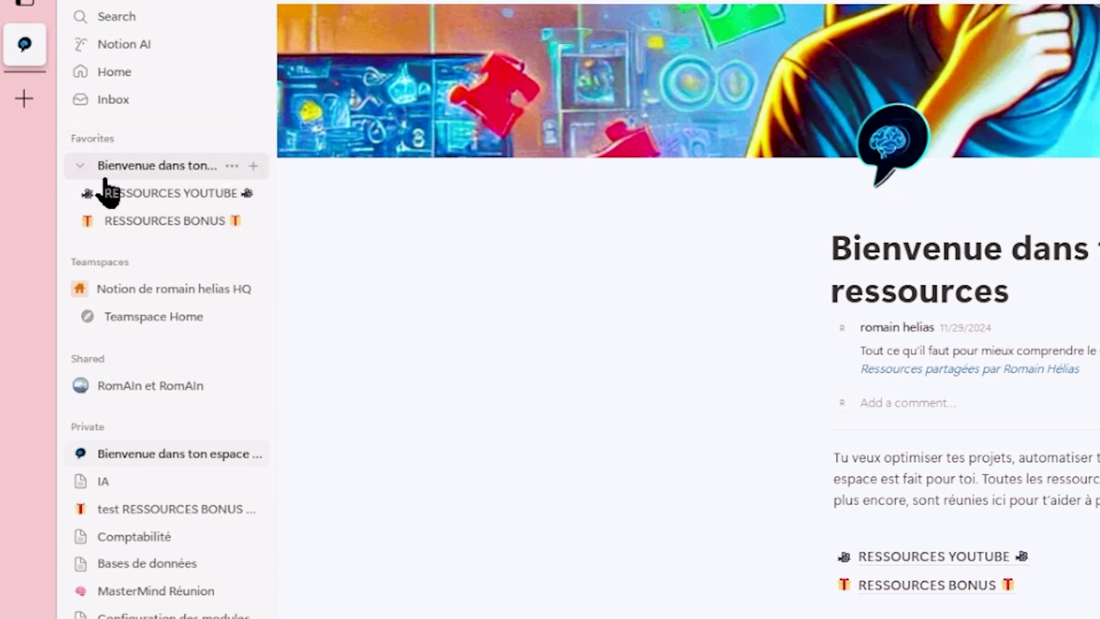
right_click(172, 453)
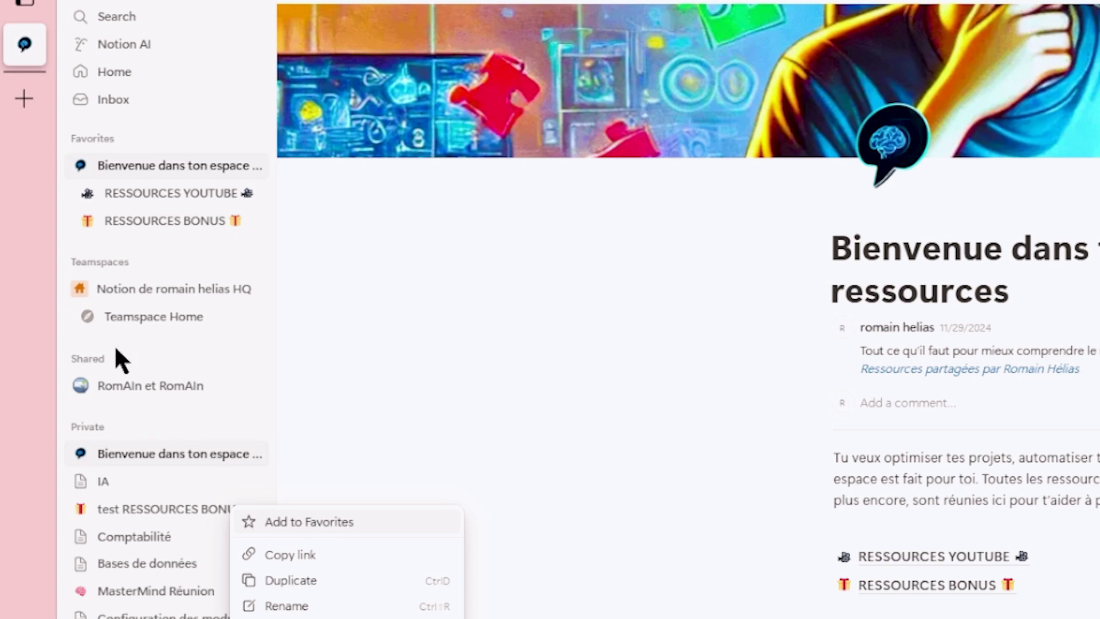
left_click(404, 367)
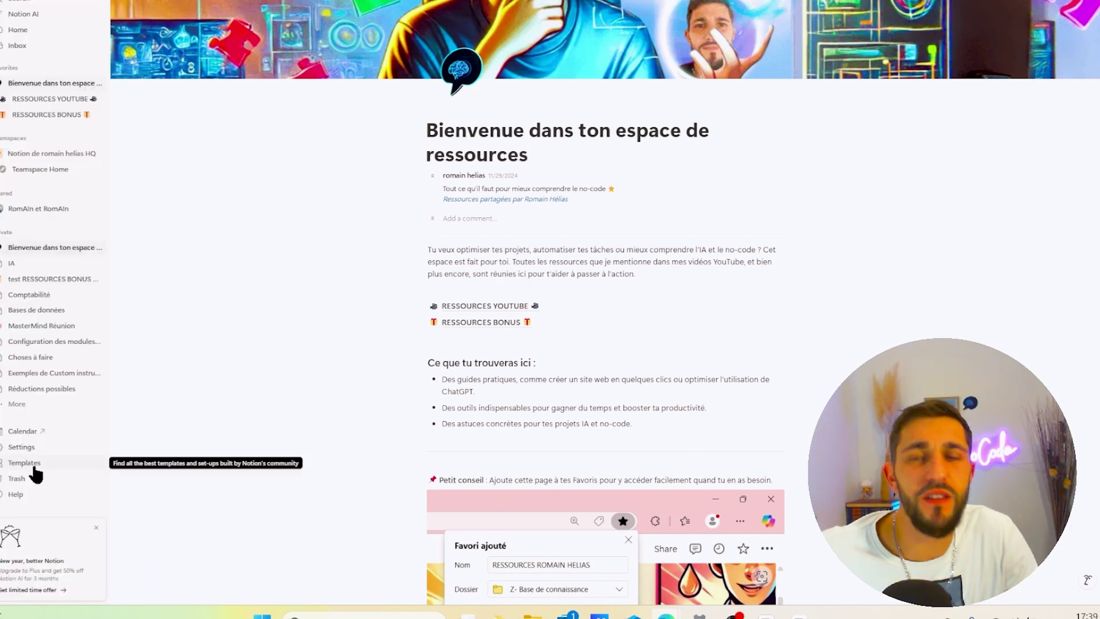
Step: Add the free "habit tracker & dashboard" template from the template marketplace and open its "noodledesk's habit tracker" page
left_click(32, 467)
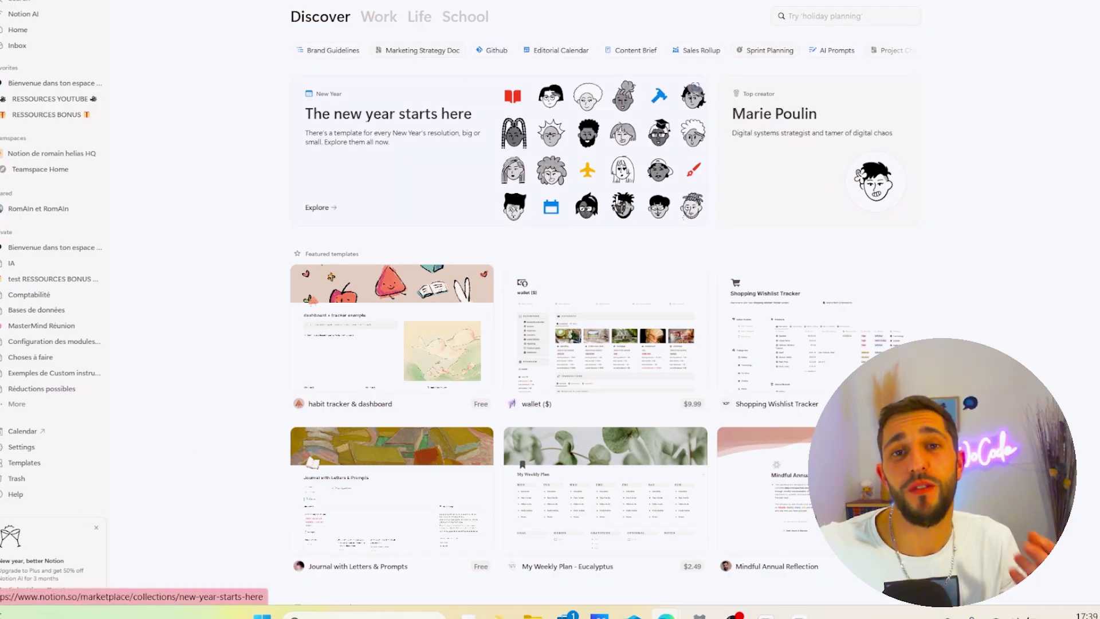
left_click(487, 350)
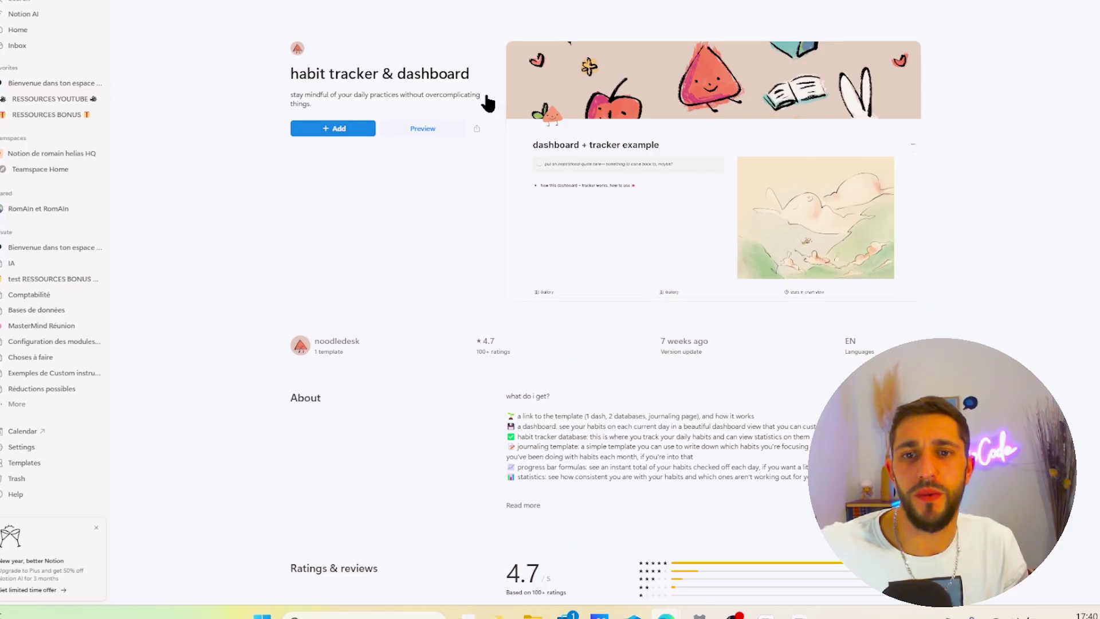
left_click(322, 133)
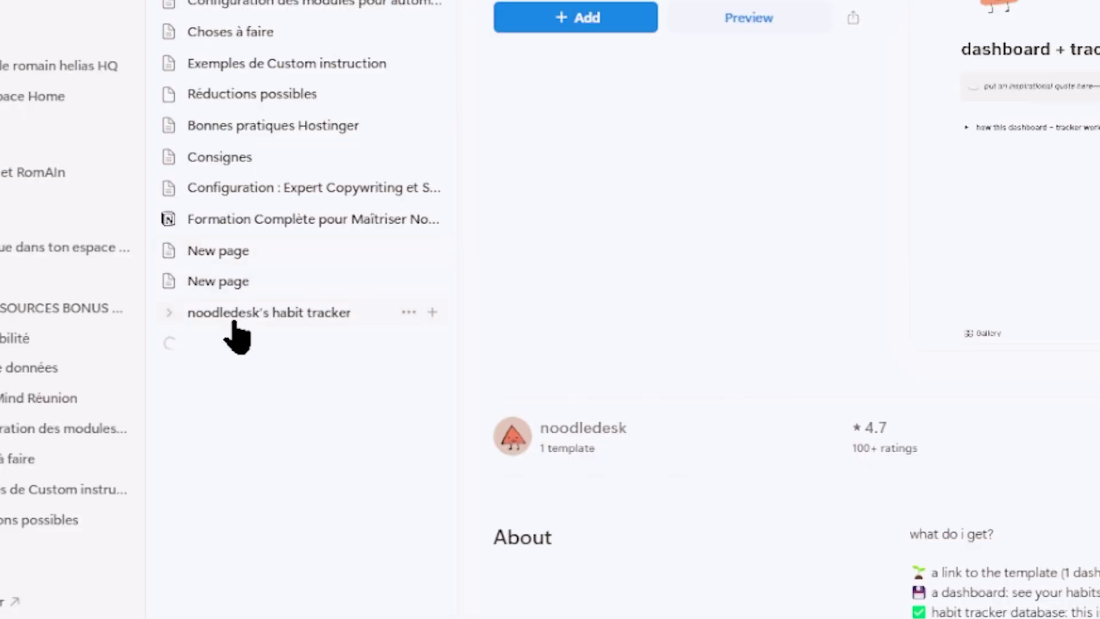
left_click(235, 322)
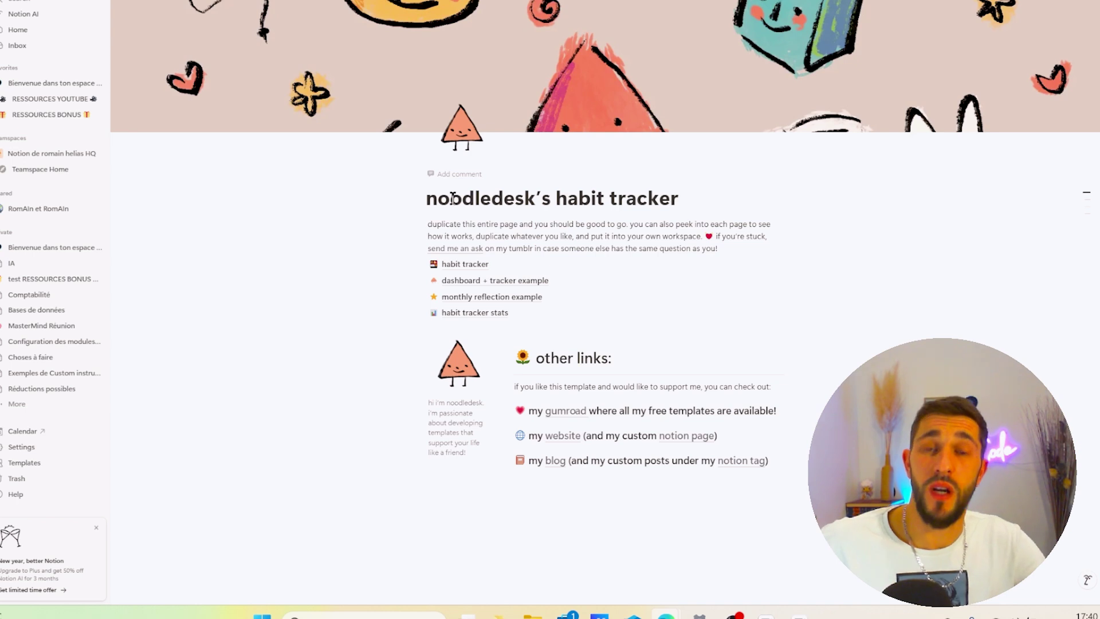
scroll(623, 241, "down", 2)
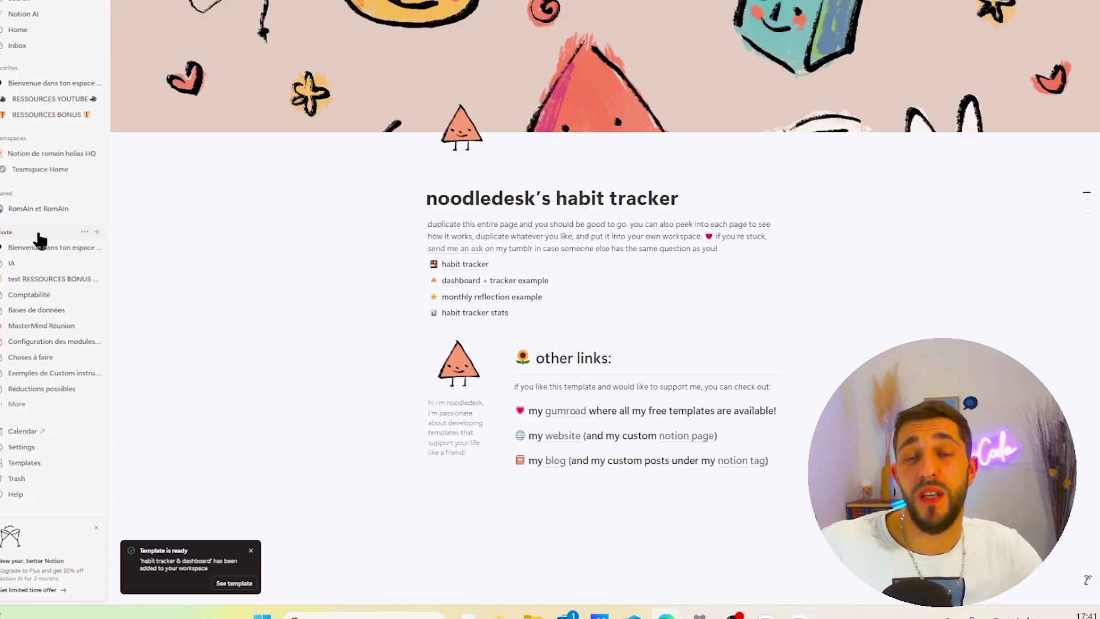
Step: Create a private page titled "Vidéo du jour" and move it to the start of the Private section
left_click(373, 265)
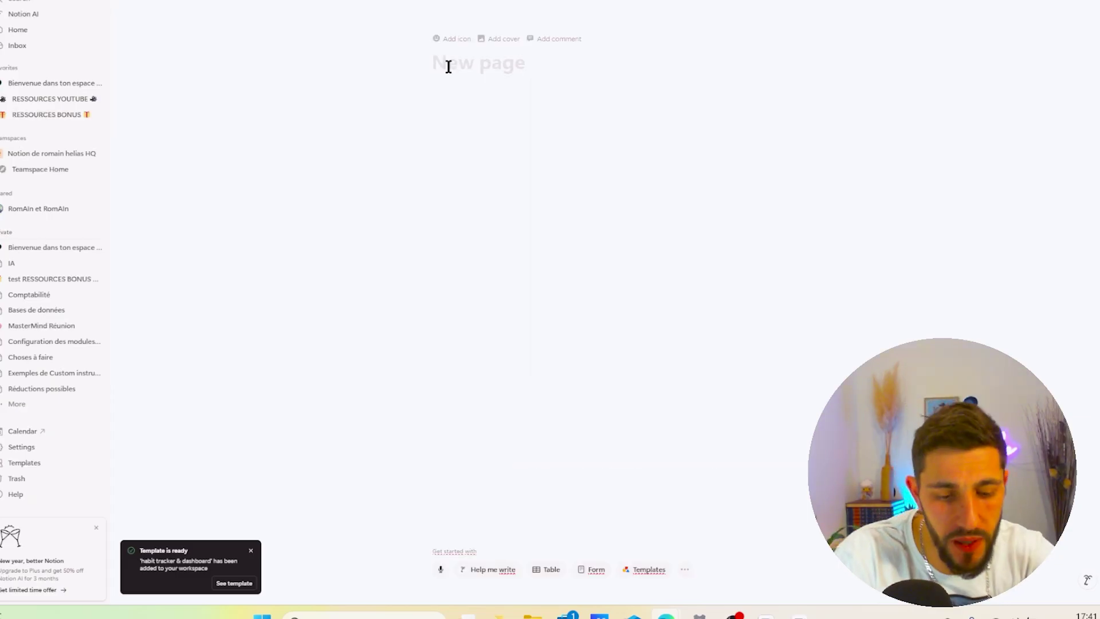
left_click(449, 67)
type("Vidéo du jour")
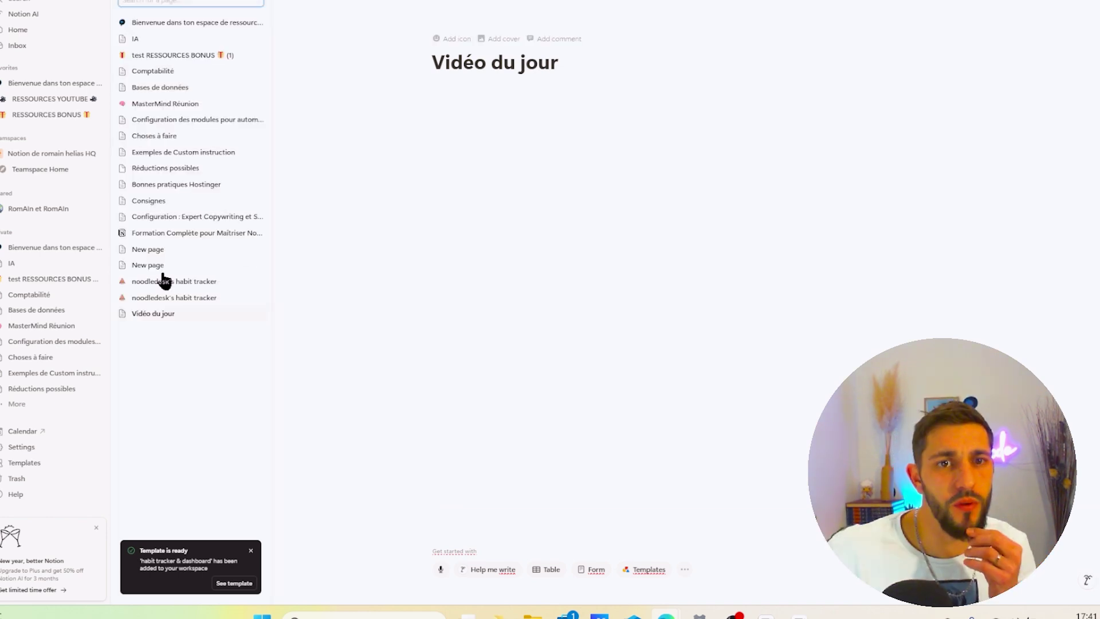
left_click_drag(161, 315, 9, 256)
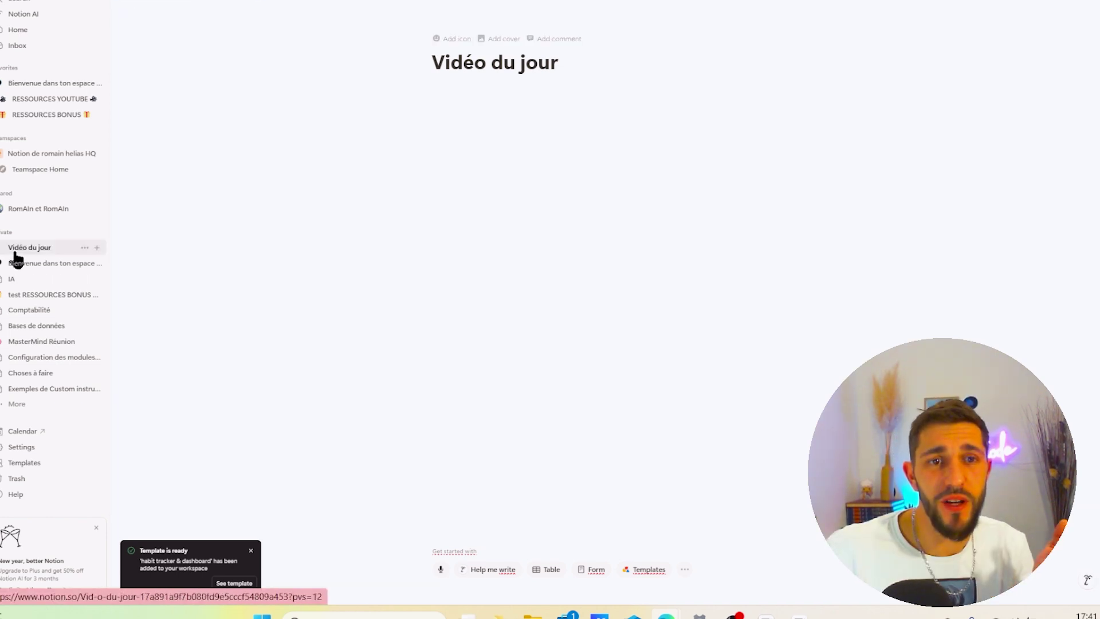
Step: Create a subpage titled "didacticiel pour débutants" inside "Vidéo du jour" and return to the parent page
left_click(97, 248)
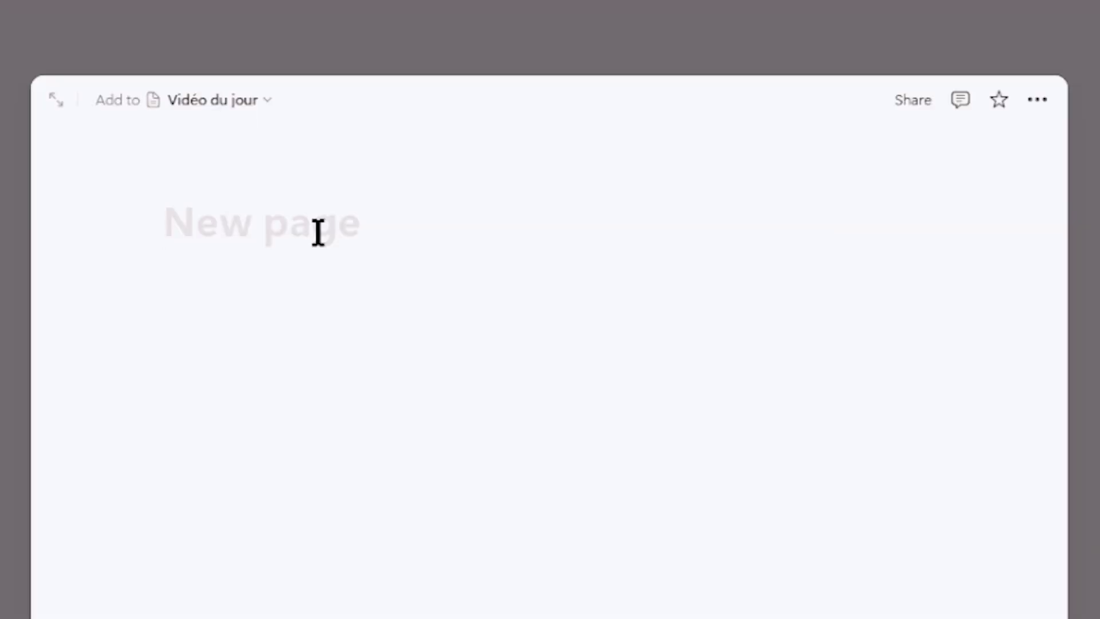
type("didacticie")
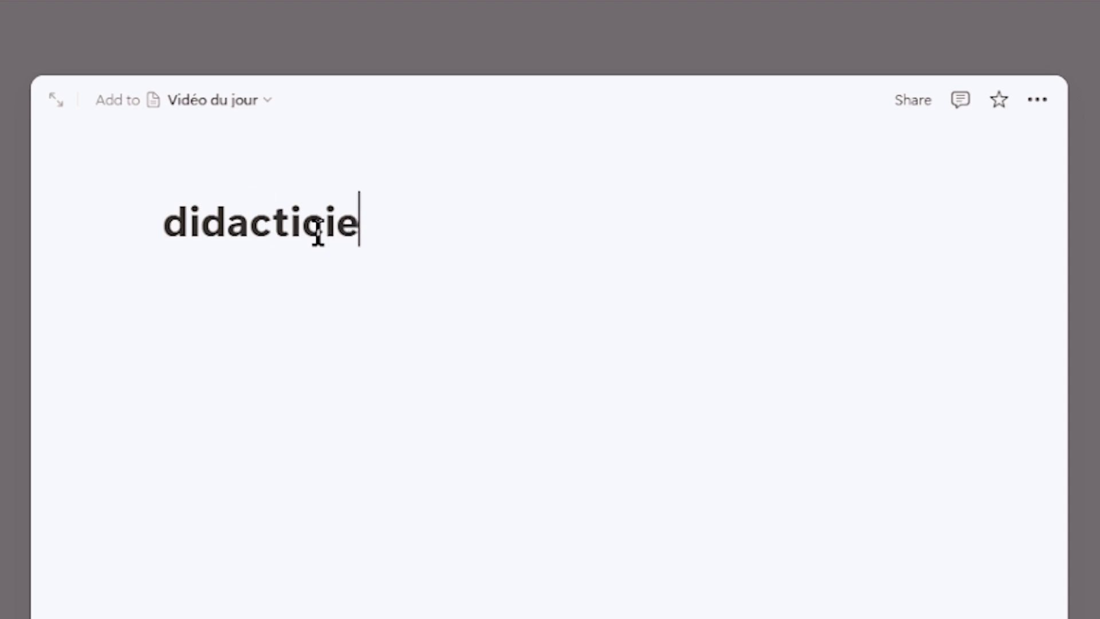
type("l pour débutants")
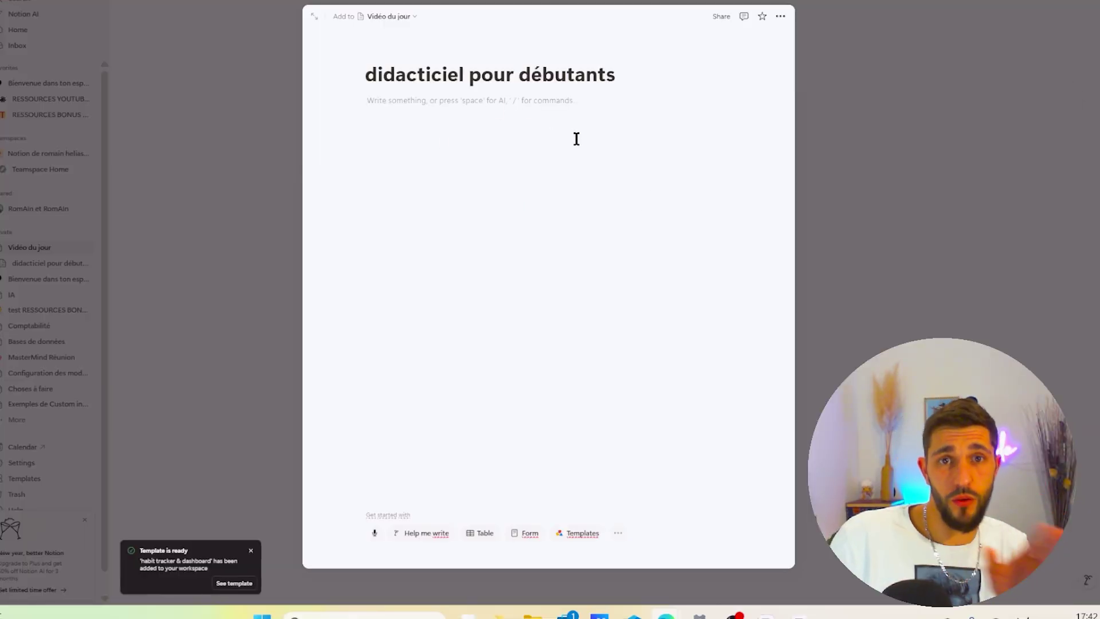
left_click(258, 276)
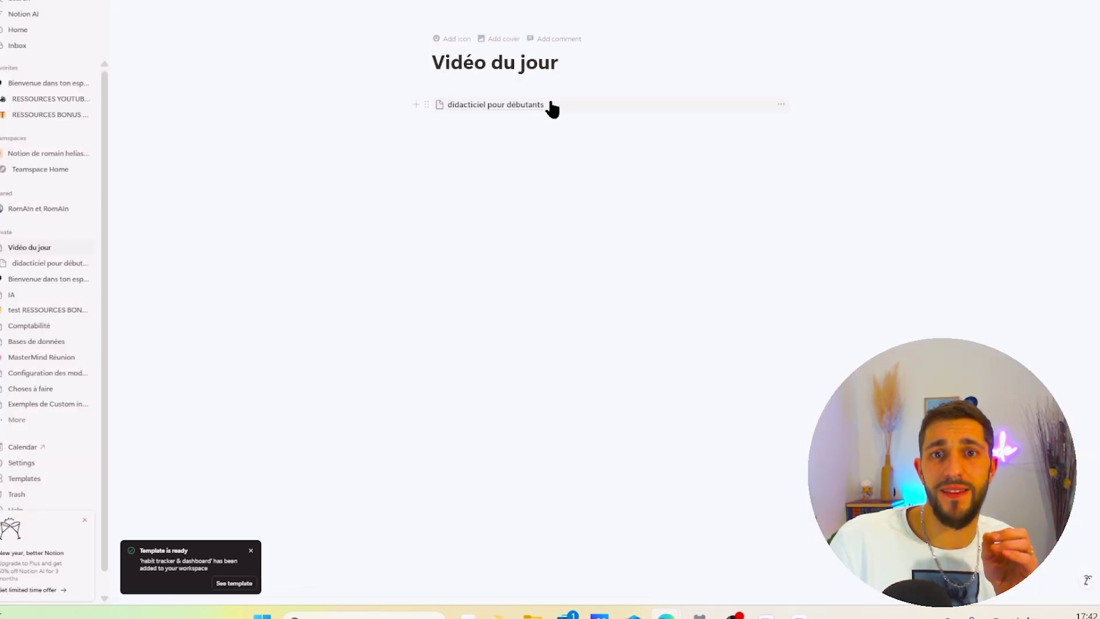
Step: Open the "didacticiel pour débutants" subpage, go back to "Vidéo du jour" through the breadcrumb, and reopen the subpage
left_click(511, 109)
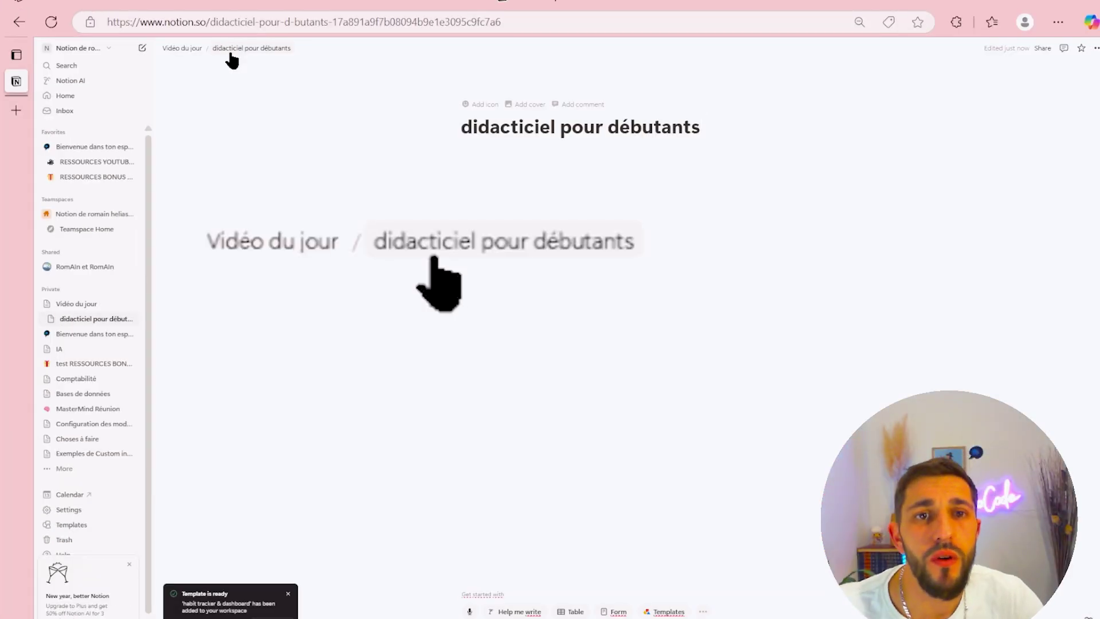
left_click(185, 52)
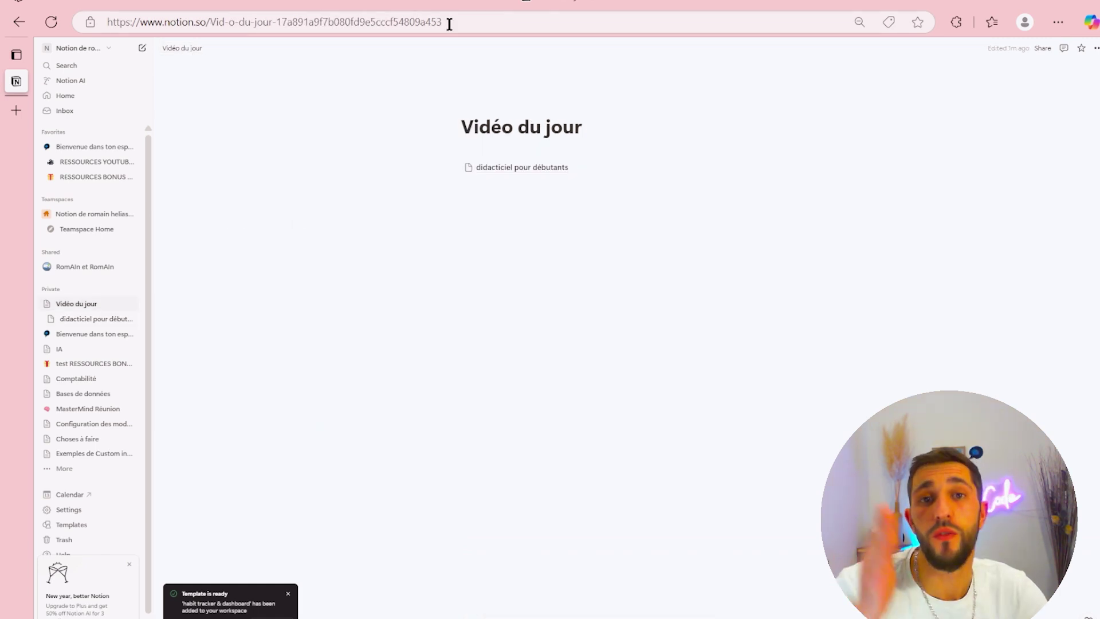
left_click(515, 167)
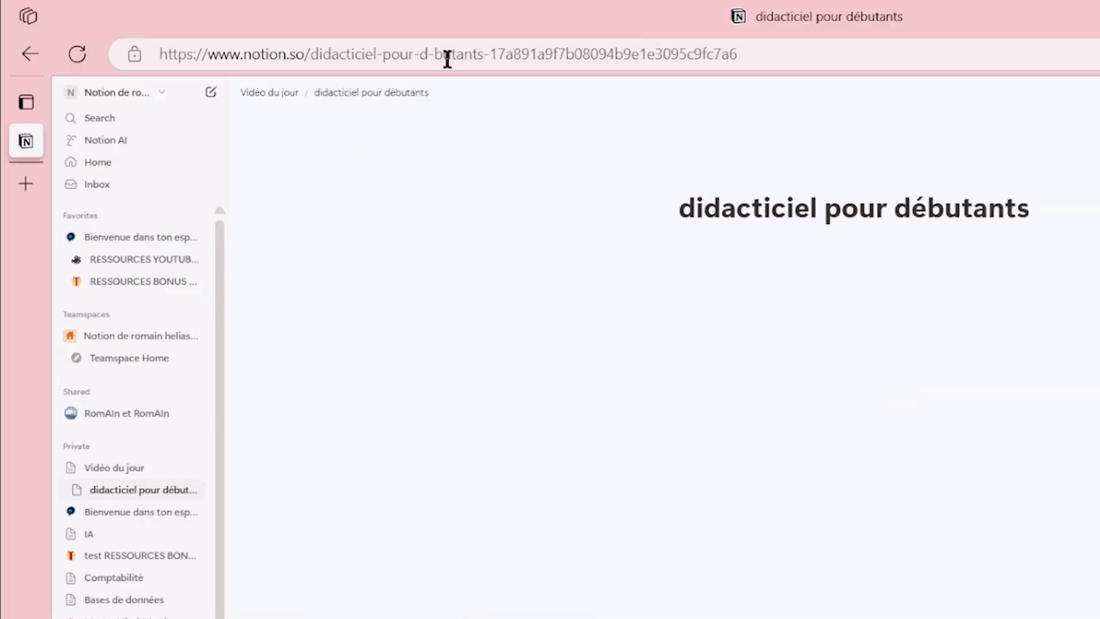
Step: Add a flashlight emoji as the subpage's icon and look through the built-in icon and upload options
left_click(695, 174)
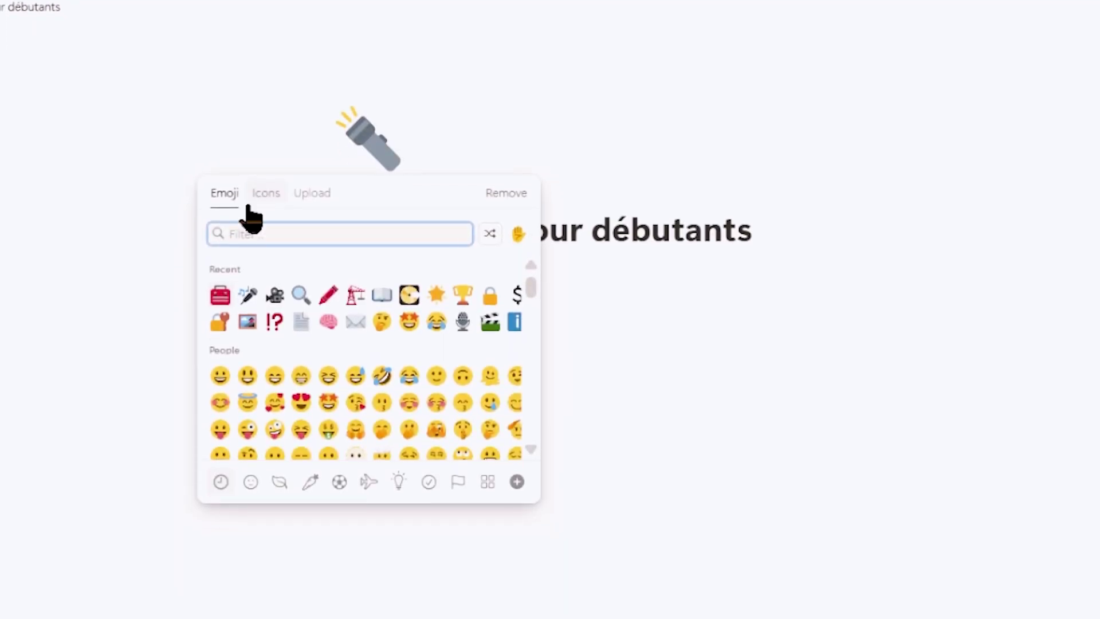
left_click(265, 193)
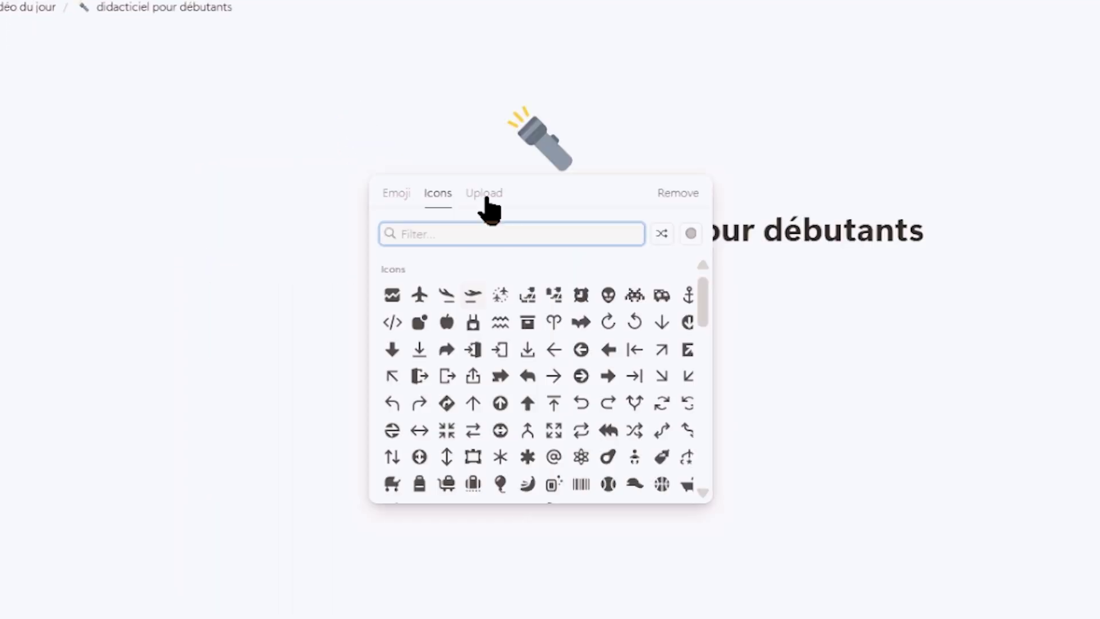
left_click(312, 193)
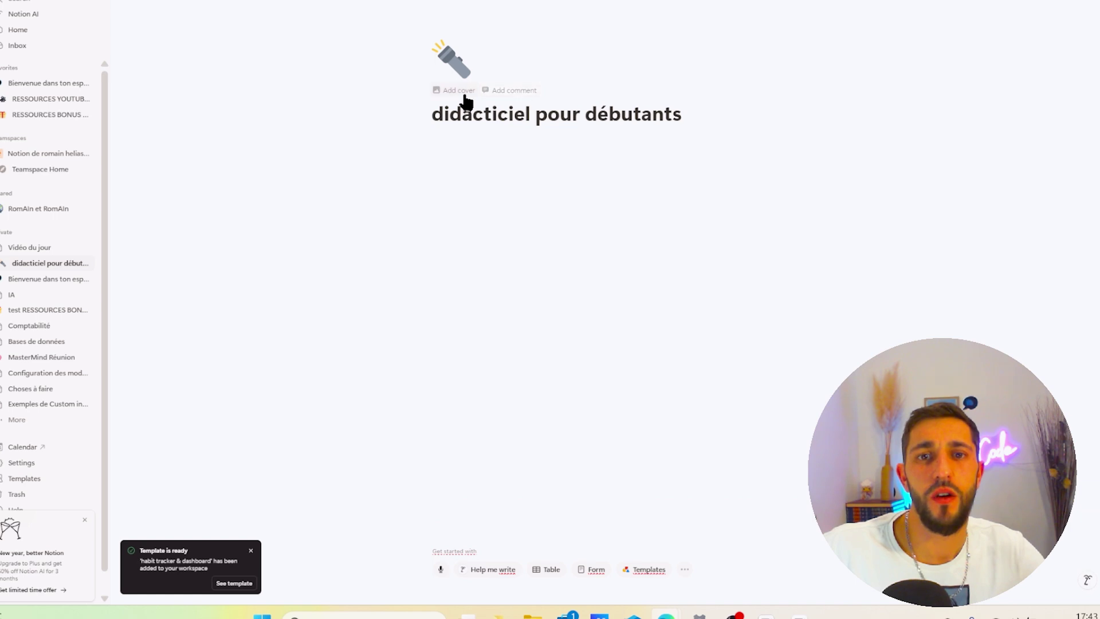
Step: Add a cover image to the subpage, adjust its vertical position, and save the position
left_click(462, 94)
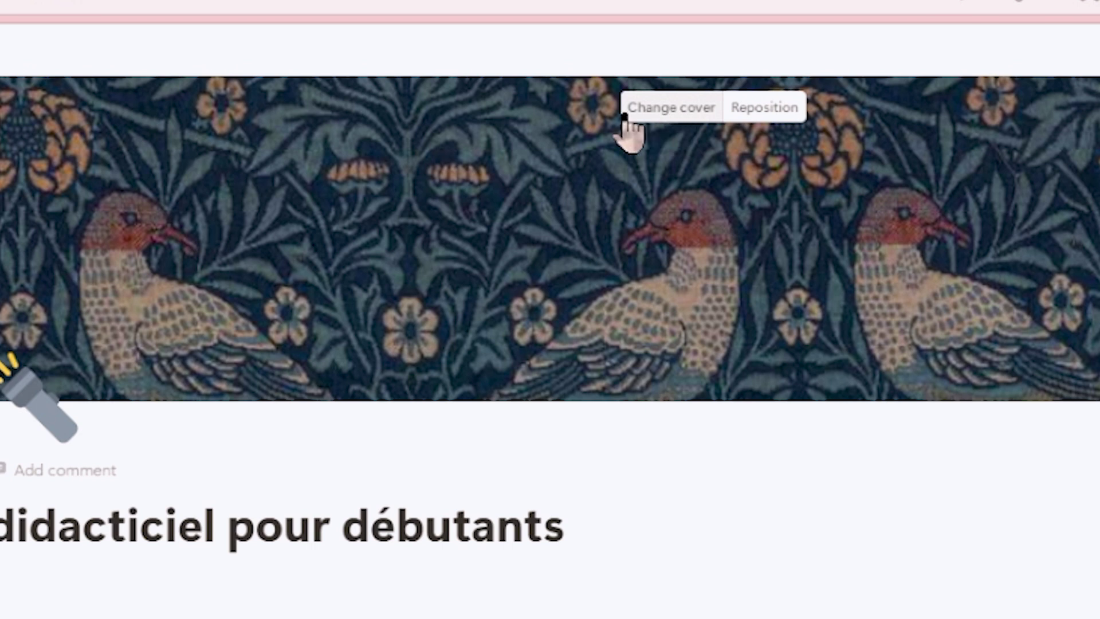
left_click(764, 110)
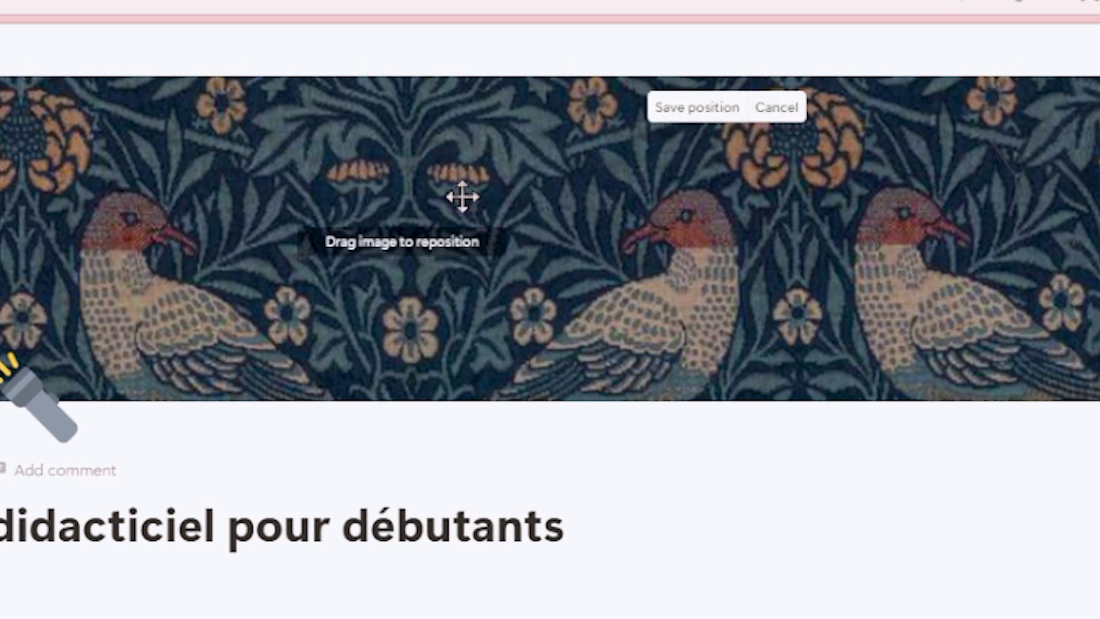
left_click_drag(555, 324, 509, 475)
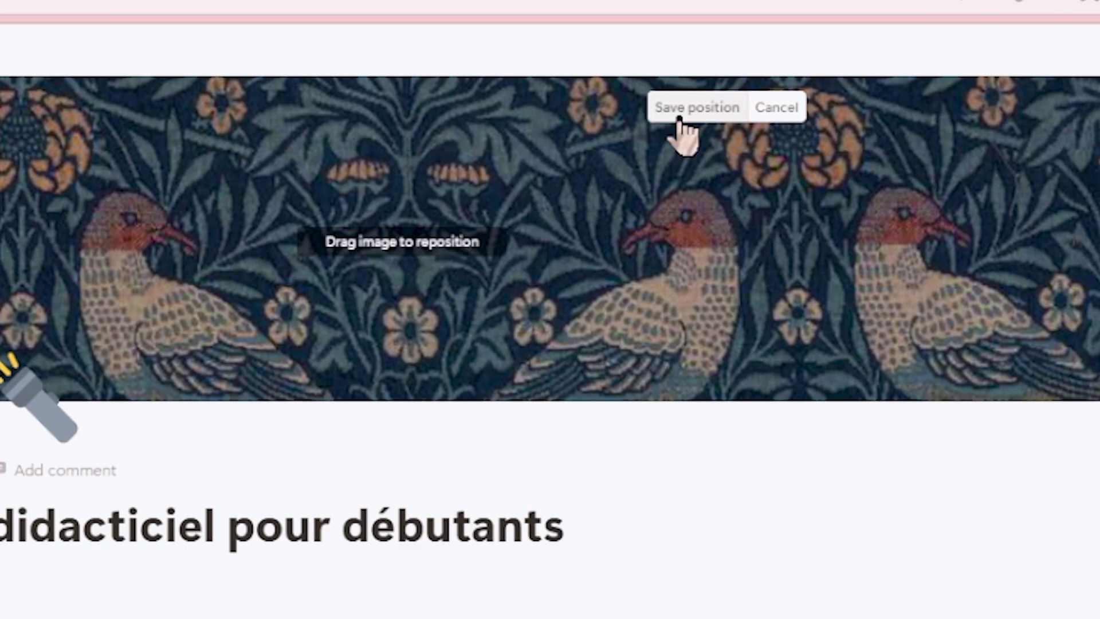
left_click(732, 7)
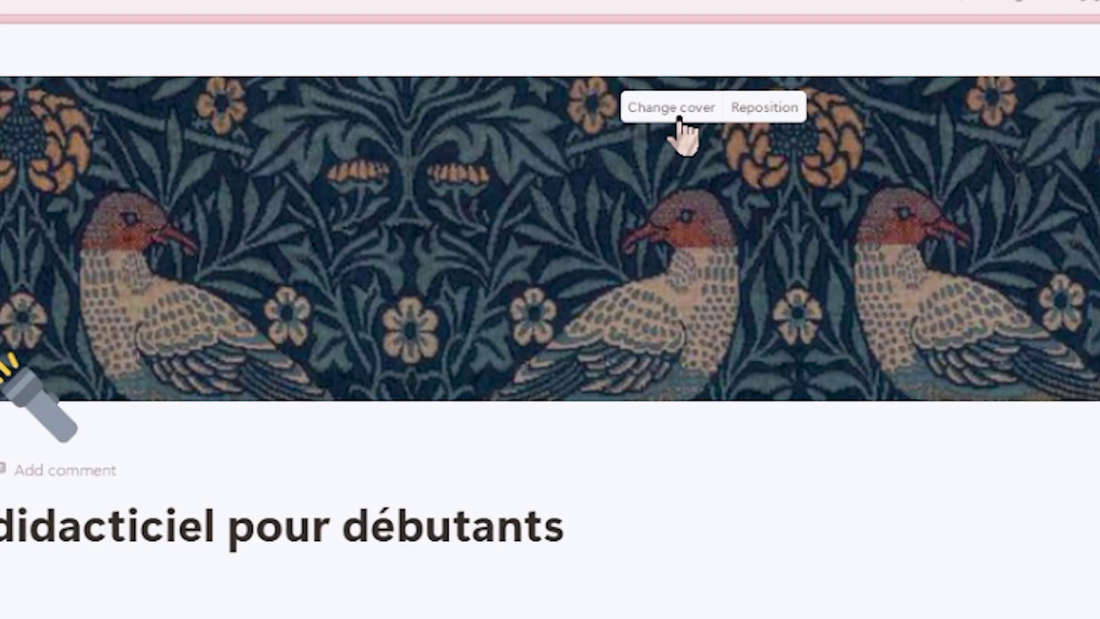
Step: Browse the cover gallery and the upload option for the subpage, keeping the current bird-pattern cover
left_click(678, 119)
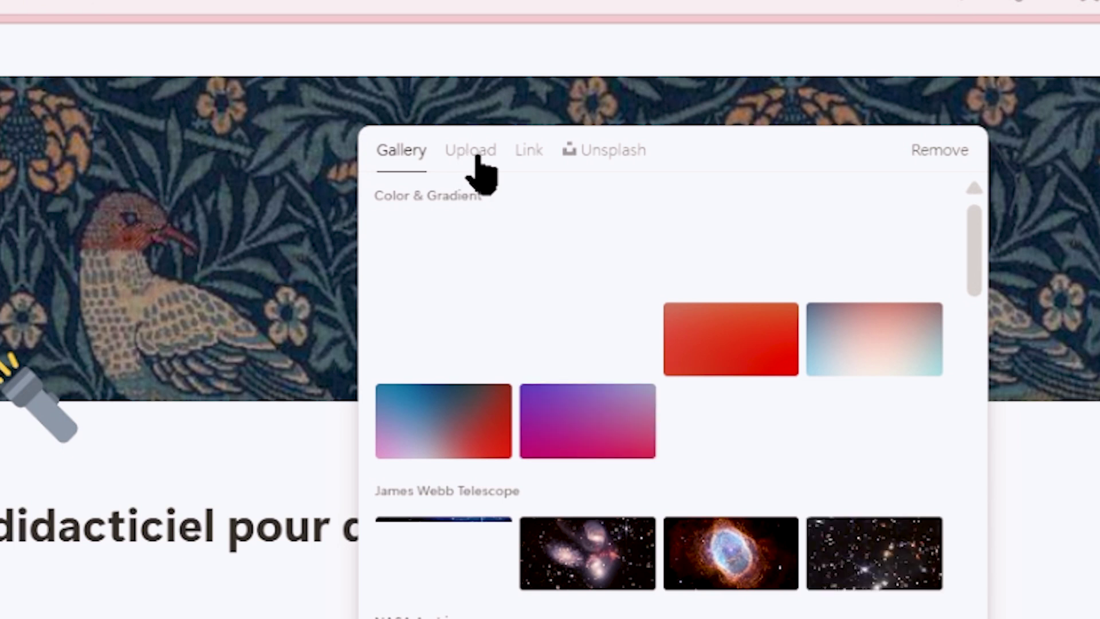
scroll(590, 395, "down", 8)
scroll(593, 395, "down", 5)
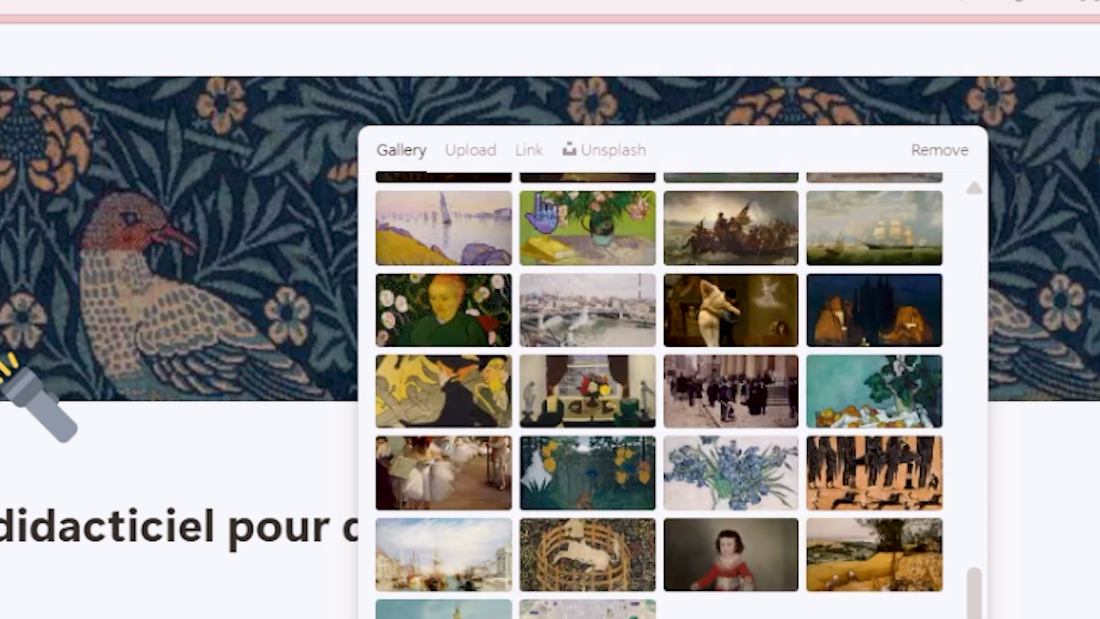
left_click(470, 149)
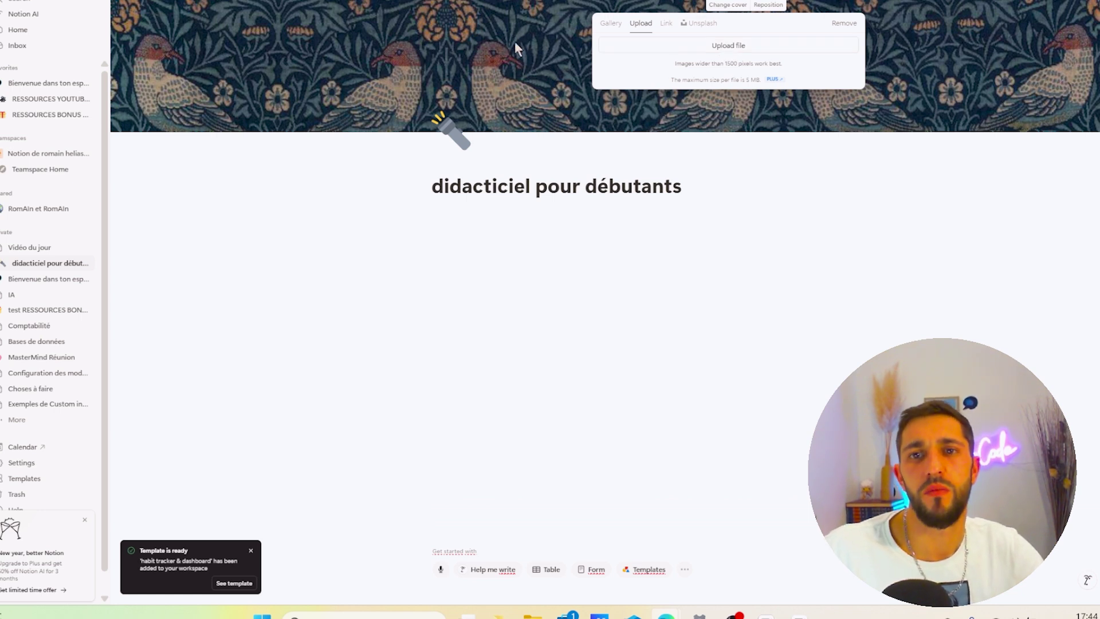
left_click(549, 252)
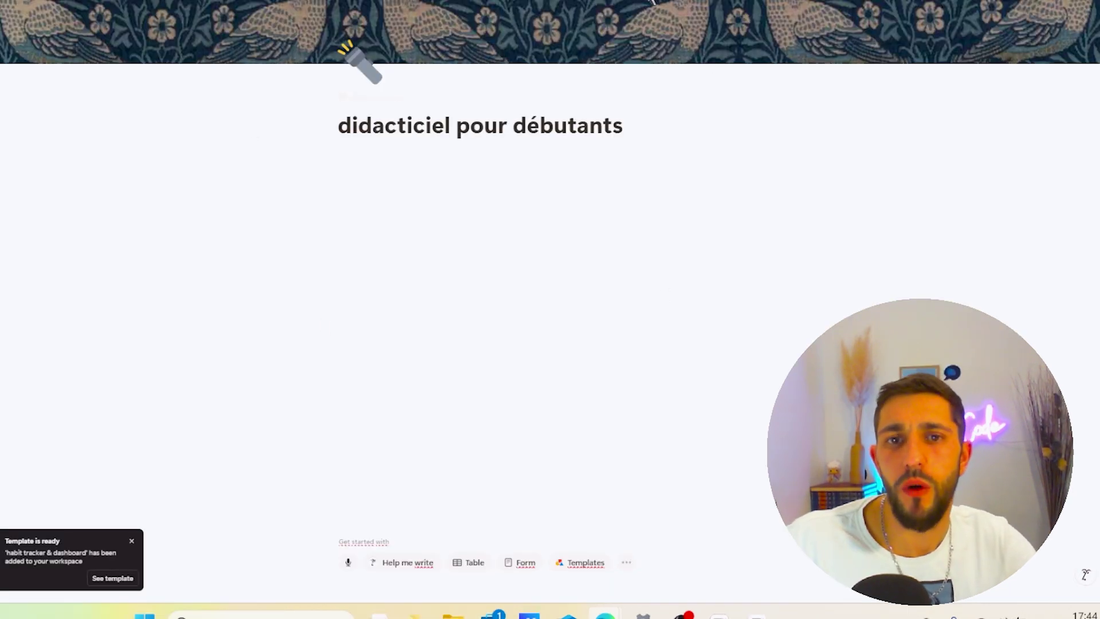
Step: Try replacing the flashlight with a pink icon from the built-in icon set
left_click(361, 63)
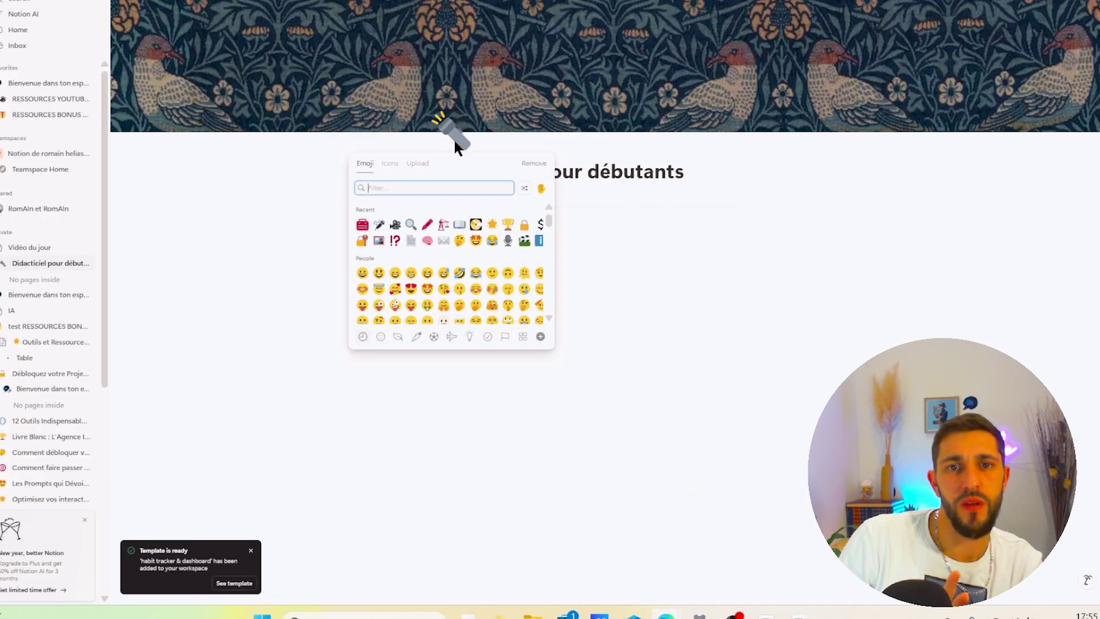
left_click(390, 165)
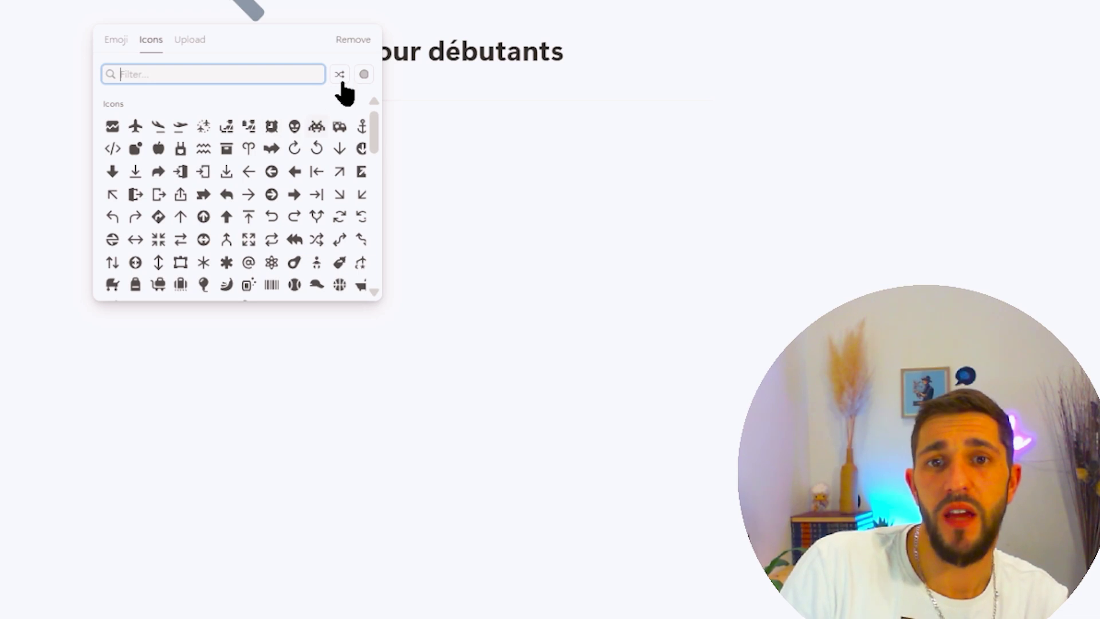
left_click(364, 75)
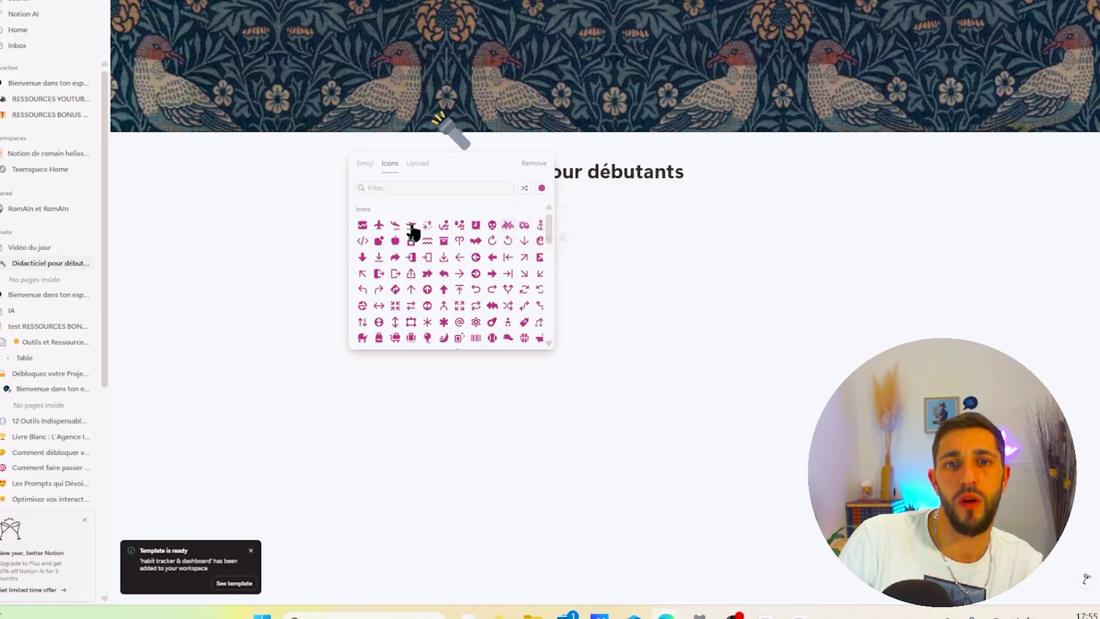
left_click(411, 227)
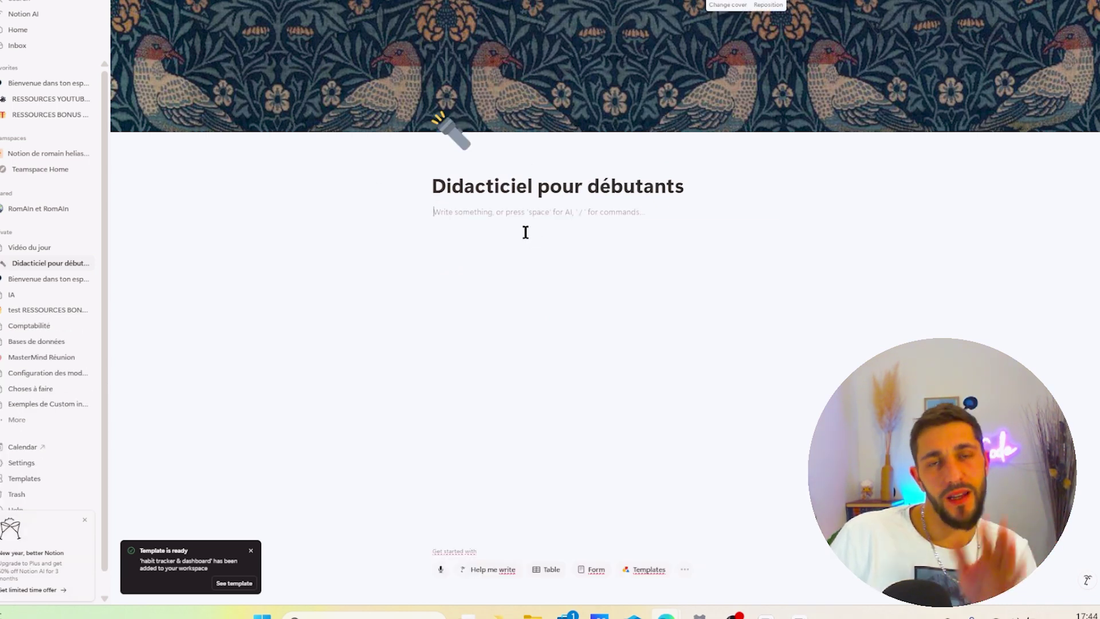
Step: Write "texte" as a text block under the subpage's title and view the block's available actions
type("texte")
key("Return")
double_click(446, 210)
left_click(482, 218)
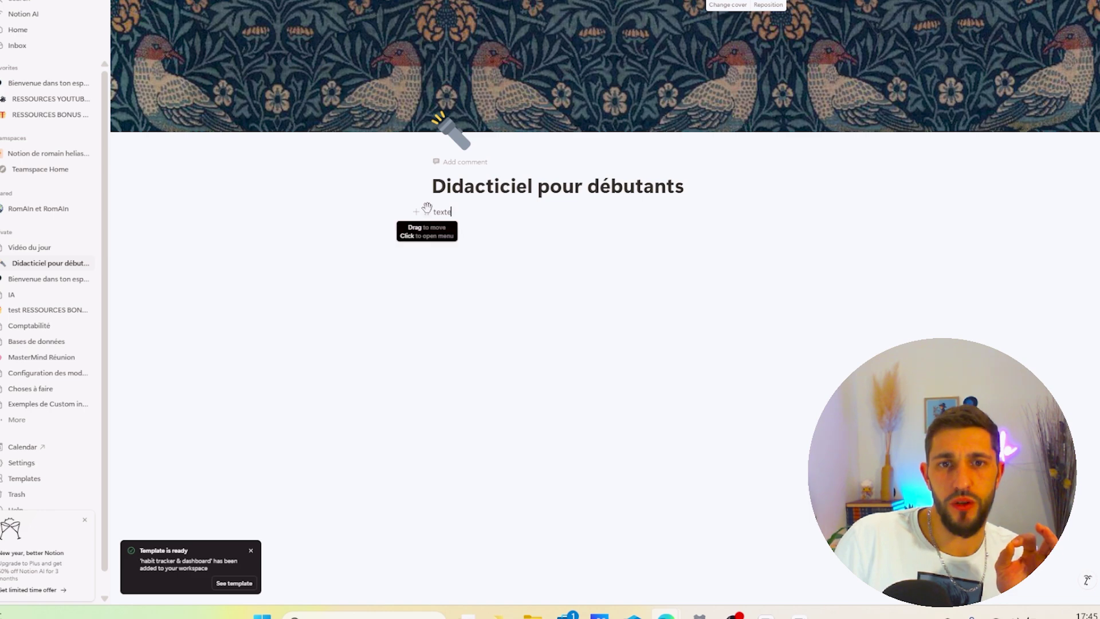
left_click(425, 213)
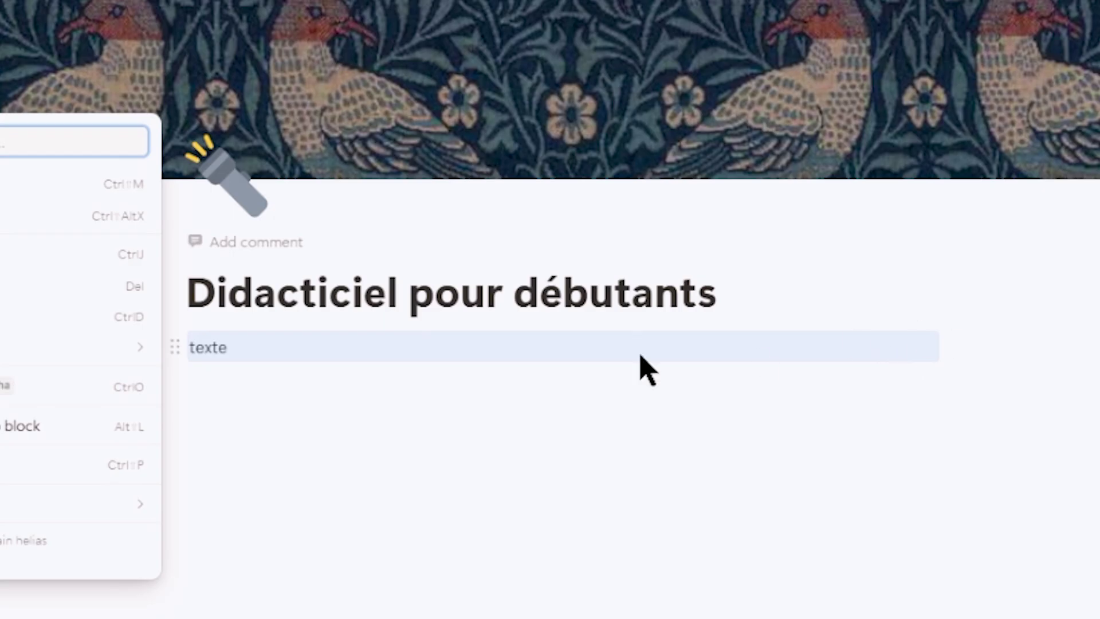
left_click(252, 429)
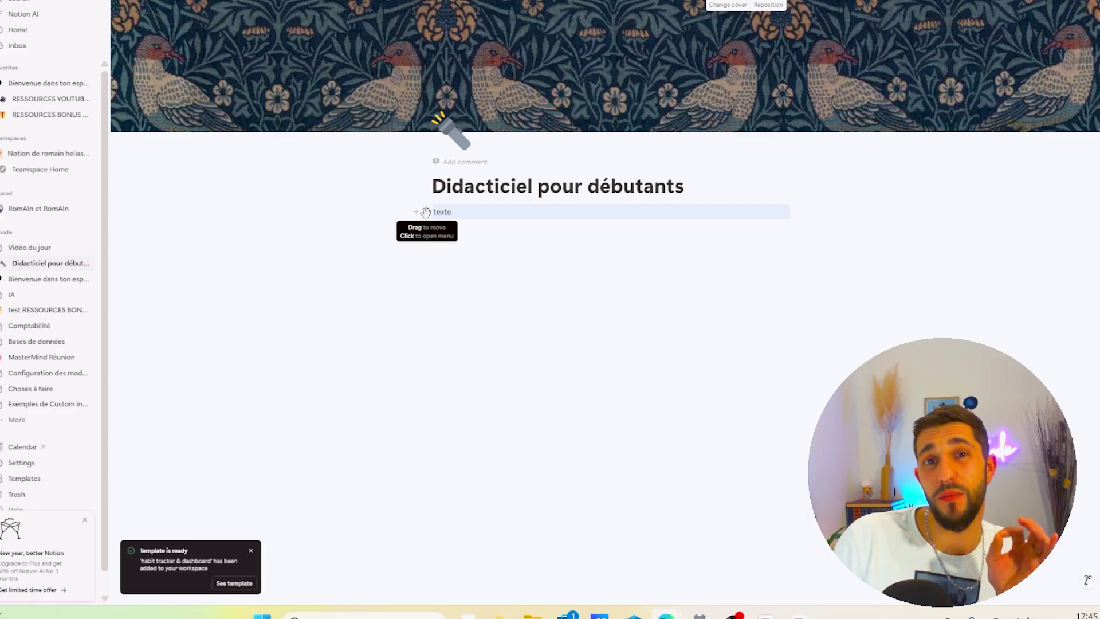
Step: Add a text block reading "texte 2" below "texte" and view the "texte" block's available actions
left_click(478, 227)
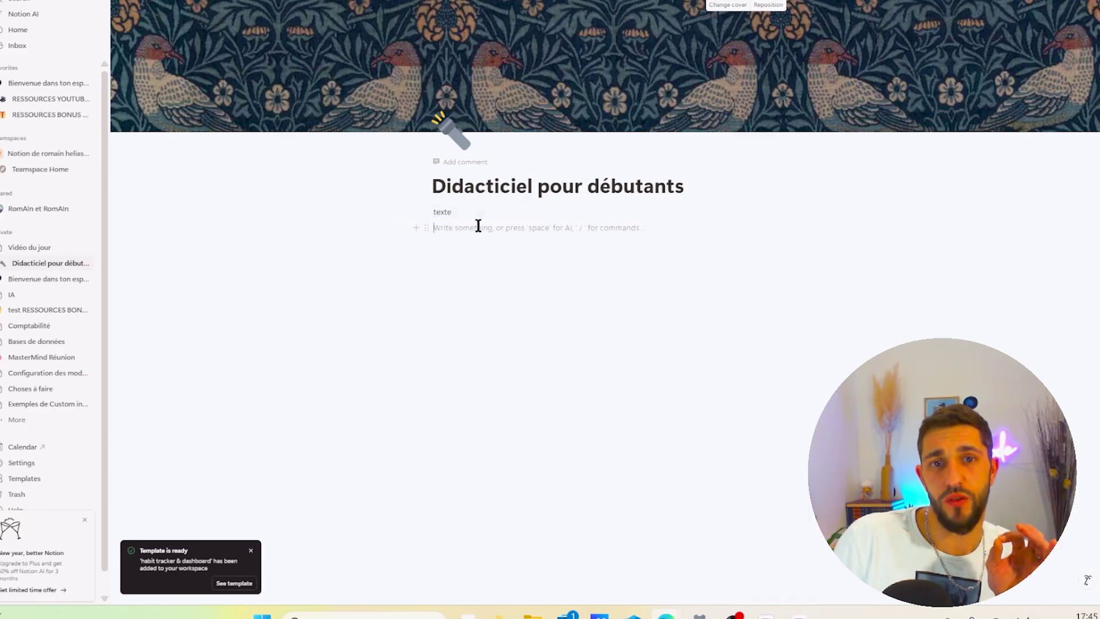
type("texte 2")
key("Return")
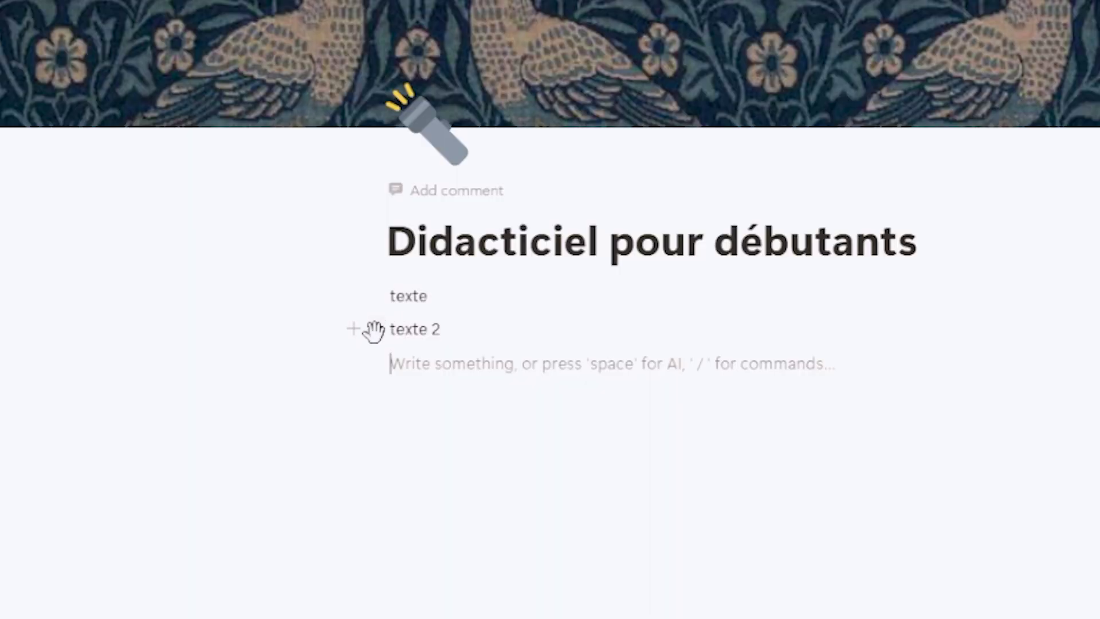
left_click(426, 227)
left_click(375, 297)
left_click(375, 295)
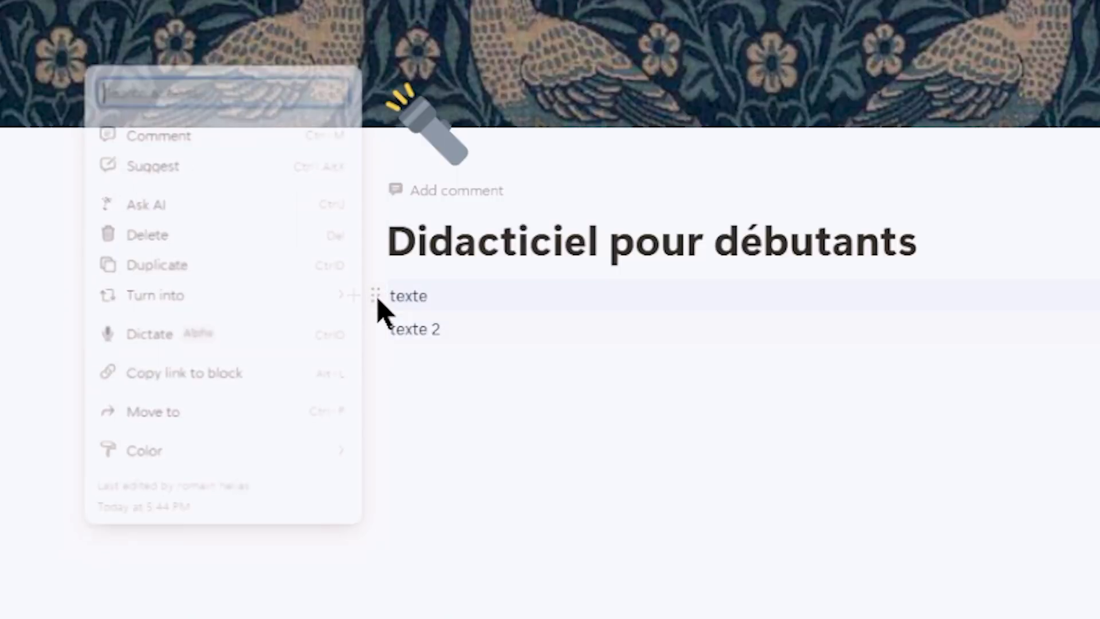
key("Escape")
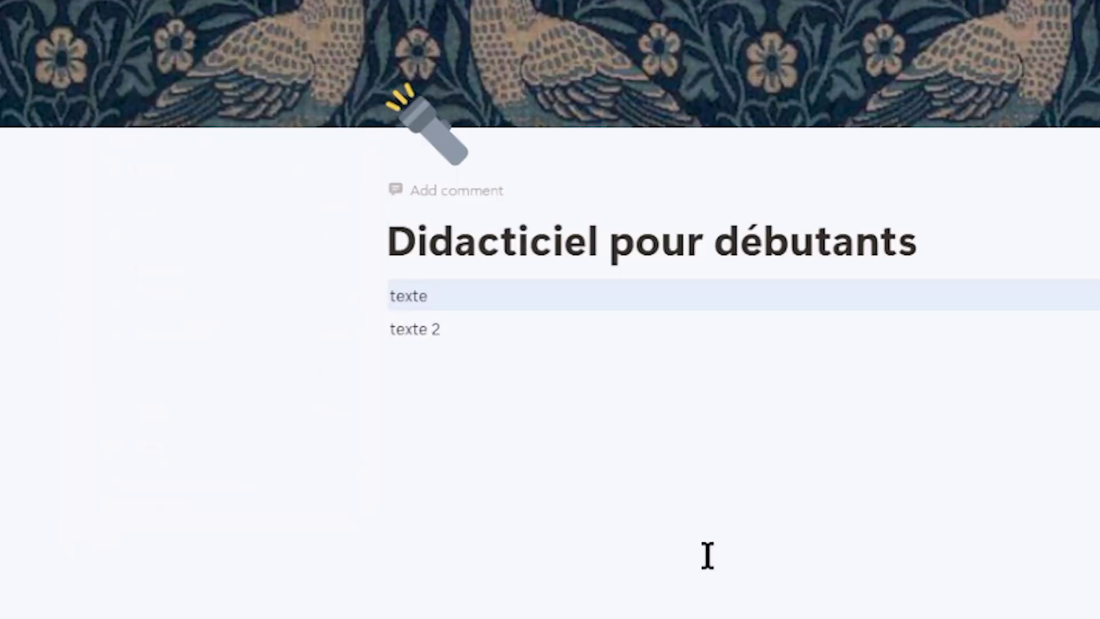
Step: Try reordering the two text blocks by moving "texte 2" above "texte"
left_click(375, 329)
left_click(385, 331)
left_click_drag(379, 337, 413, 290)
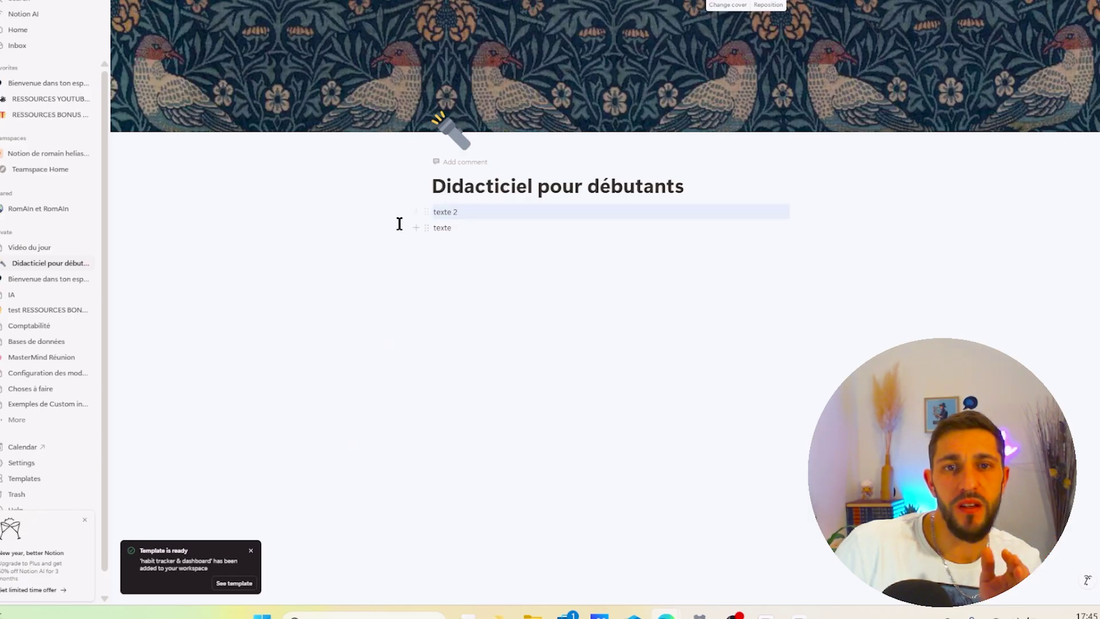
left_click_drag(492, 215, 465, 254)
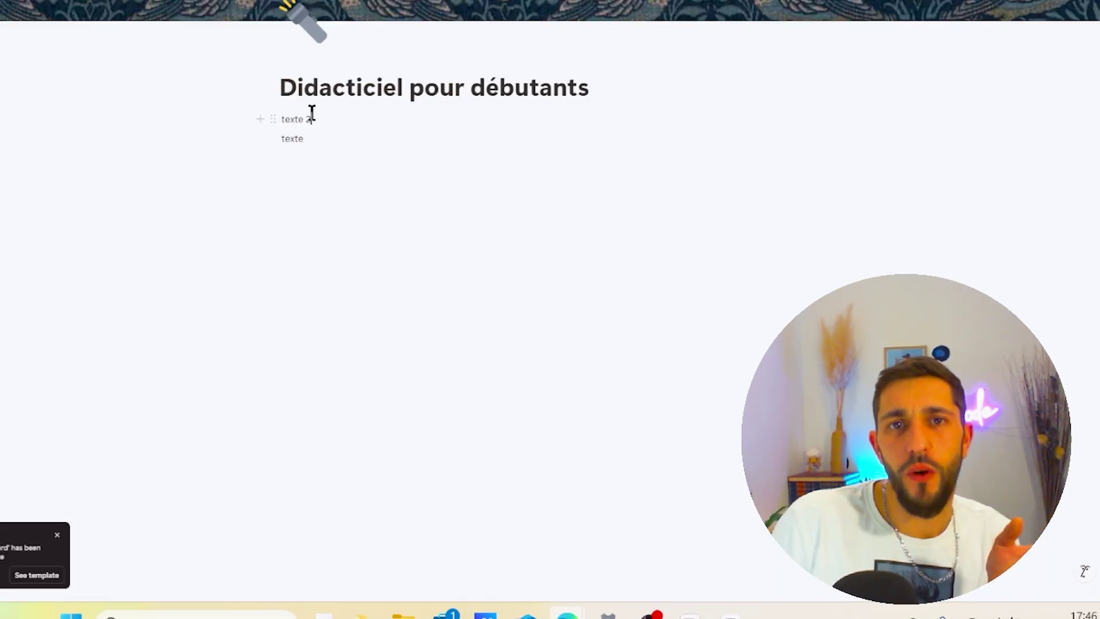
Step: Look through the block types available for conversion and turn the "texte" block into a Heading 1
left_click(273, 118)
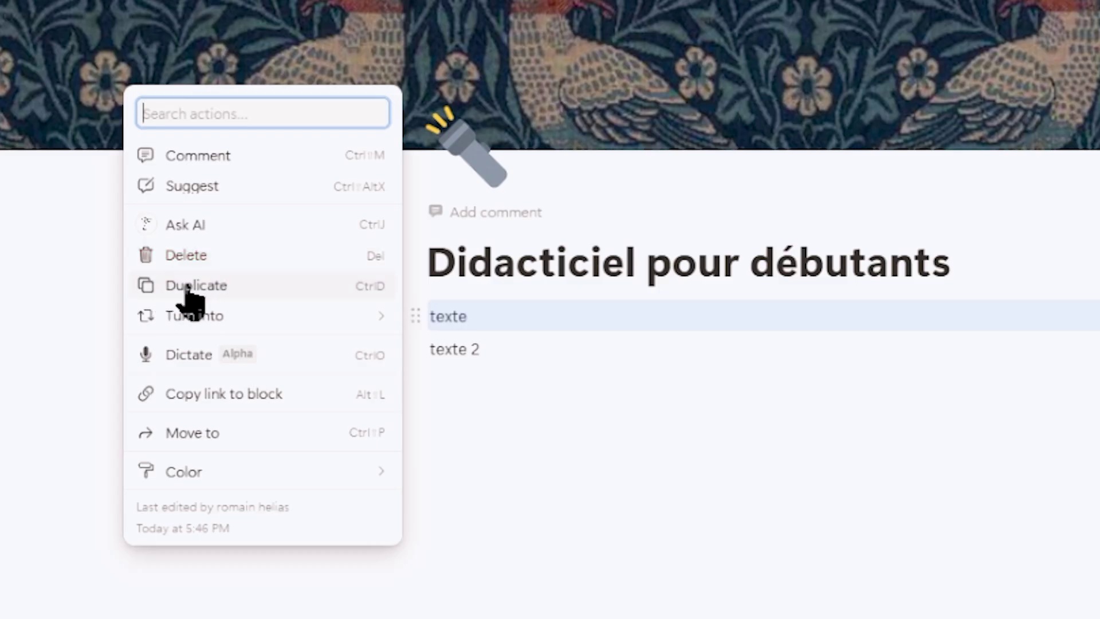
mouse_move(200, 313)
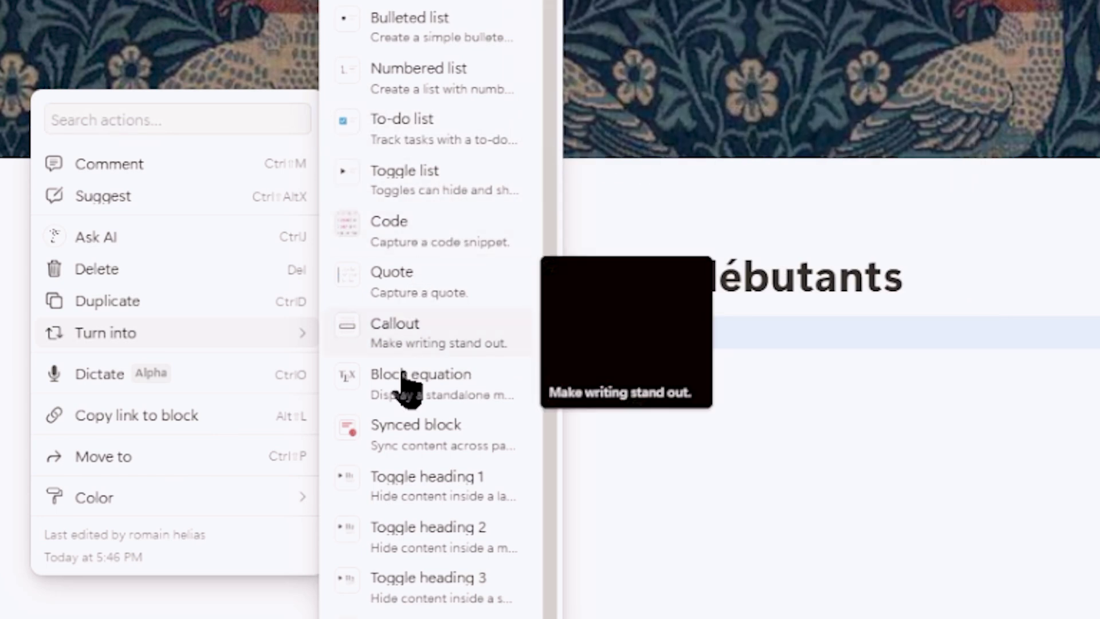
scroll(447, 573, "up", 1)
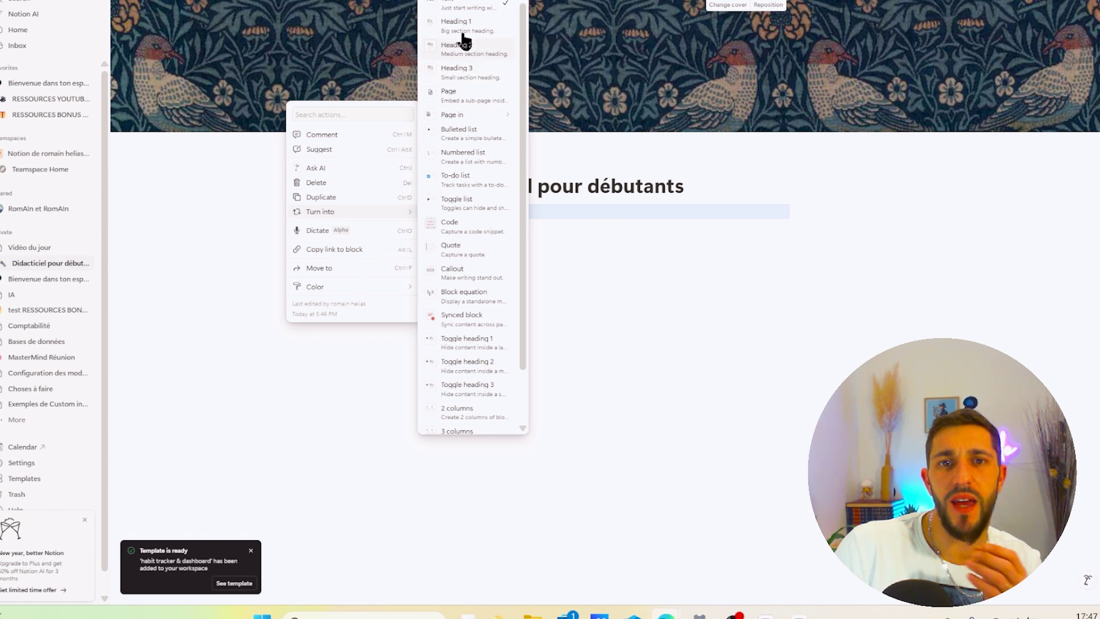
left_click(484, 26)
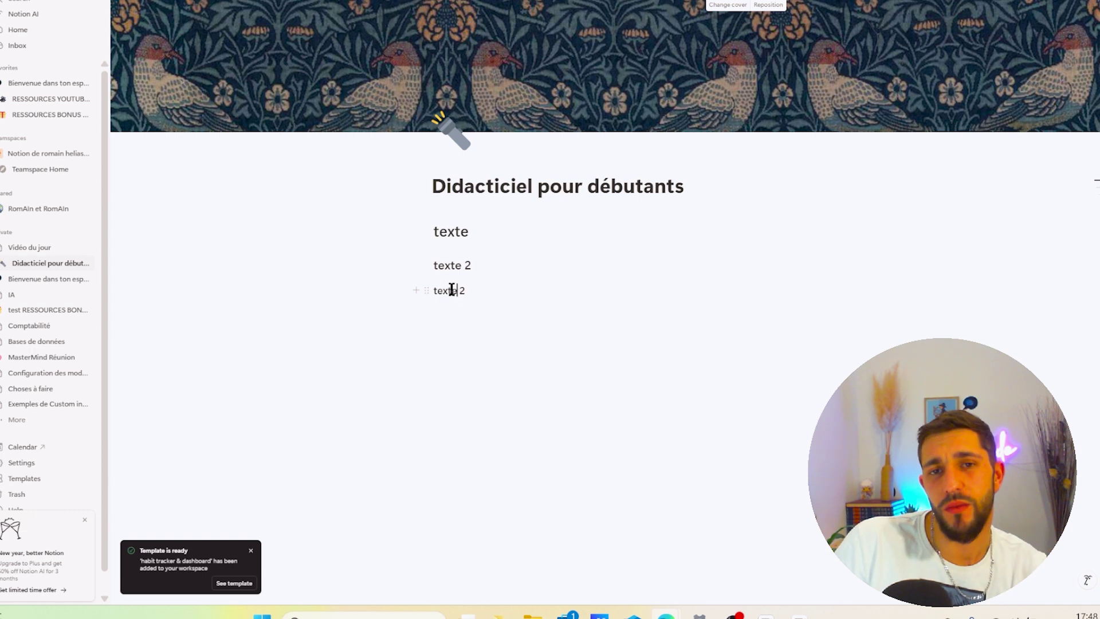
Step: Turn the last "texte 2" block into a page embedded in the current page and open it
left_click(423, 291)
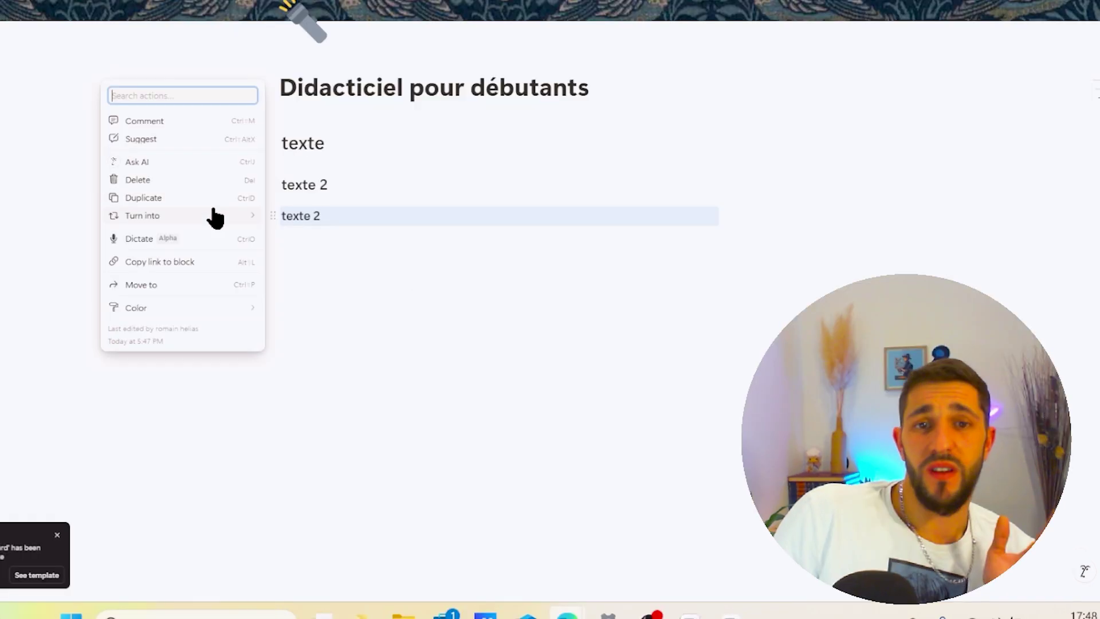
mouse_move(215, 217)
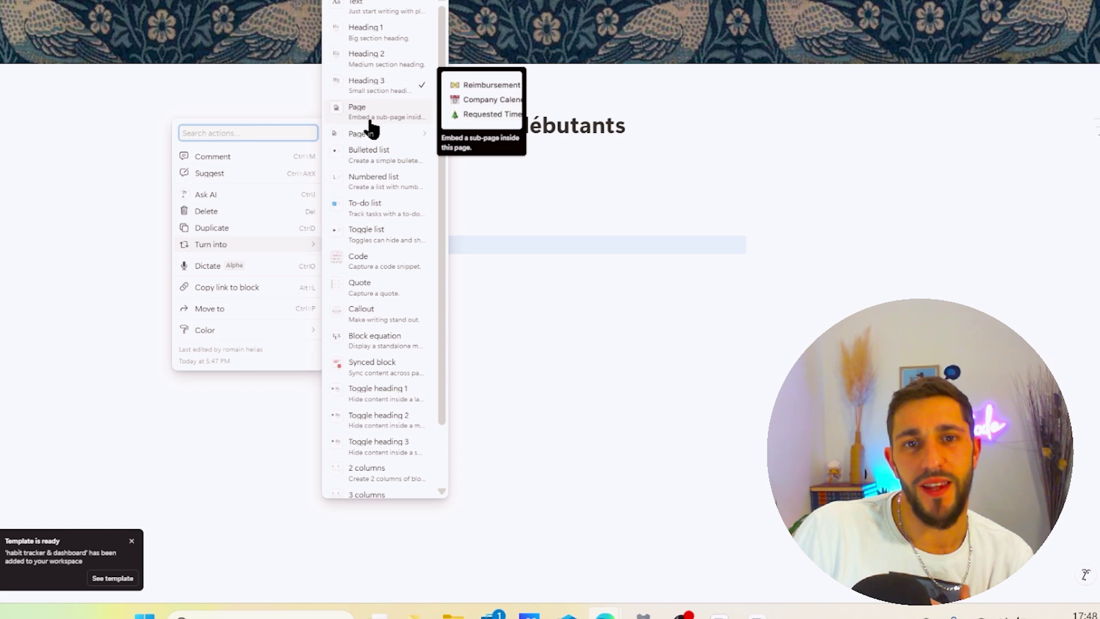
left_click(370, 123)
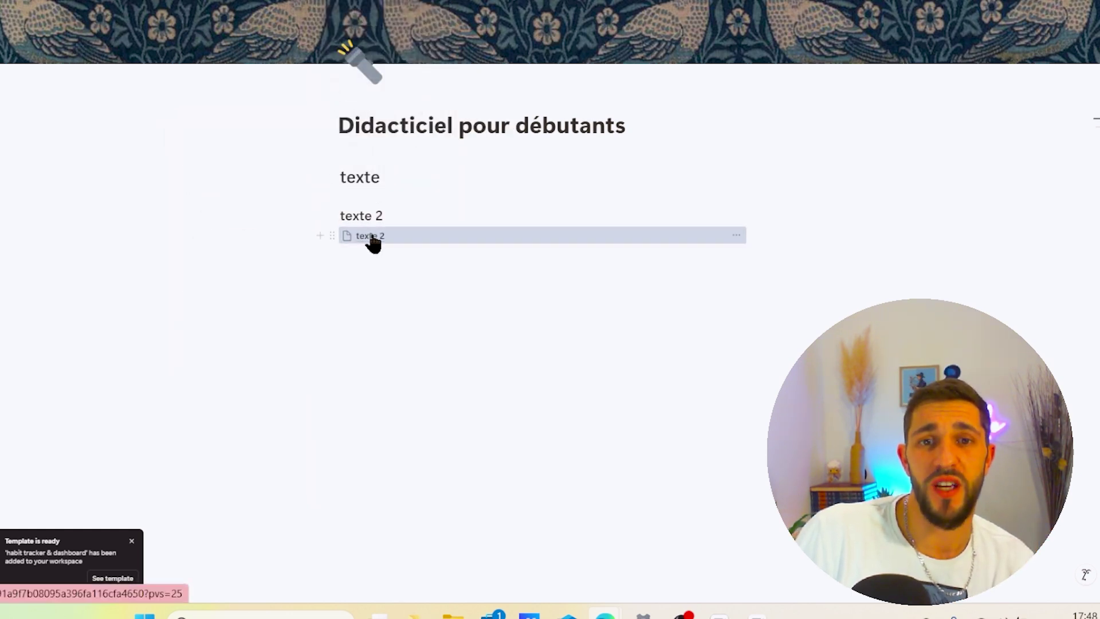
left_click(373, 240)
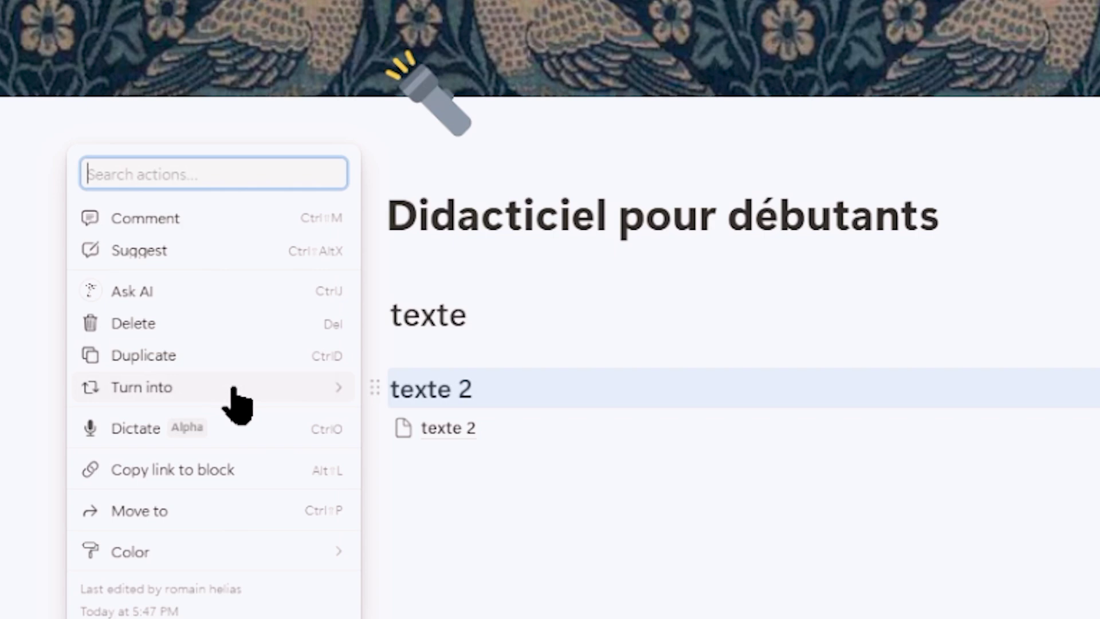
Step: Turn the "texte 2" heading below "texte" into a bulleted list and add an empty second bullet
mouse_move(238, 404)
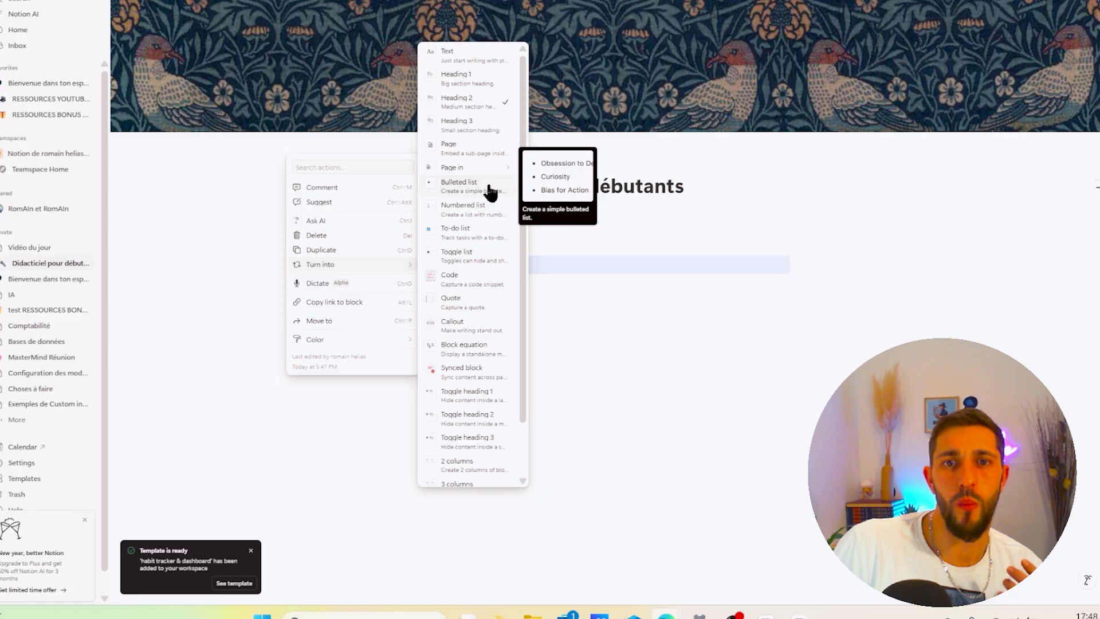
left_click(488, 189)
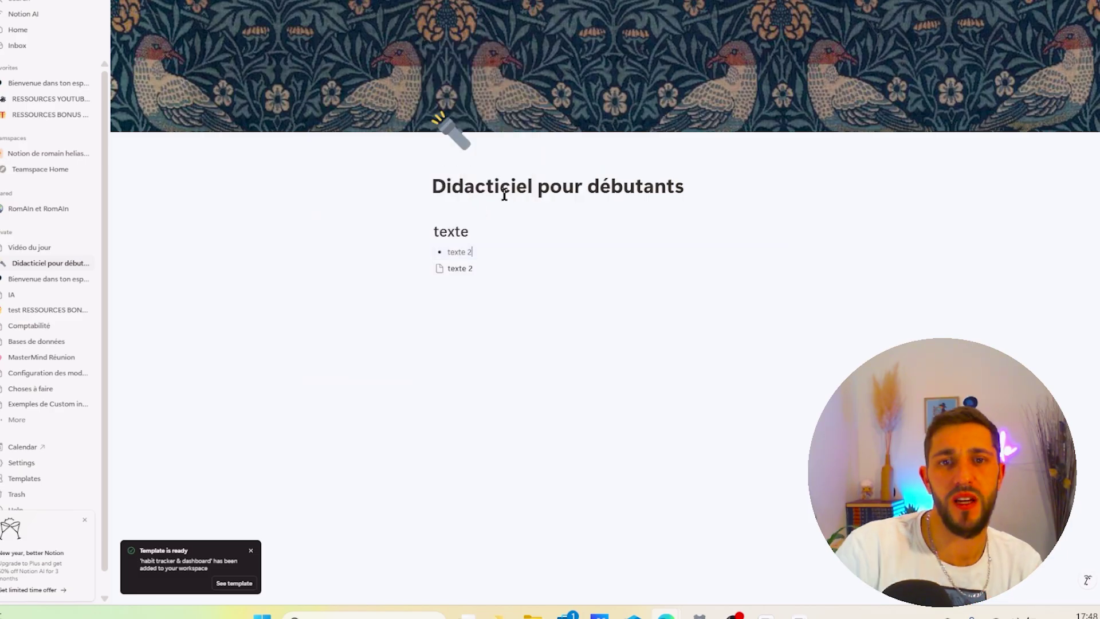
key("Return")
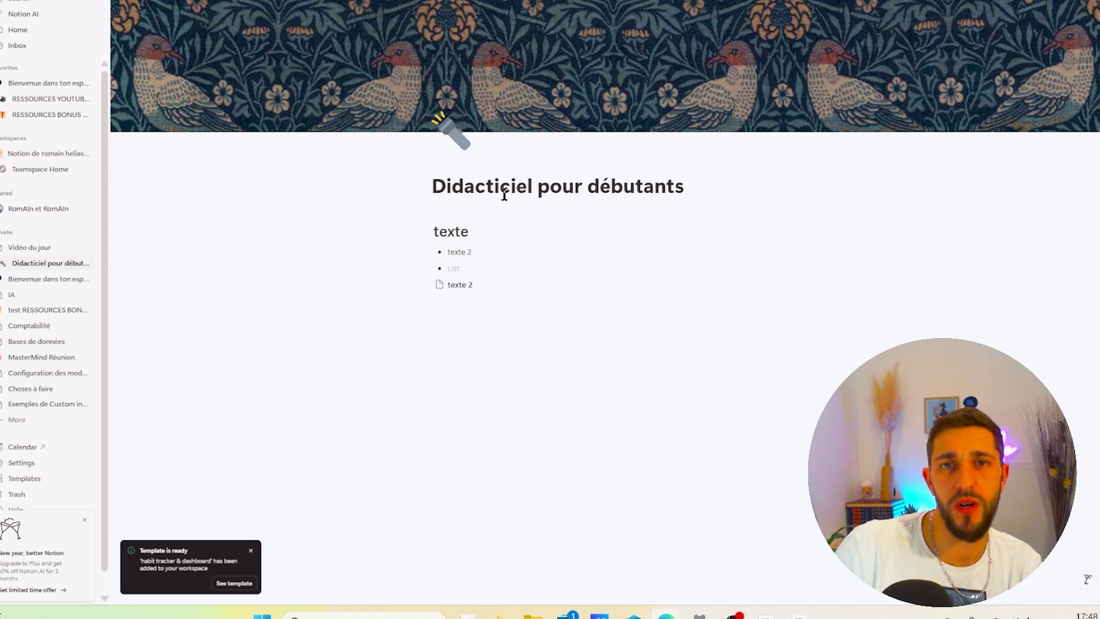
Step: Turn the "texte 2" bullet and the embedded "texte 2" page into to-do items and check both off
left_click(366, 286)
mouse_move(217, 272)
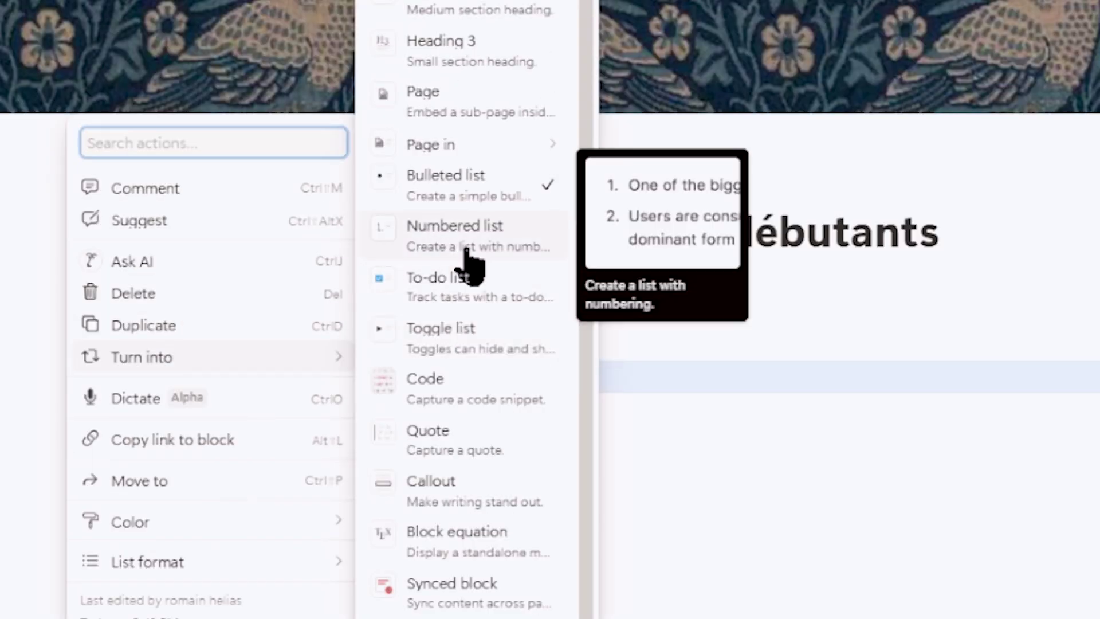
left_click(485, 281)
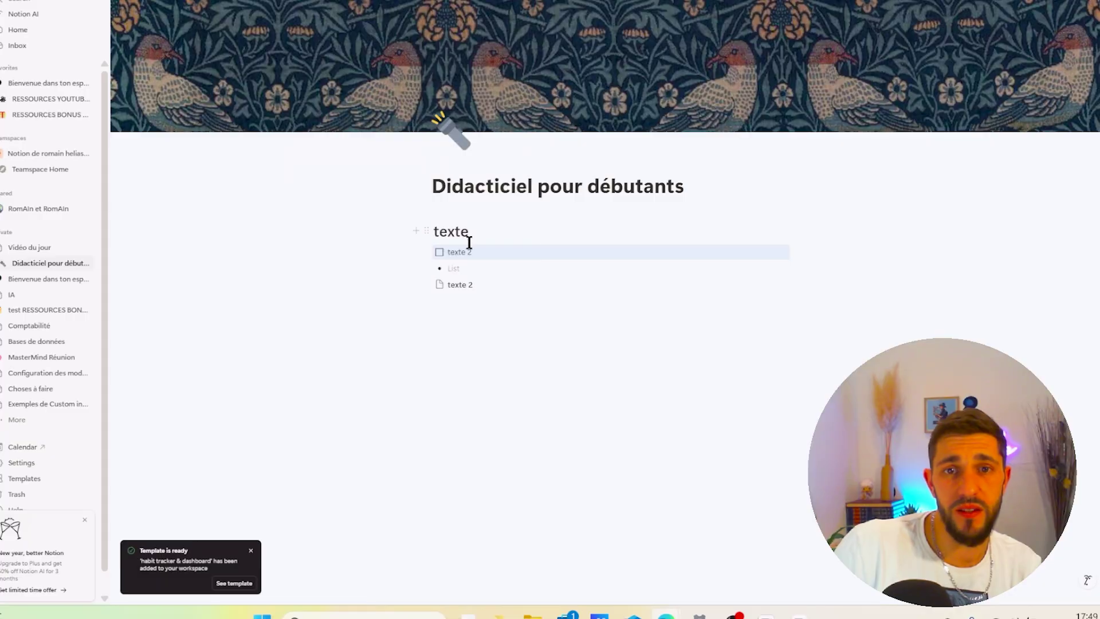
left_click(427, 284)
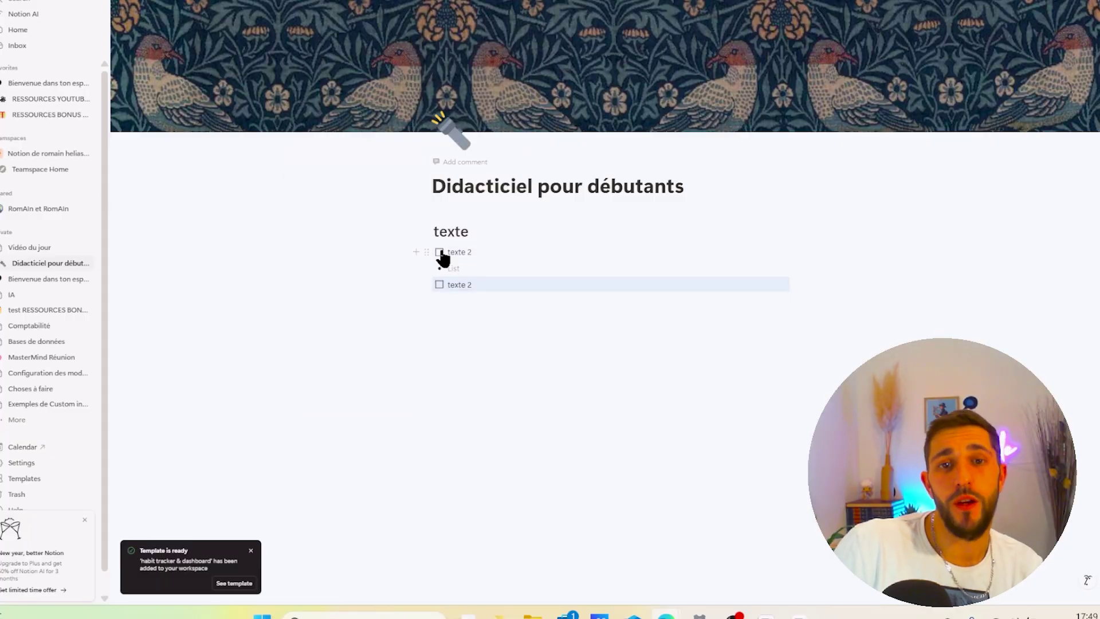
left_click(439, 253)
left_click(439, 284)
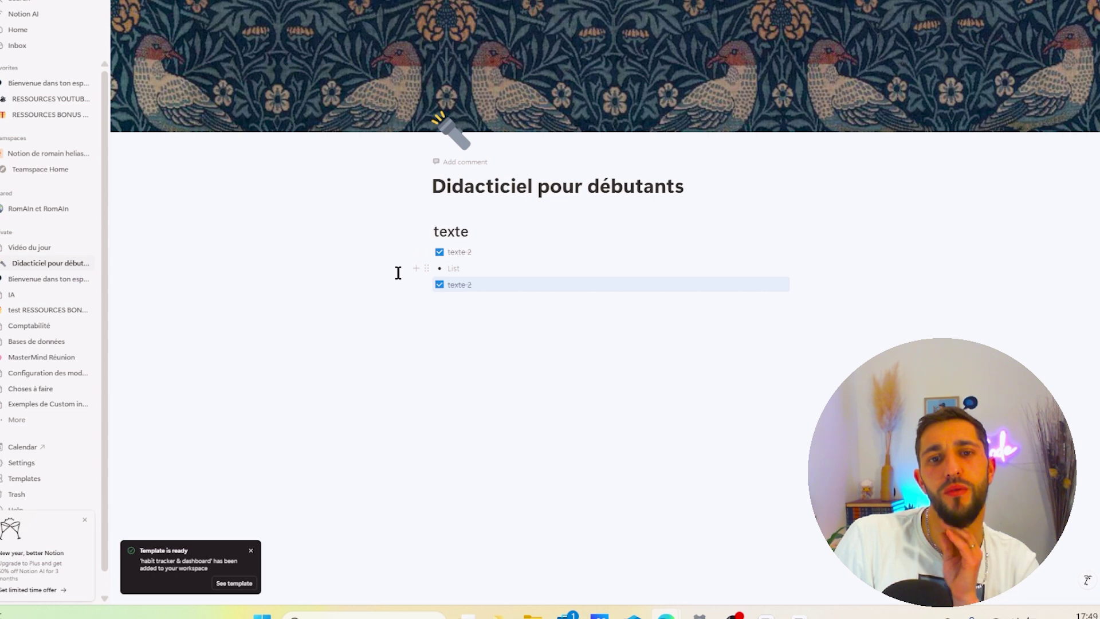
Step: Turn the first checked "texte 2" to-do, directly under the "texte" heading, into a toggle list
left_click(426, 253)
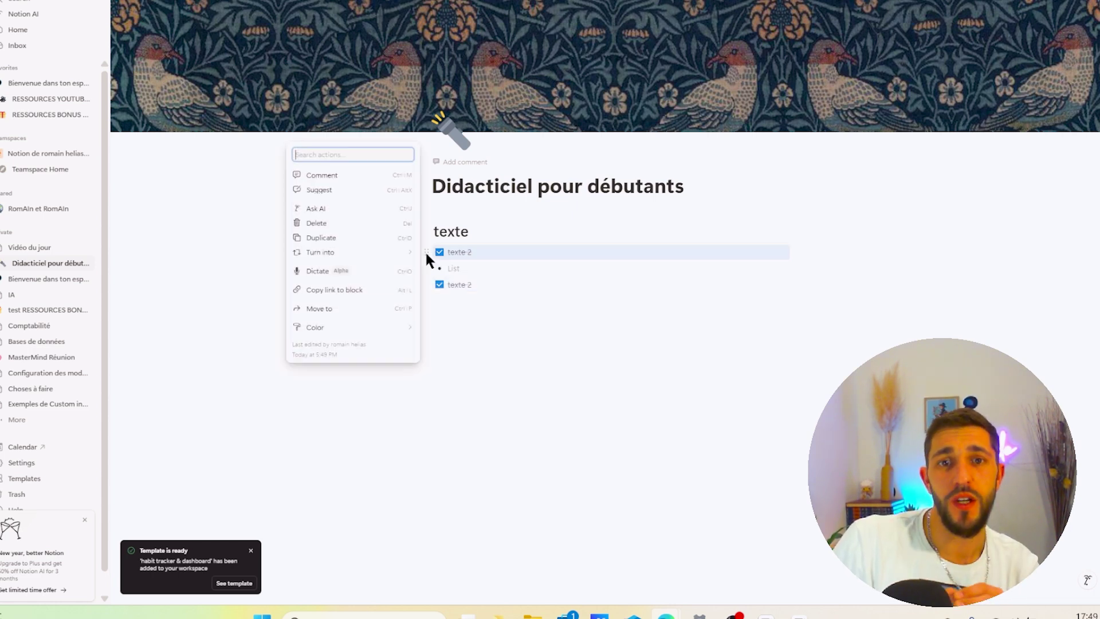
mouse_move(400, 250)
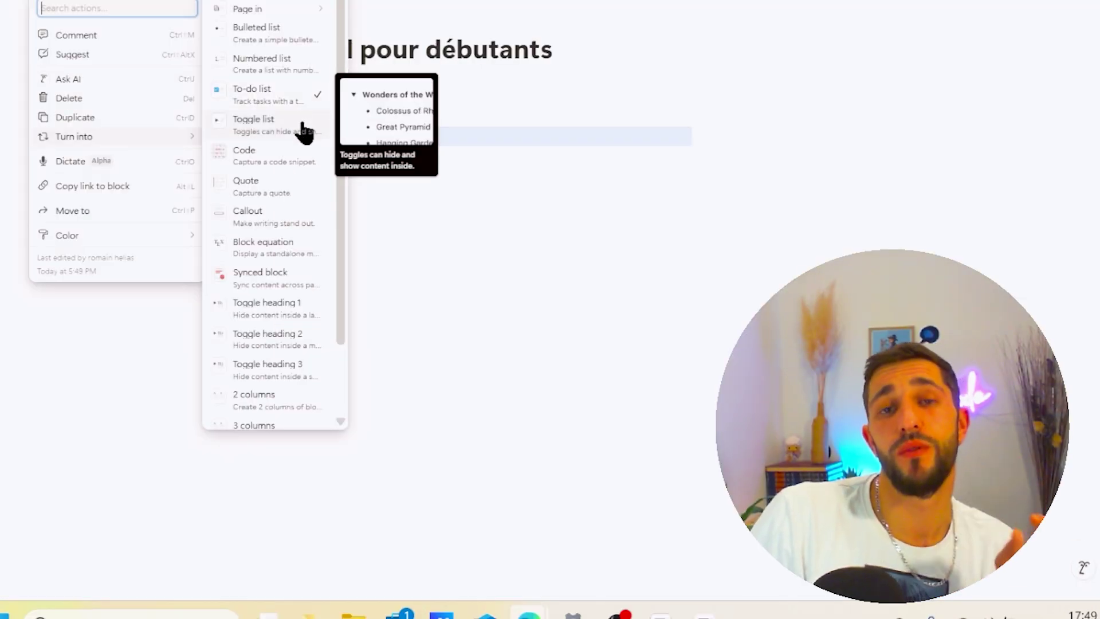
left_click(300, 129)
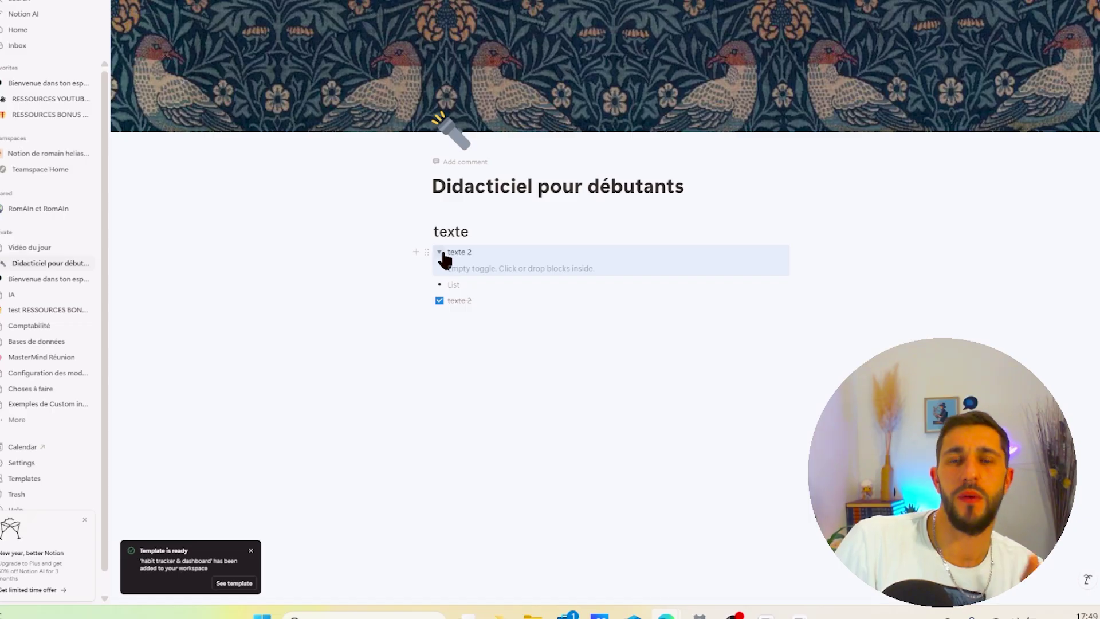
Step: Fill the toggle with the lines "fgshtrh srth trh", "dthdtyjtyjtyj" and "dthdtyjtyjy", and collapse and re-expand it
left_click(465, 269)
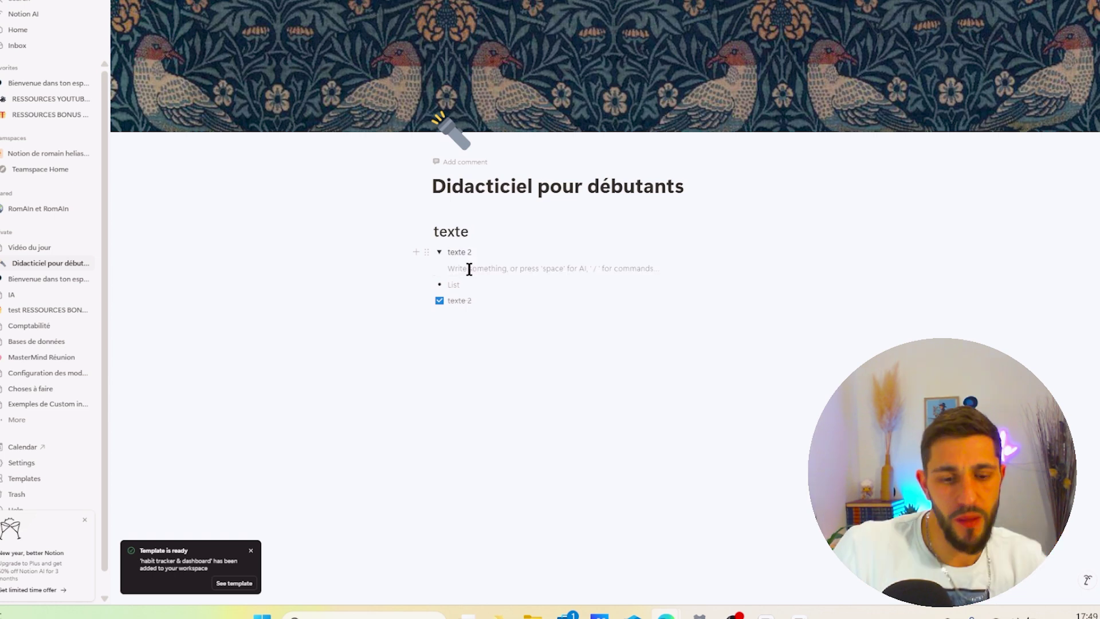
type("fgshtrh srth trh")
key("Return")
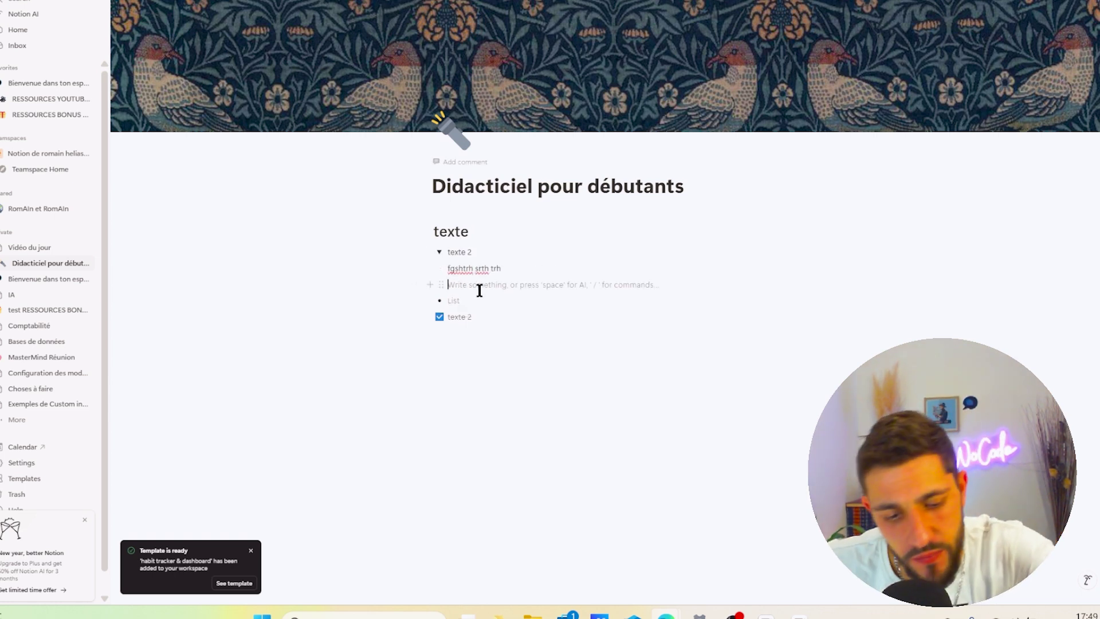
type("dthdtyjtyjtyj")
key("Return")
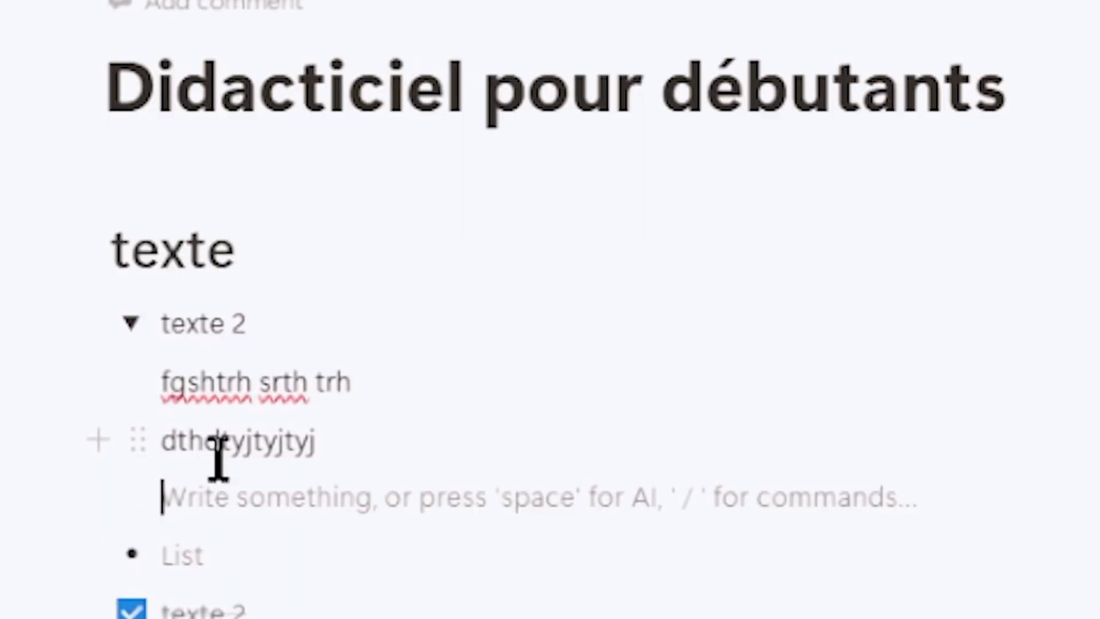
type("dthdtyjtyjy")
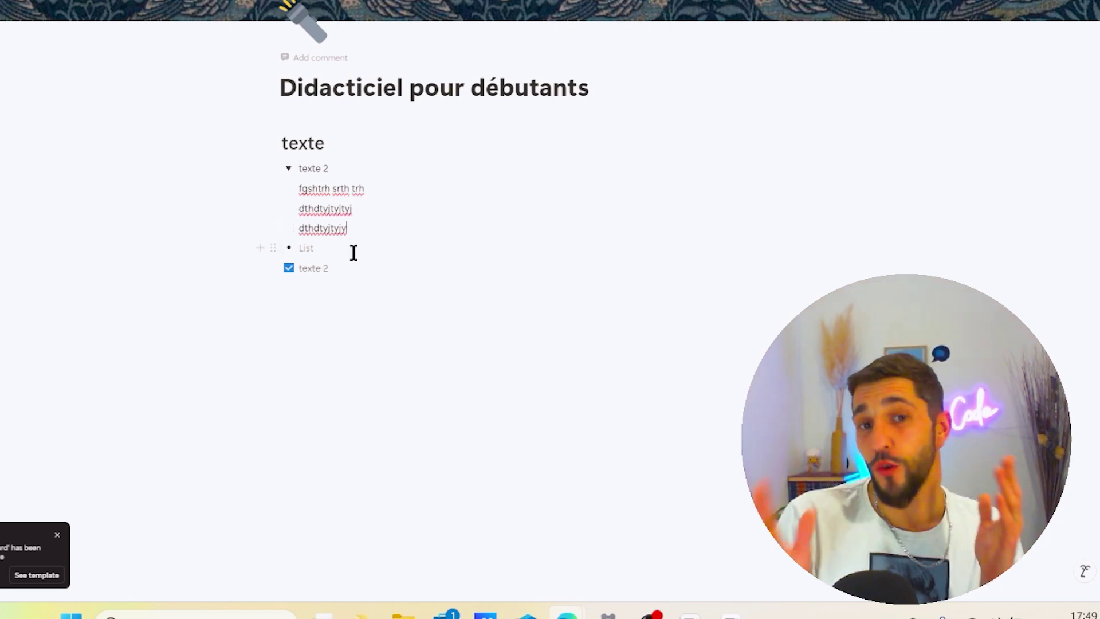
left_click(288, 169)
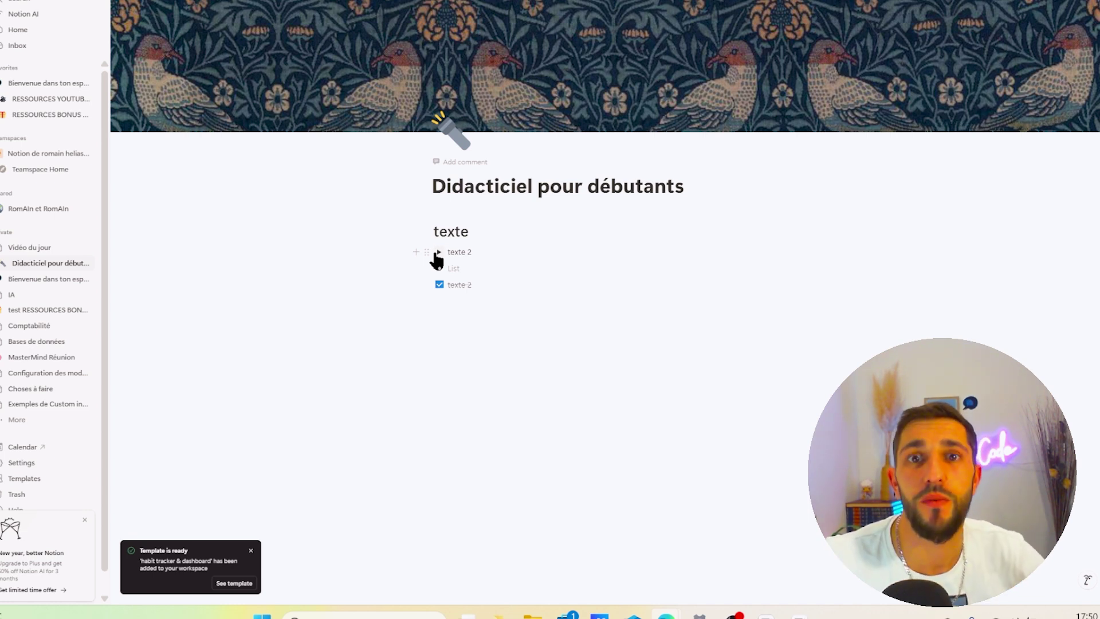
left_click(438, 253)
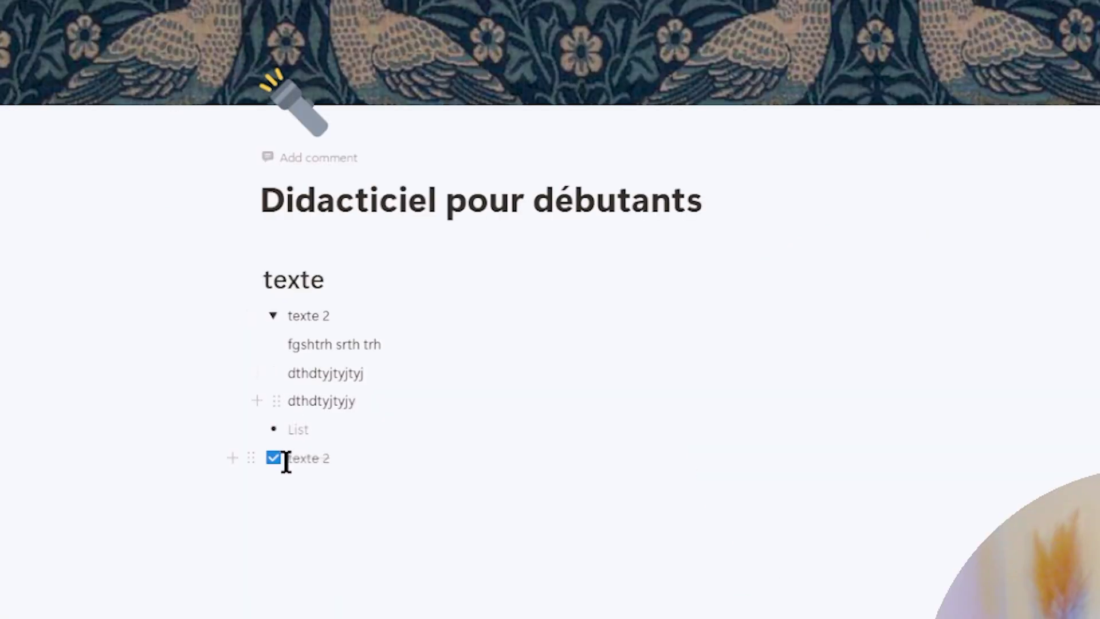
Step: Move the checked "texte 2" to-do inside the toggle below its last line, and test collapsing and expanding the toggle
left_click(248, 459)
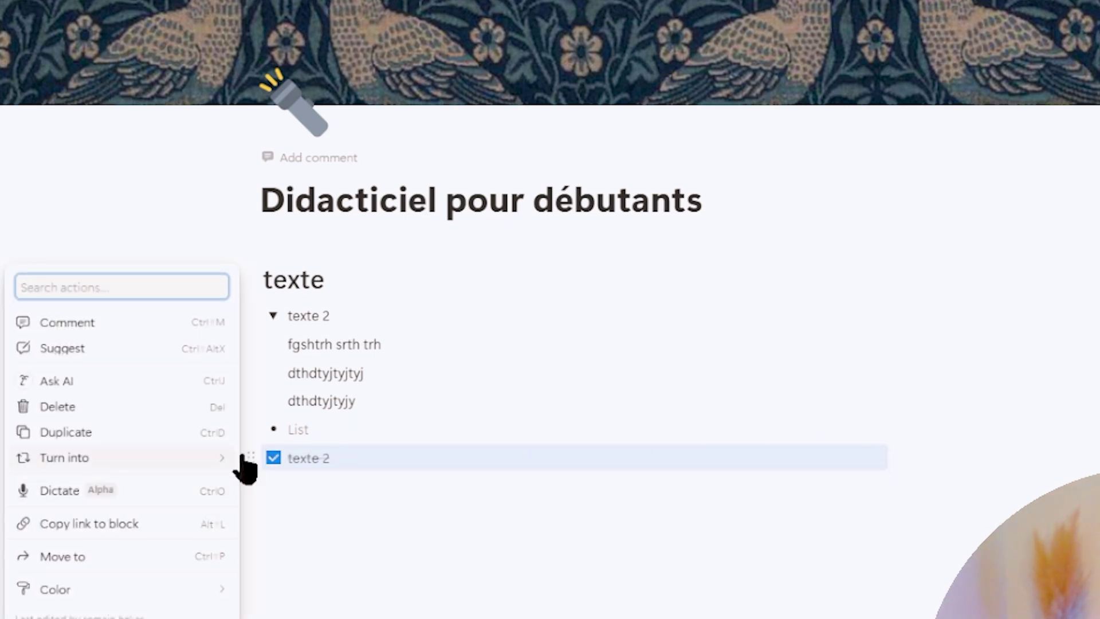
left_click(523, 570)
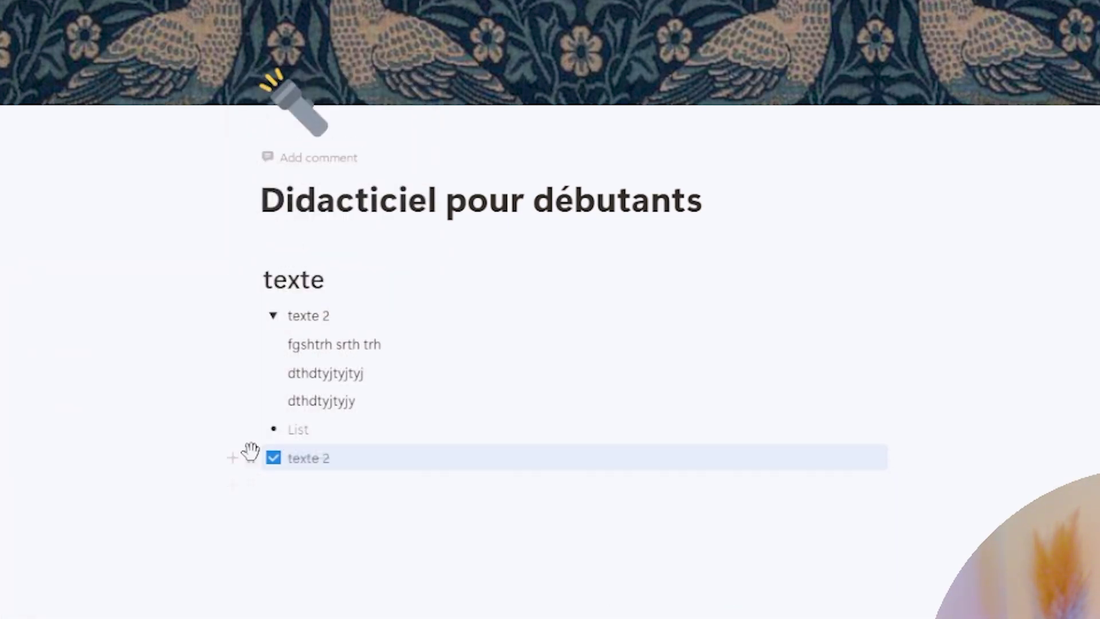
left_click_drag(247, 456, 361, 409)
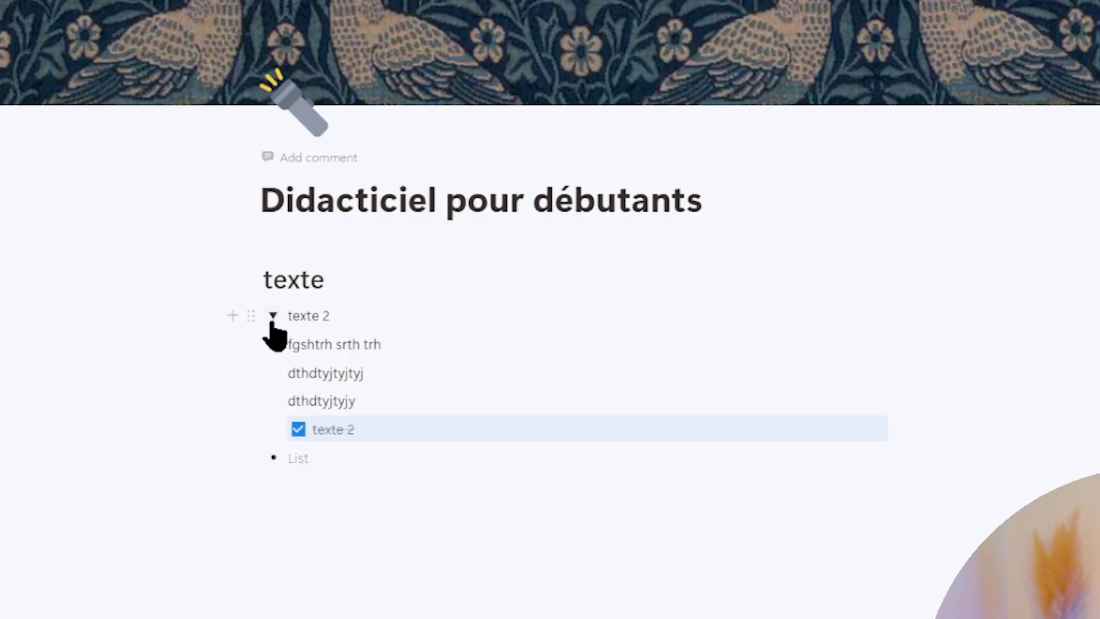
left_click(273, 318)
left_click(273, 319)
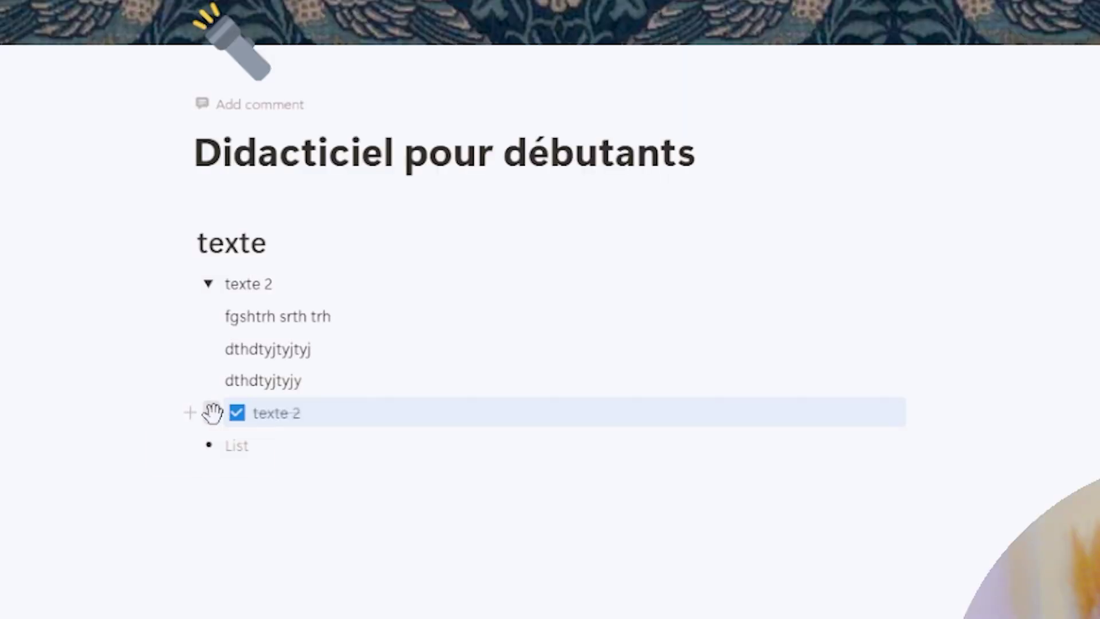
Step: Place the checked "texte 2" to-do beside the "dthdtyjtyjy" line as a second column and start an empty block below the list
left_click_drag(442, 316, 599, 303)
left_click_drag(530, 387, 933, 390)
left_click(815, 494)
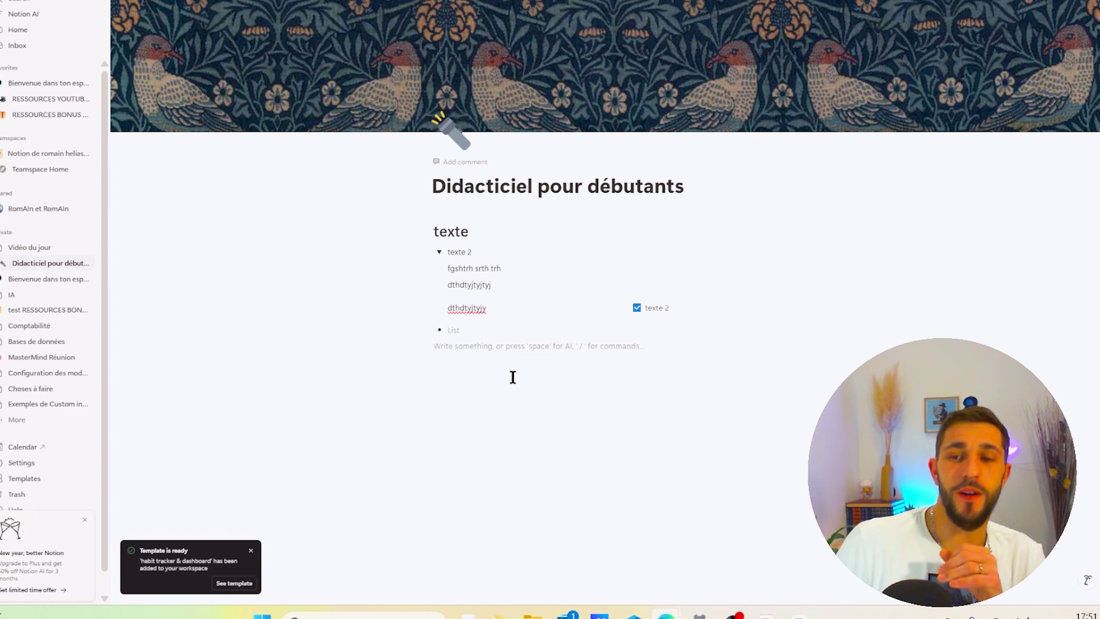
Step: Insert a simple table below the empty bulleted list and turn it into a database
key("Return")
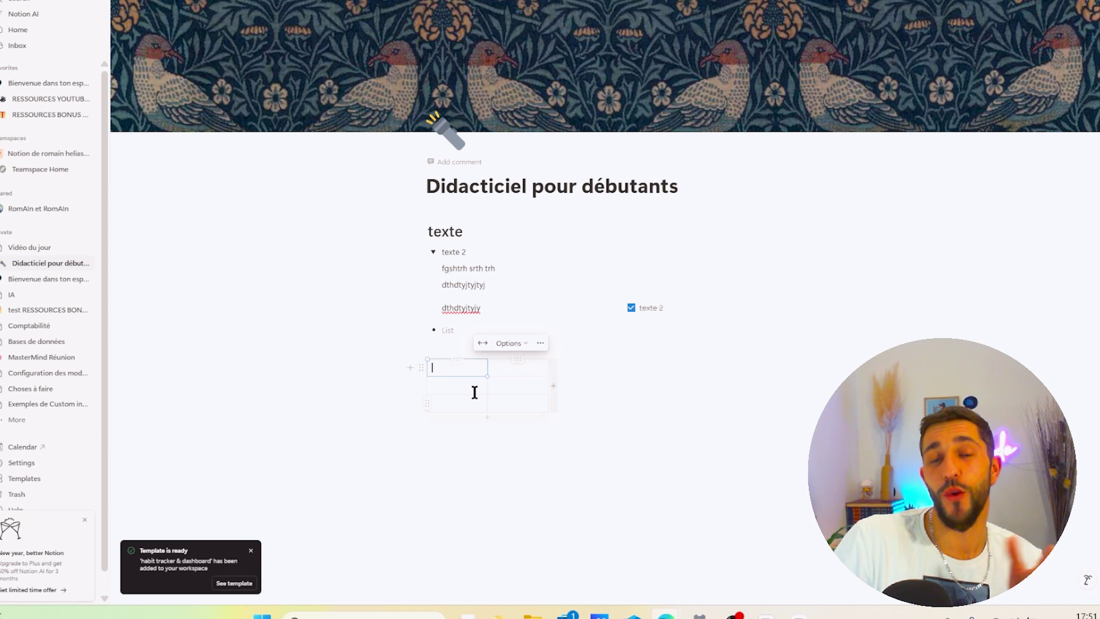
left_click(541, 342)
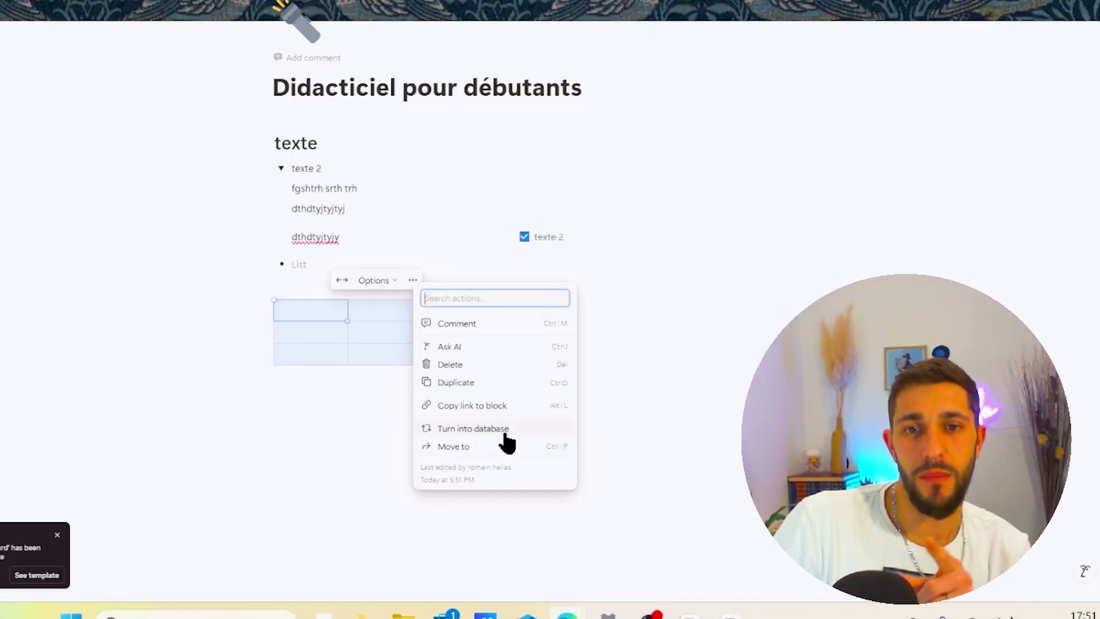
left_click(508, 436)
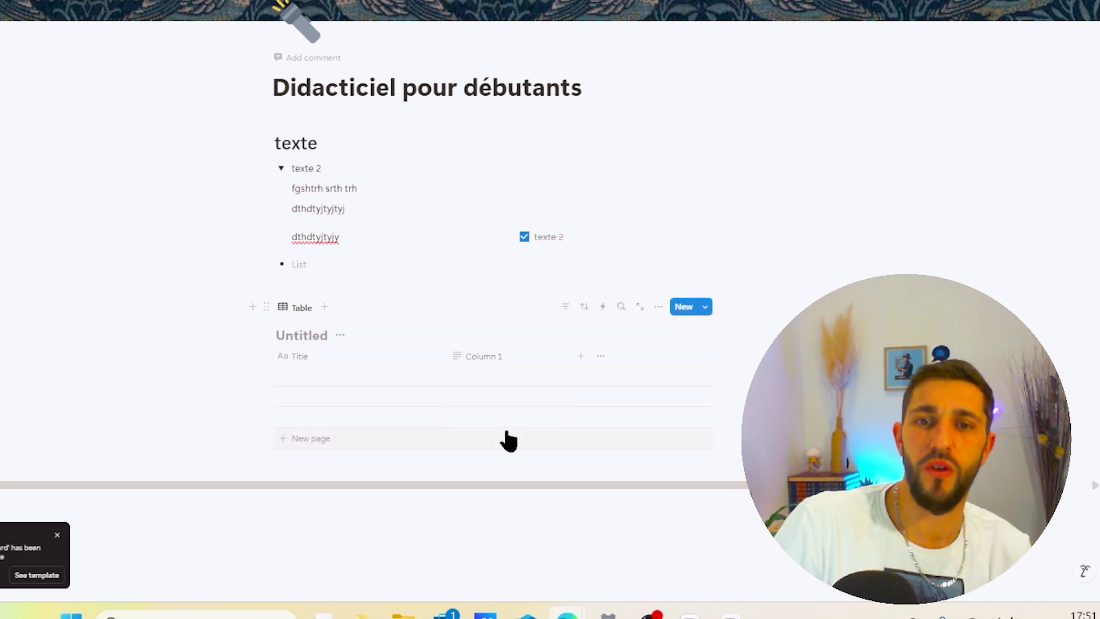
Step: Enter "dgjhdhdt" as the title of the database's first row and name the database "titre"
scroll(425, 233, "down", 3)
left_click(329, 257)
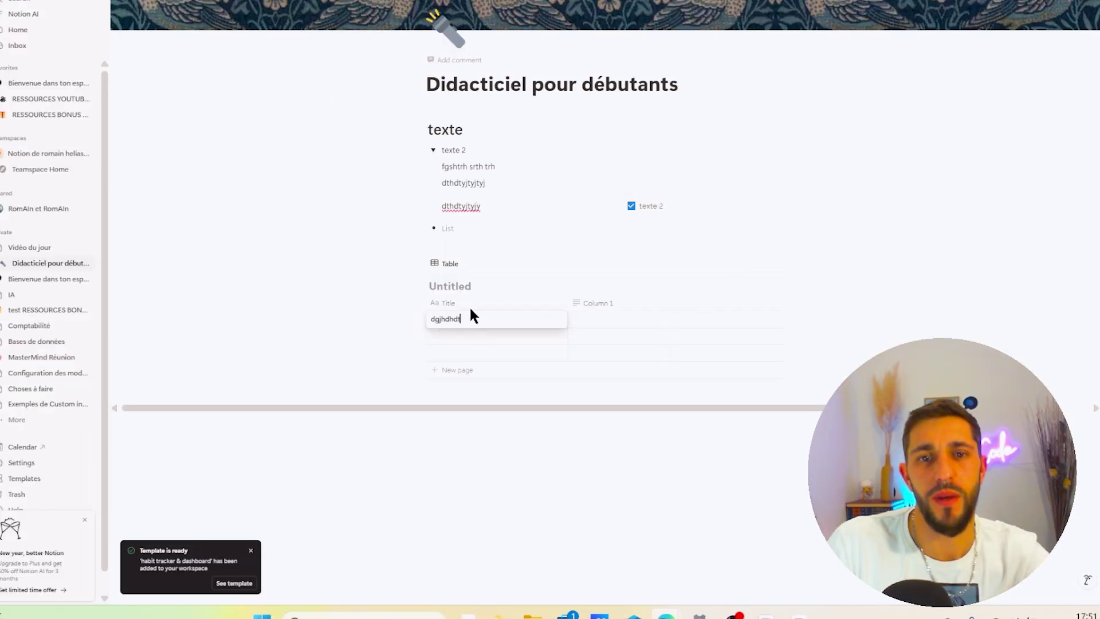
left_click(466, 286)
type("titre")
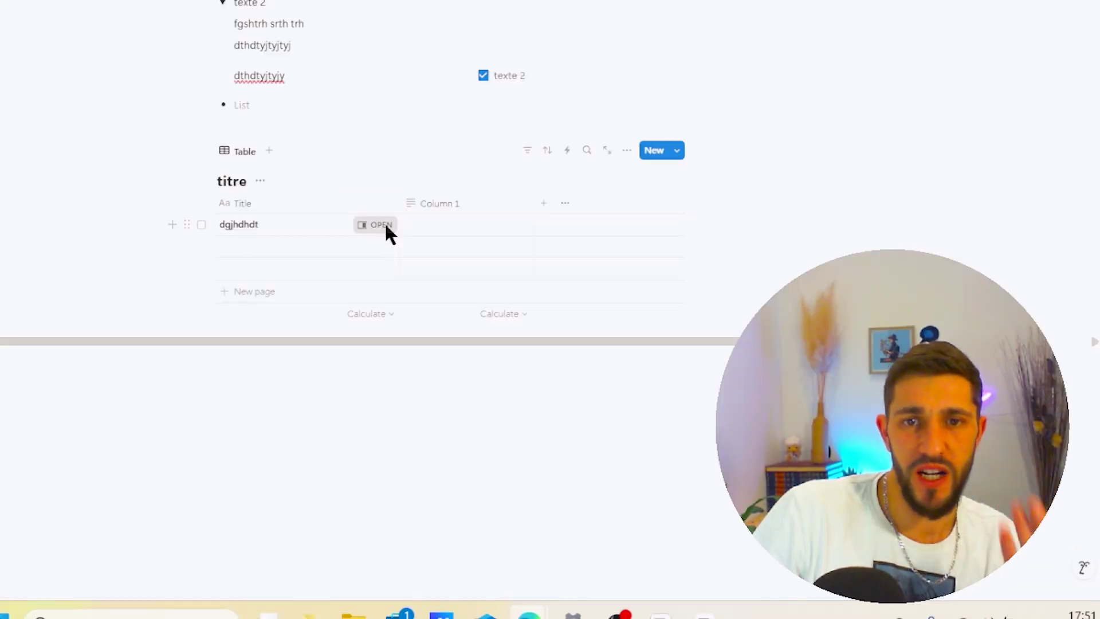
Step: Open the "dgjhdhdt" row as a side page, close it, and remove the "titre" database
left_click(381, 224)
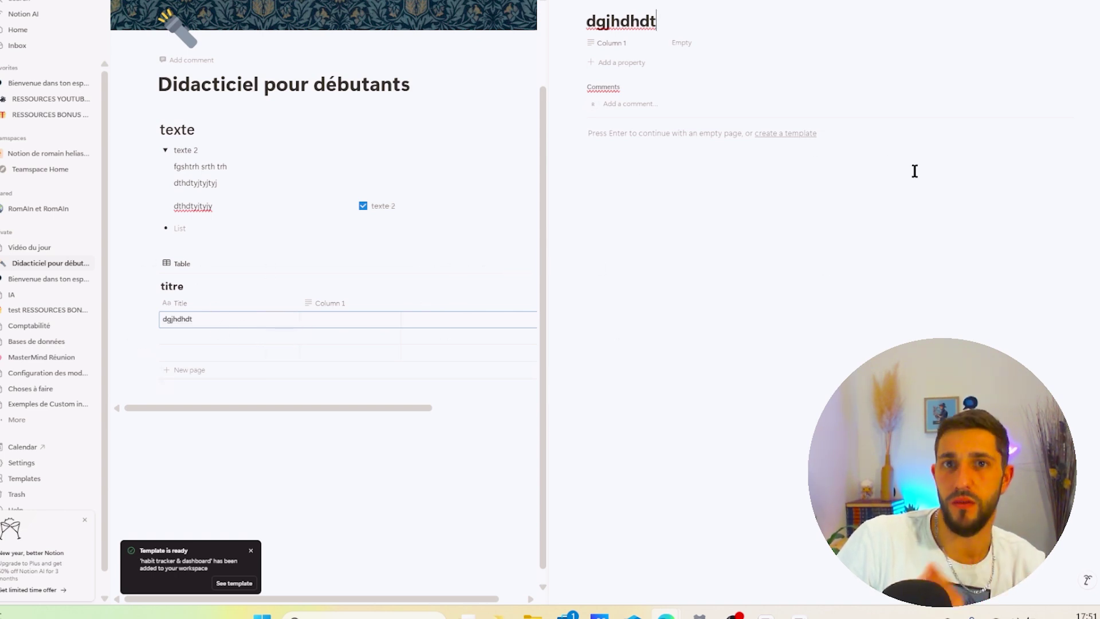
left_click(332, 401)
left_click_drag(901, 383, 417, 252)
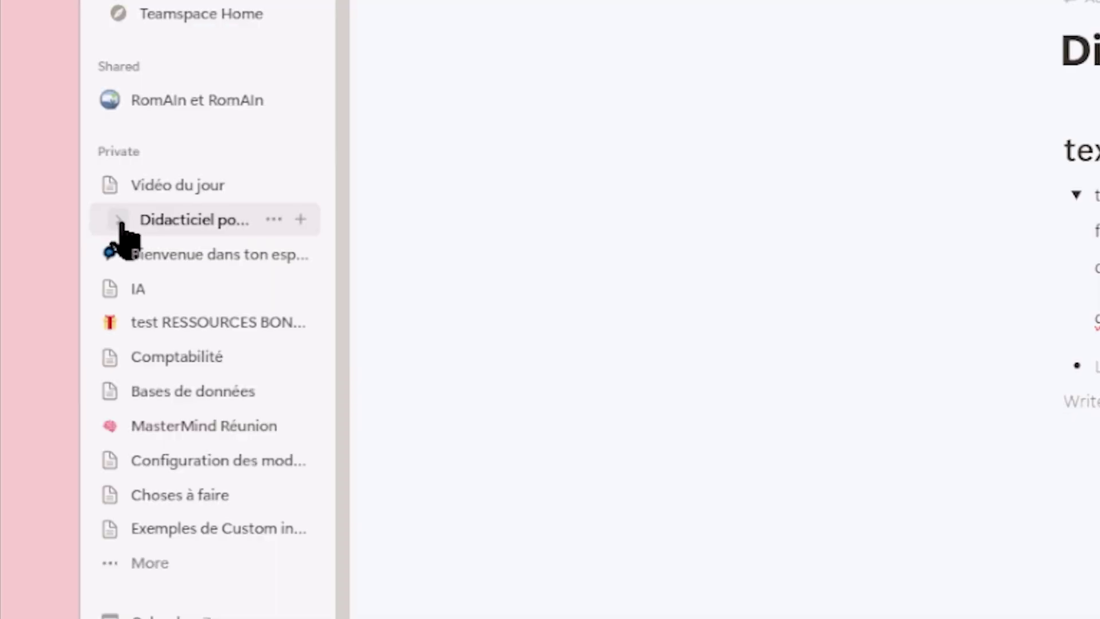
Step: Expand the "Didacticiel pour débutants" and "test RESSOURCES" pages and the latter's first two sub-pages to examine the nested page hierarchy
left_click(120, 220)
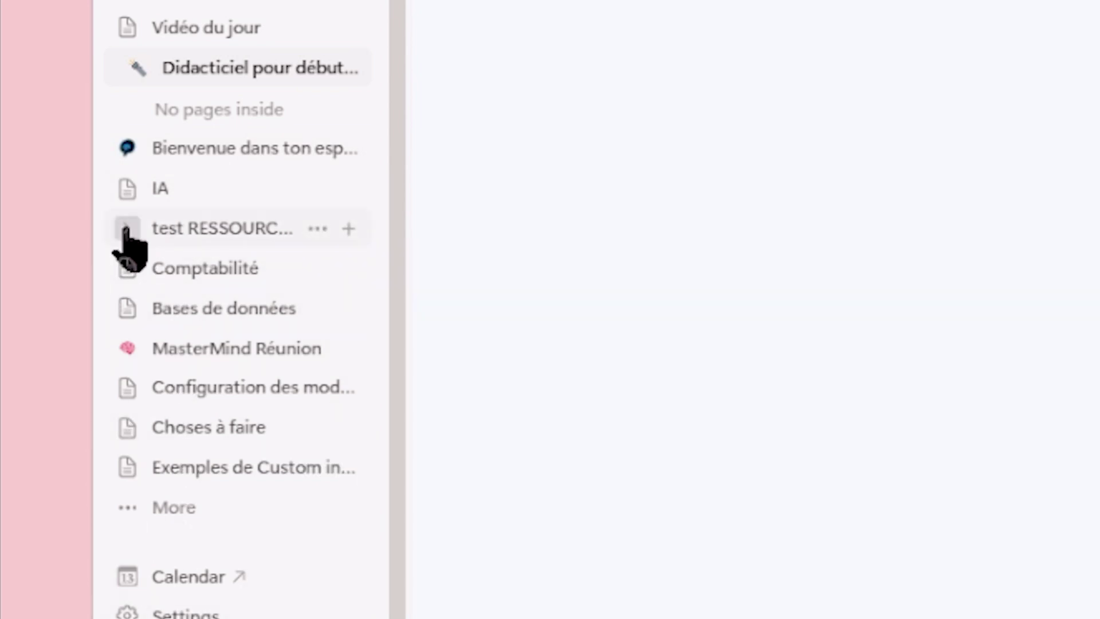
left_click(125, 229)
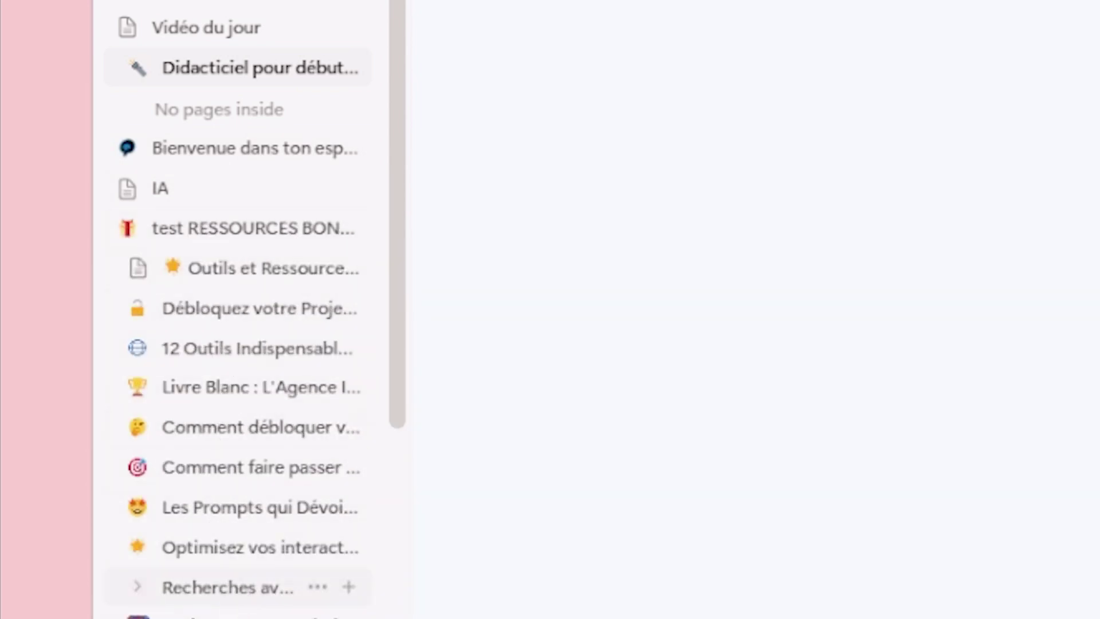
left_click(137, 268)
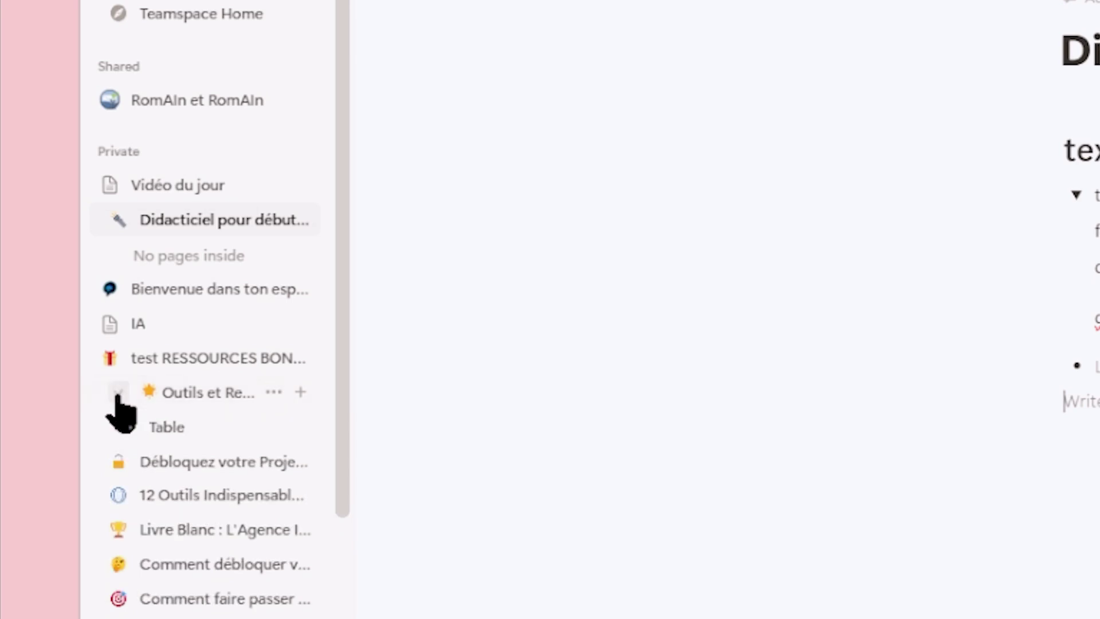
left_click(118, 463)
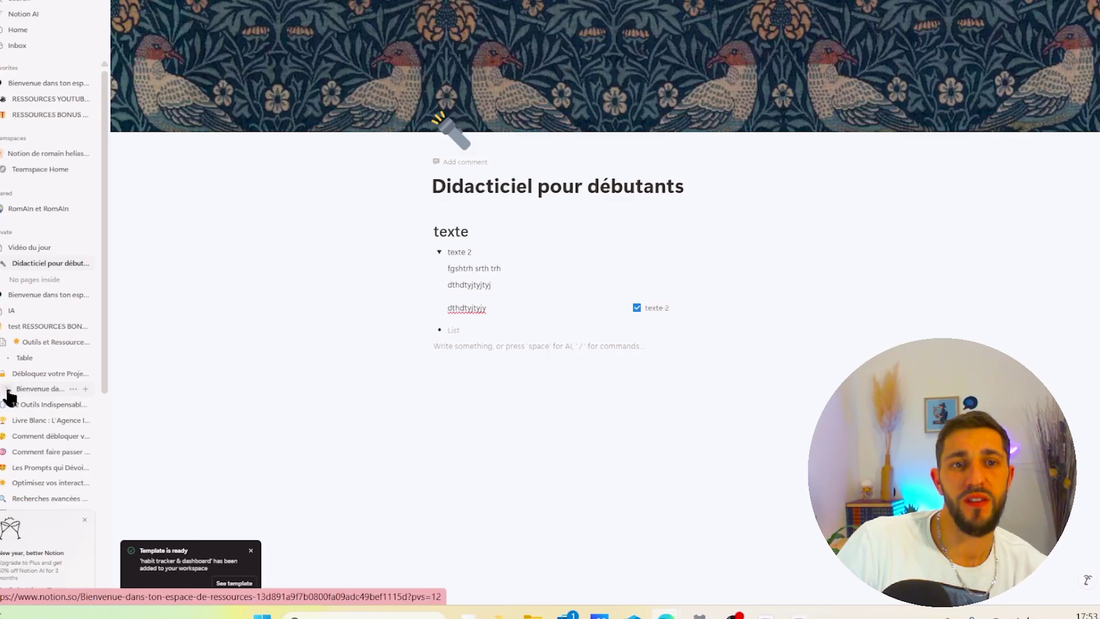
left_click(8, 390)
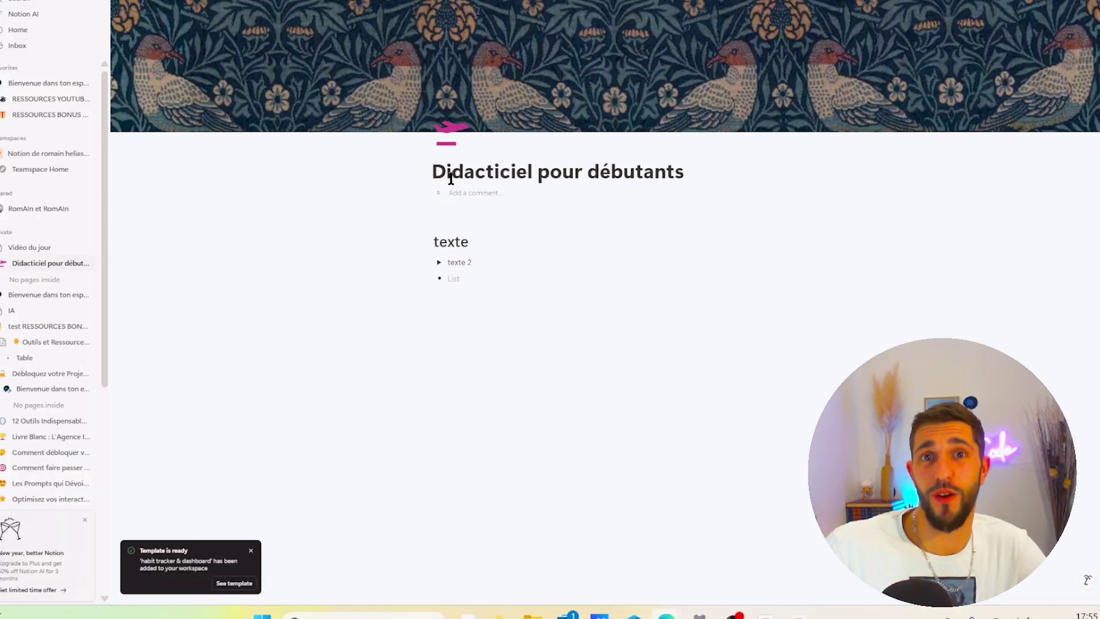
Step: Examine the text and background colour options for the whole "texte" heading block, and close them without choosing one
left_click_drag(493, 237, 439, 241)
key("Escape")
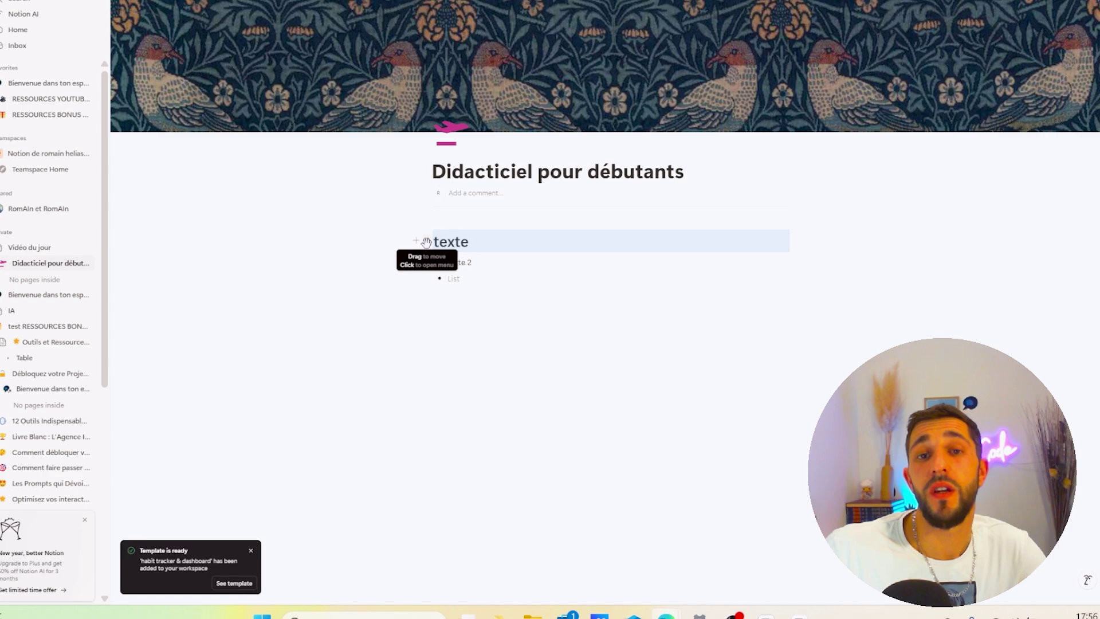
left_click(426, 241)
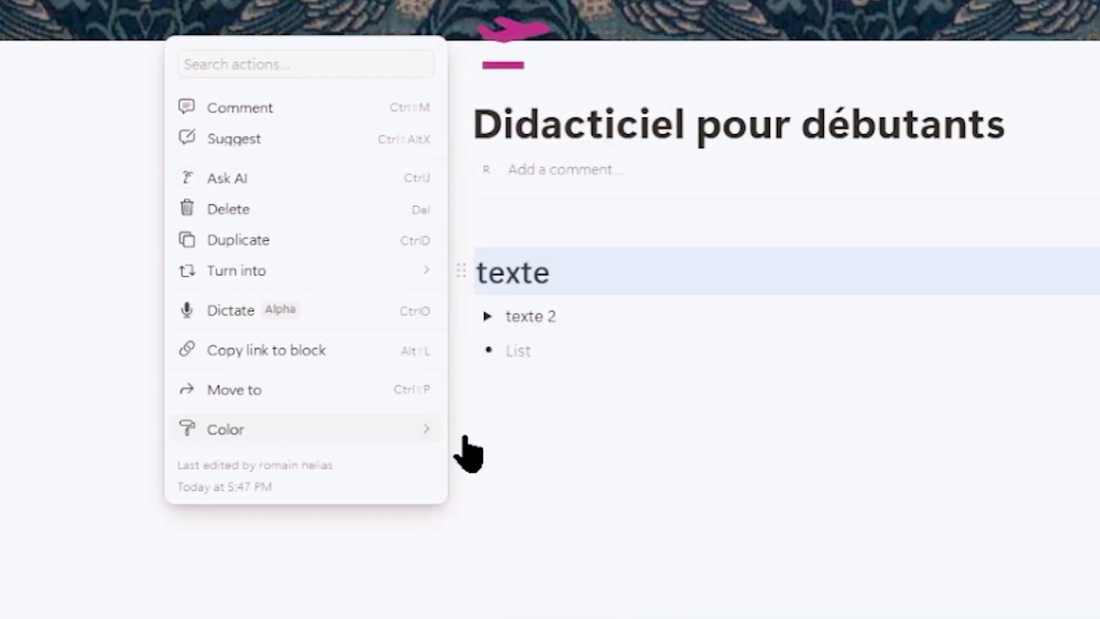
mouse_move(336, 434)
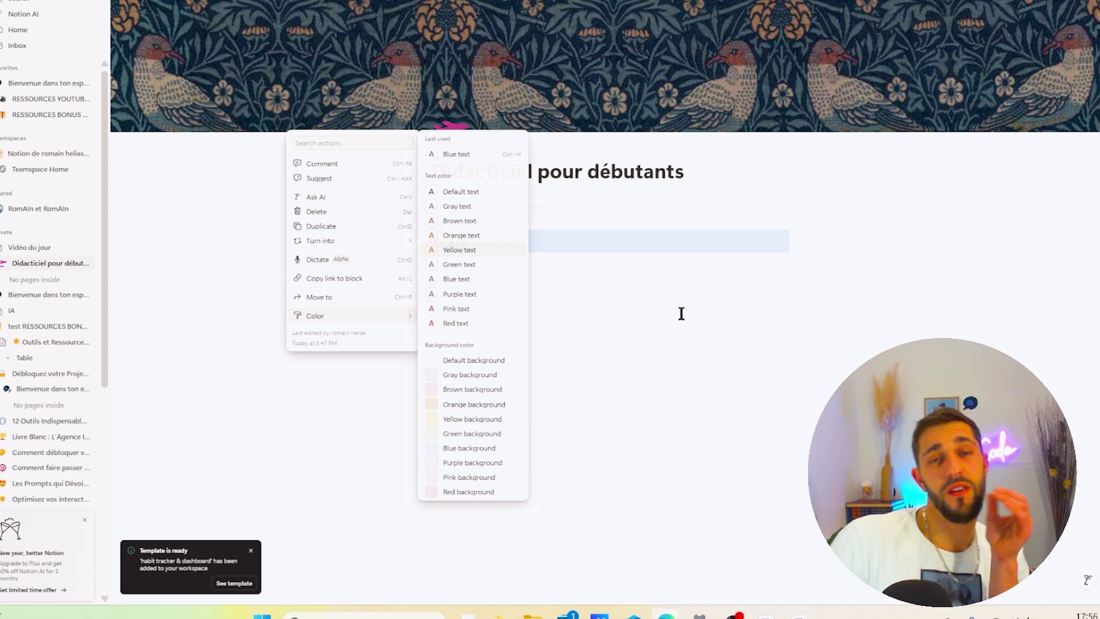
left_click(681, 313)
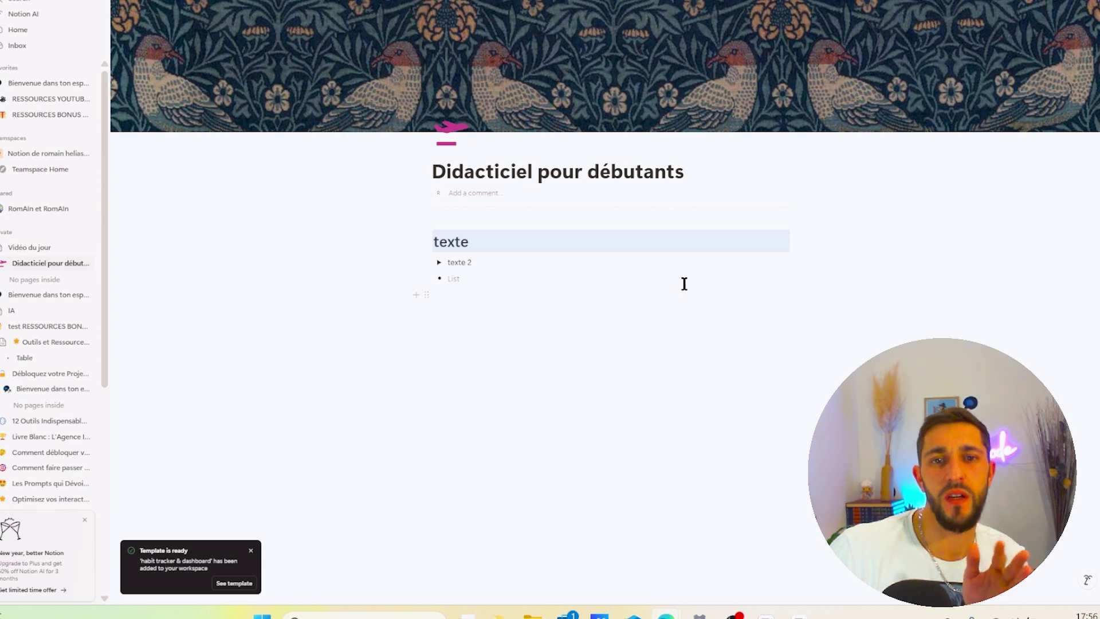
Step: Colour only the letters "xte" of the "texte" heading with orange text
left_click_drag(484, 242, 430, 241)
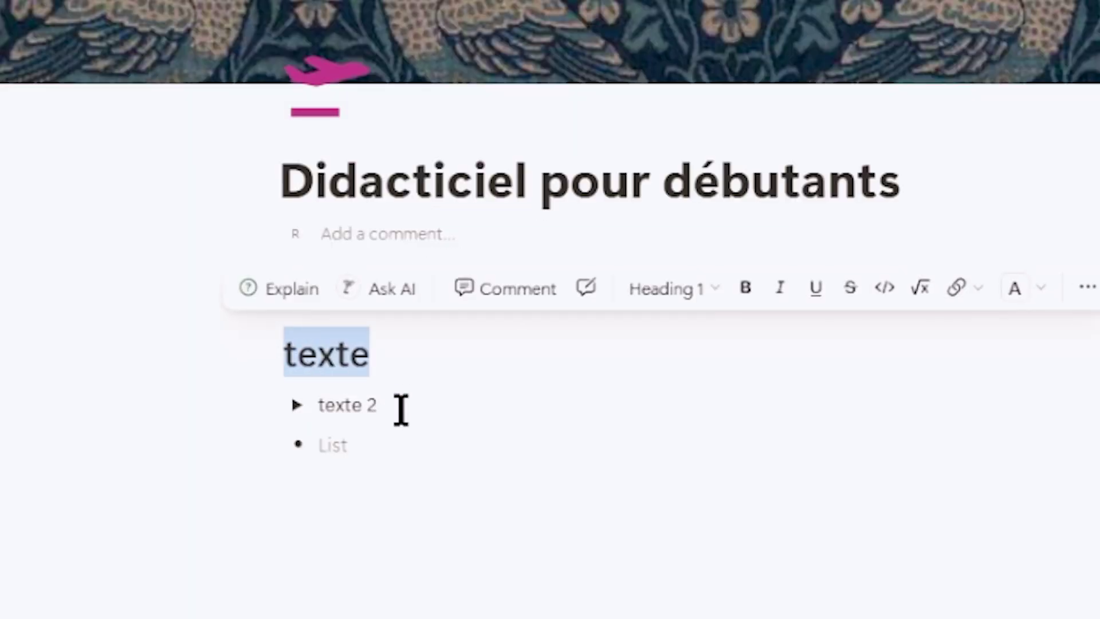
left_click_drag(396, 358, 317, 354)
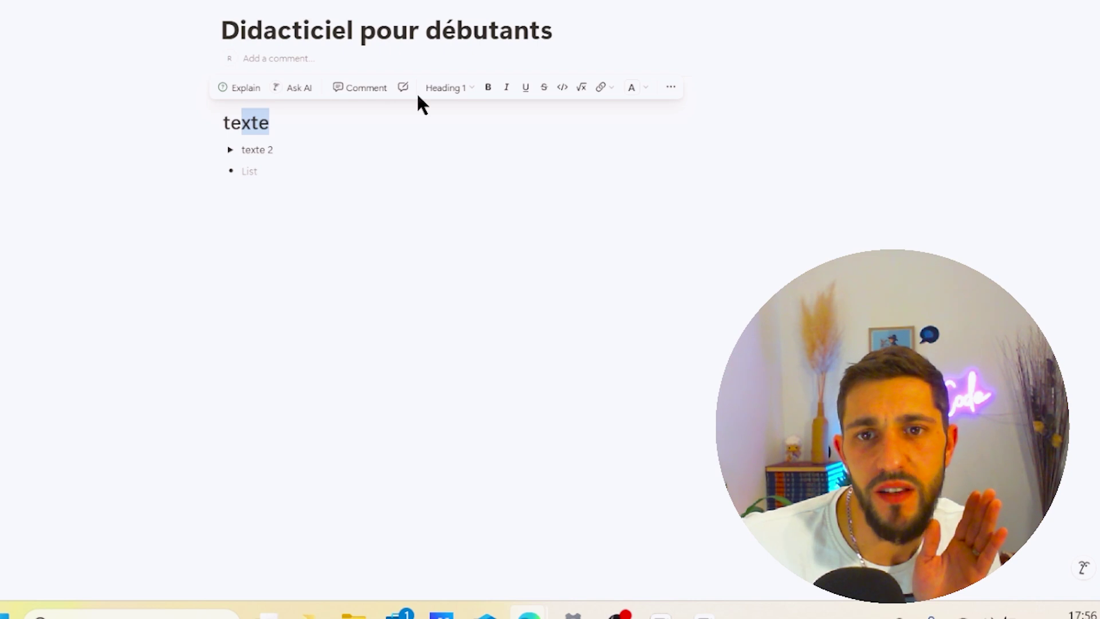
left_click(633, 88)
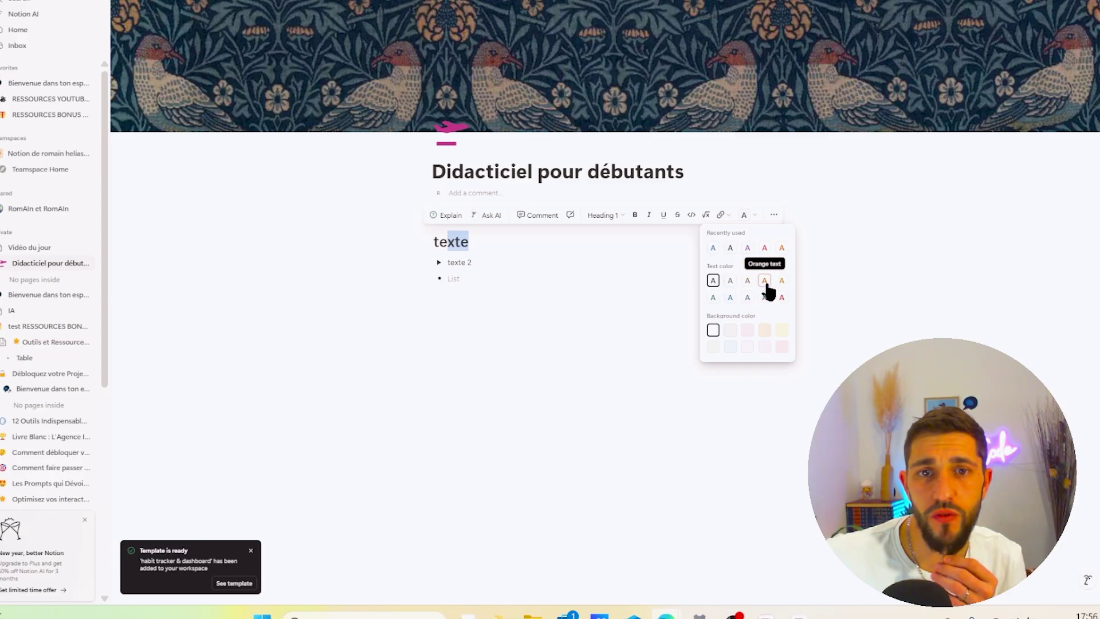
left_click(764, 280)
Step: Italicise the letters "te" of the "texte" heading, dismissing the link search, and clear the text selection
left_click(475, 240)
left_click_drag(475, 240, 452, 242)
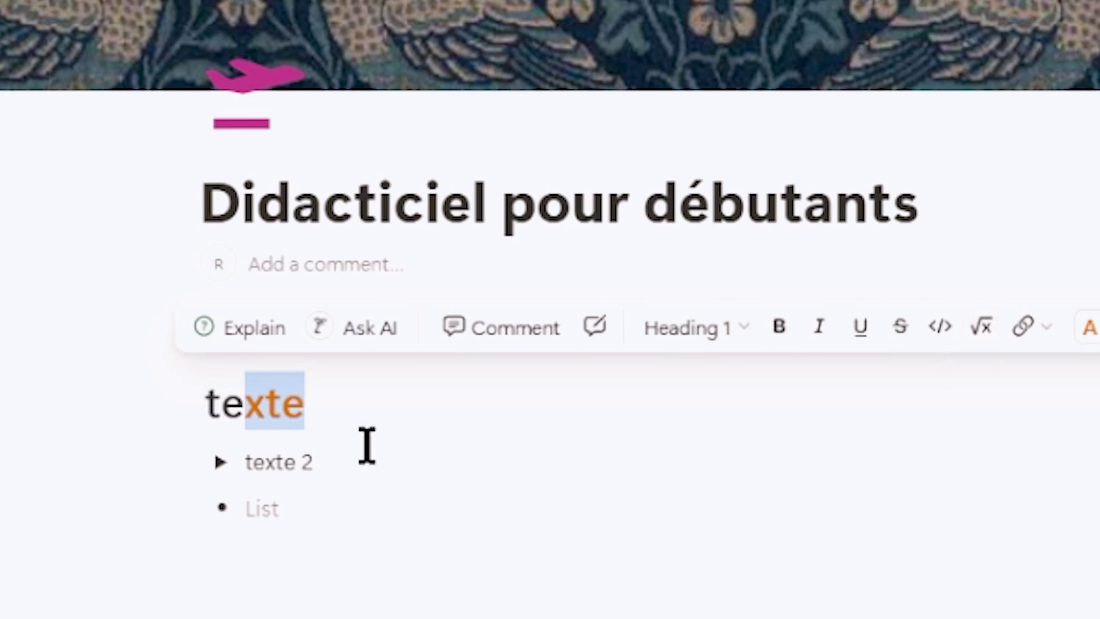
key("ctrl+k")
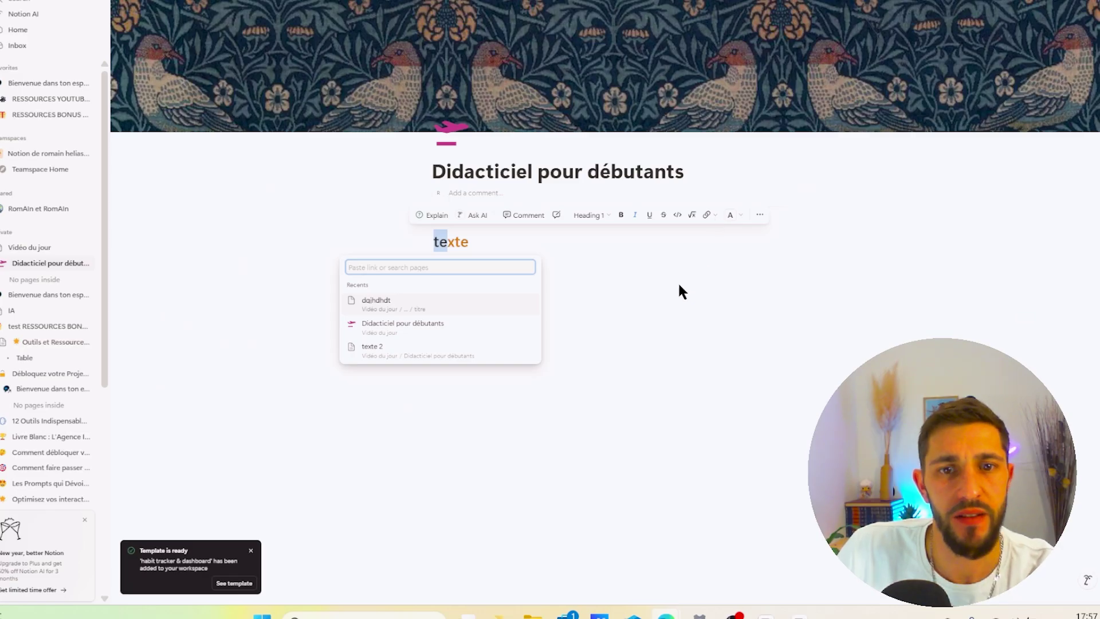
key("Escape")
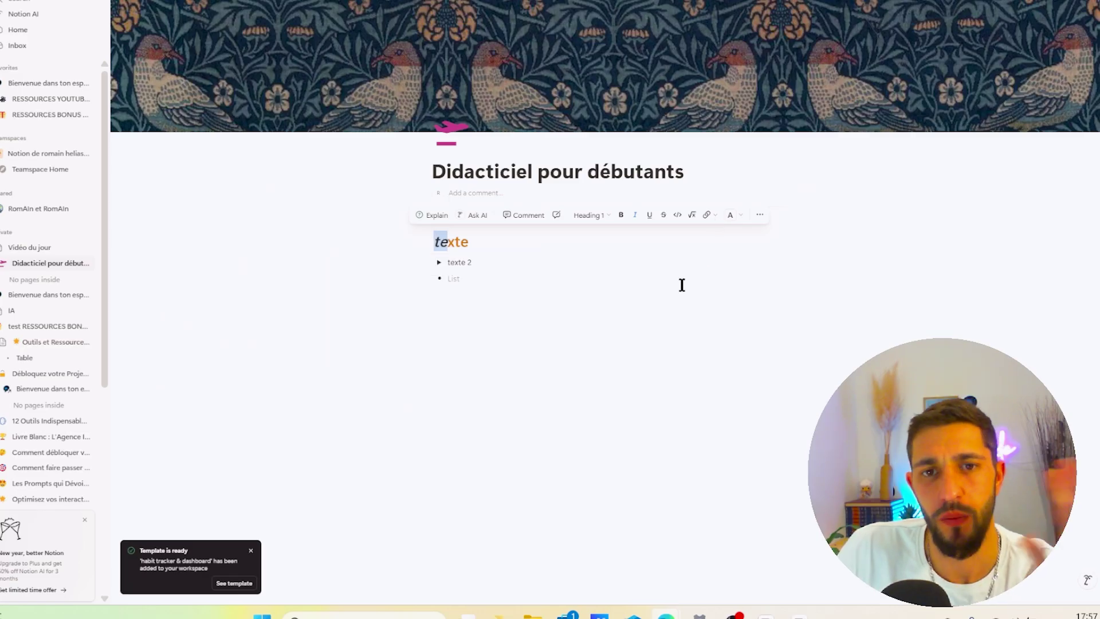
left_click(601, 349)
left_click_drag(472, 242, 414, 240)
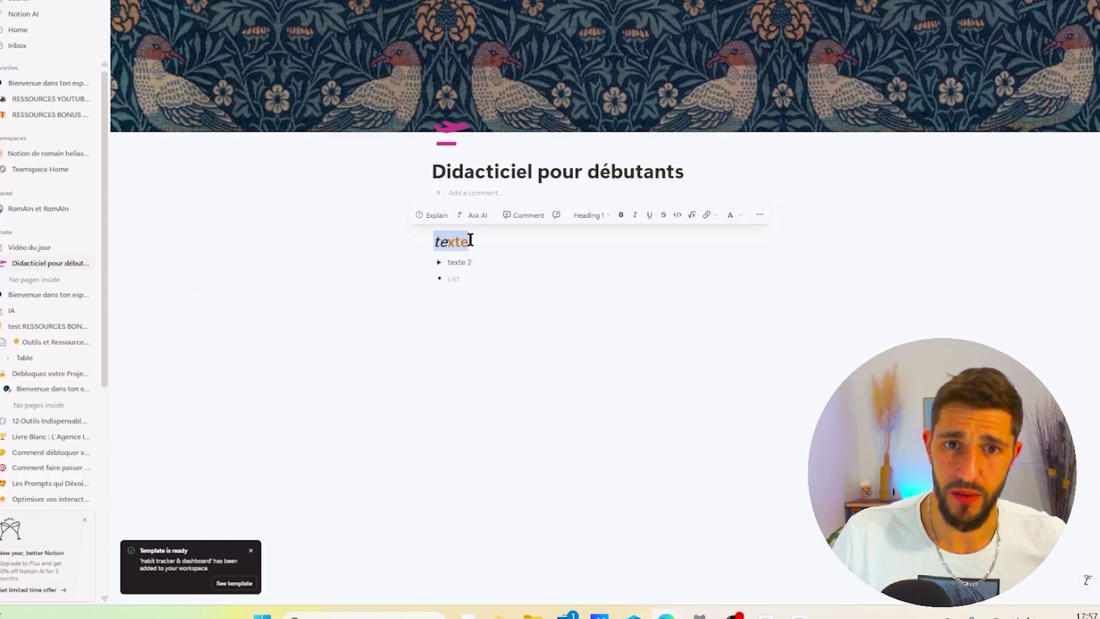
left_click(504, 229)
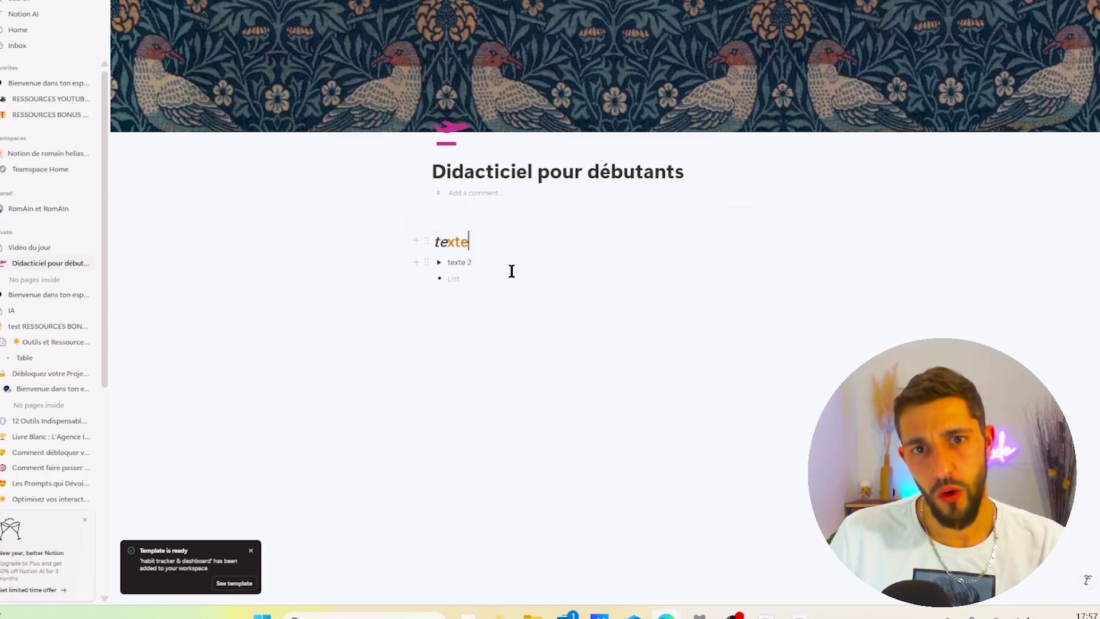
Step: Turn the empty bullet below the "texte 2" toggle into a plain block and browse the block types available for insertion
key("BackSpace")
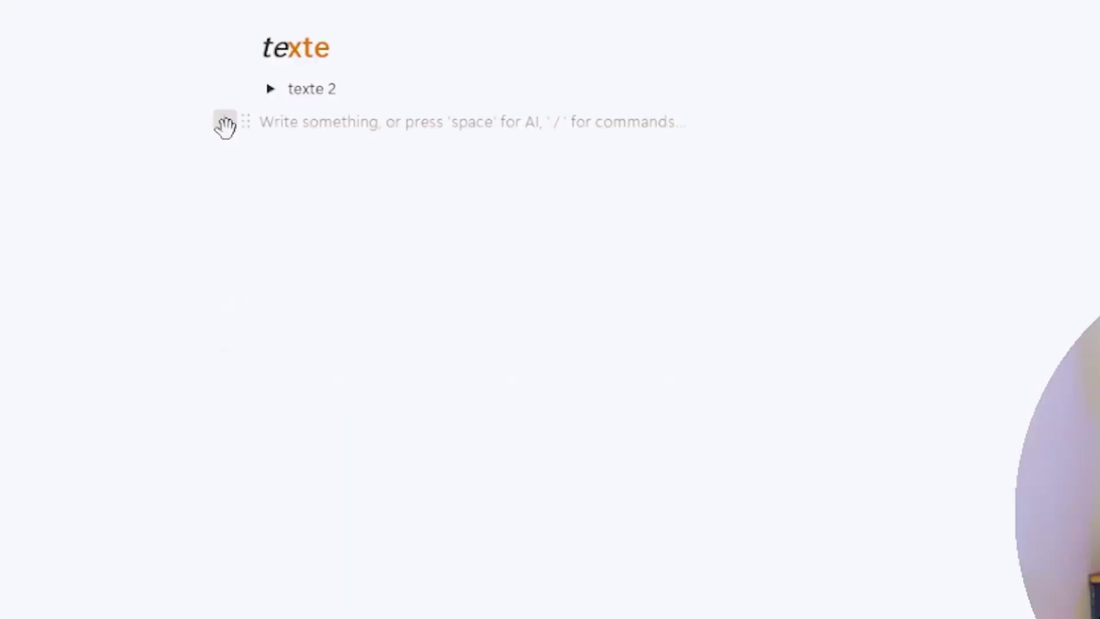
left_click(225, 125)
scroll(424, 415, "down", 5)
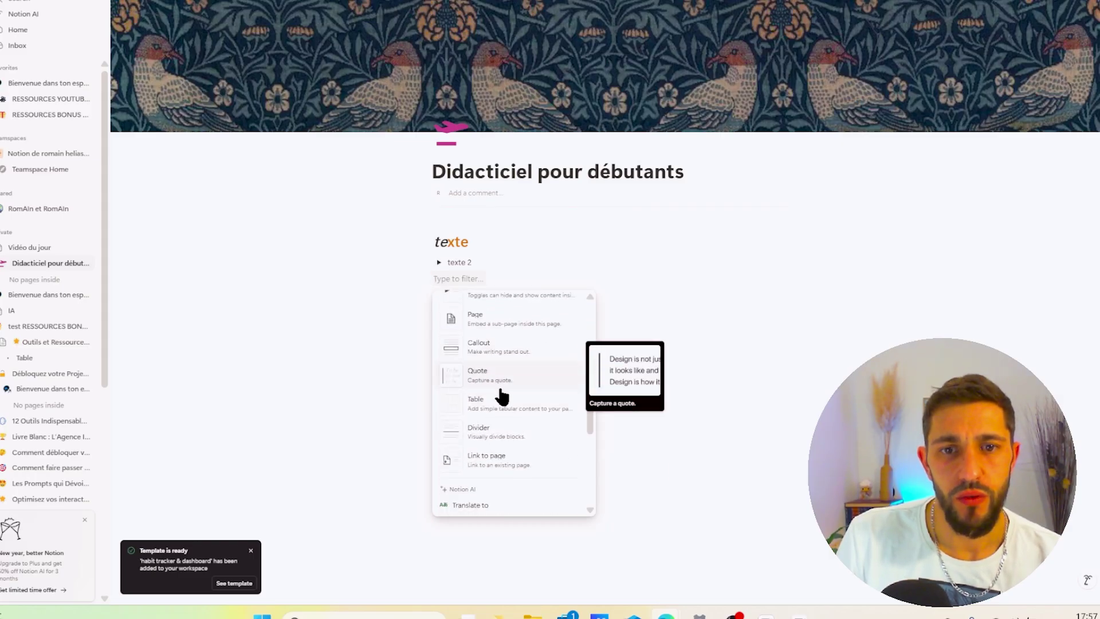
scroll(495, 389, "down", 1)
scroll(490, 367, "up", 5)
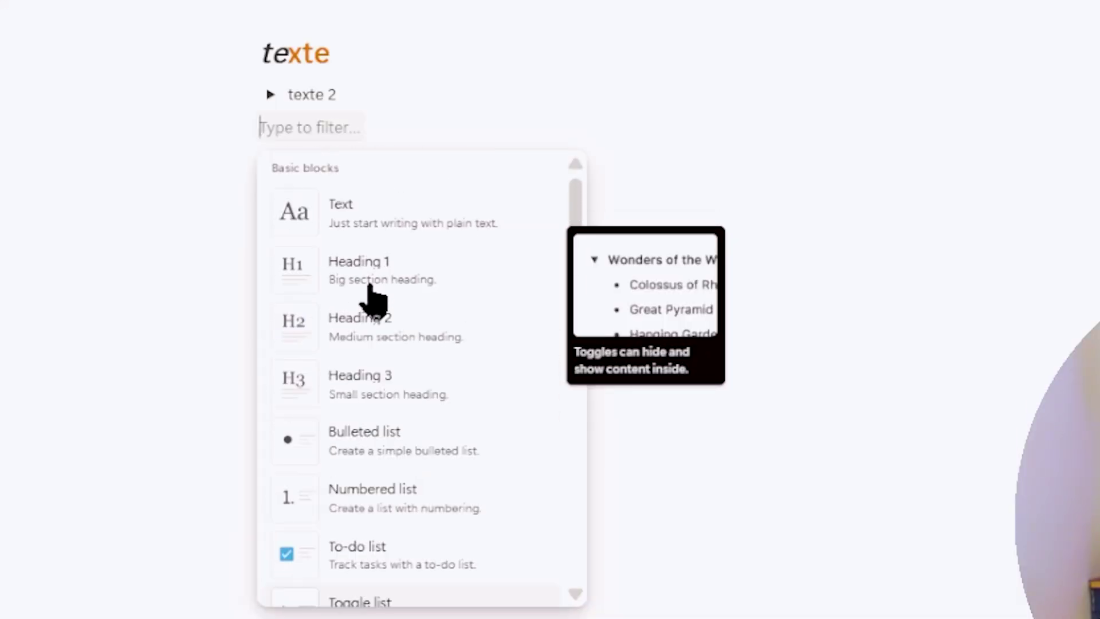
scroll(368, 298, "down", 5)
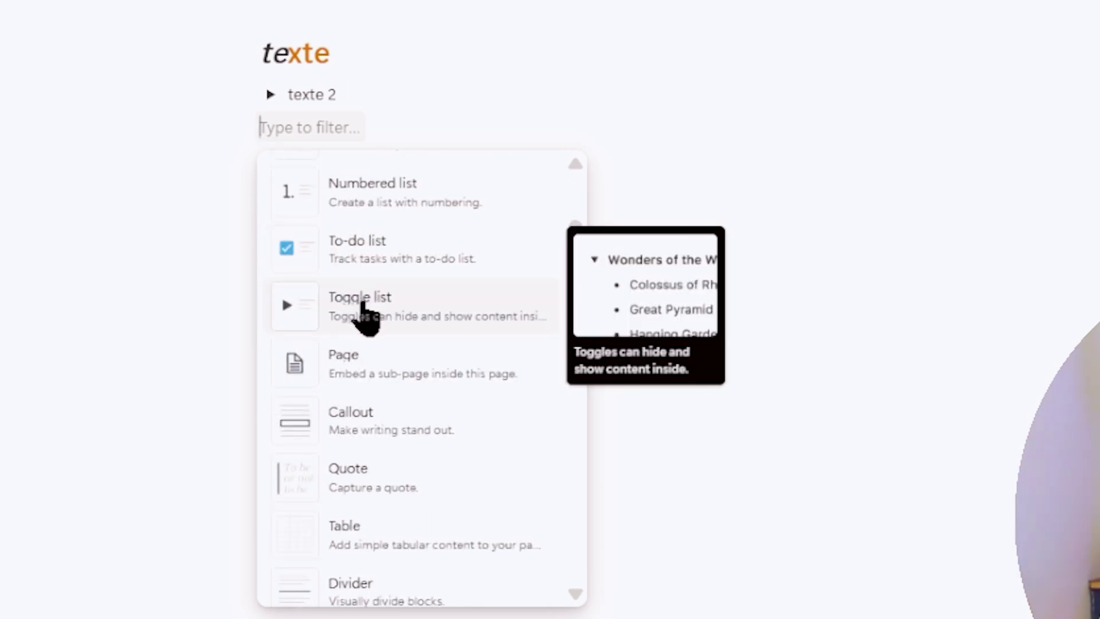
scroll(364, 312, "down", 3)
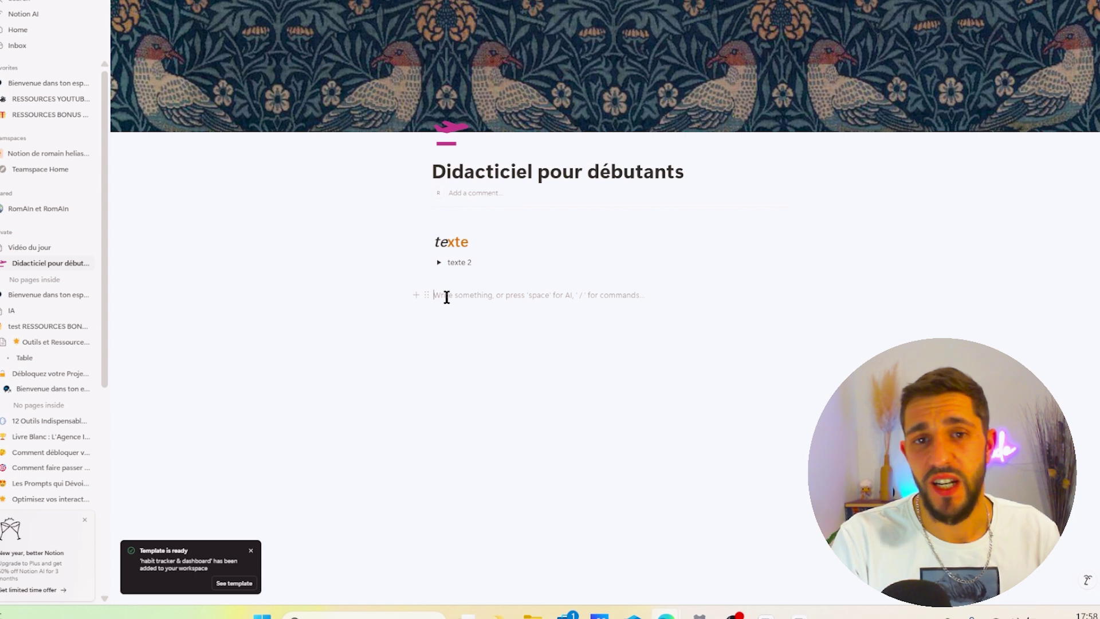
Step: Browse the slash-command list of block types from the empty line below the toggle
type("/")
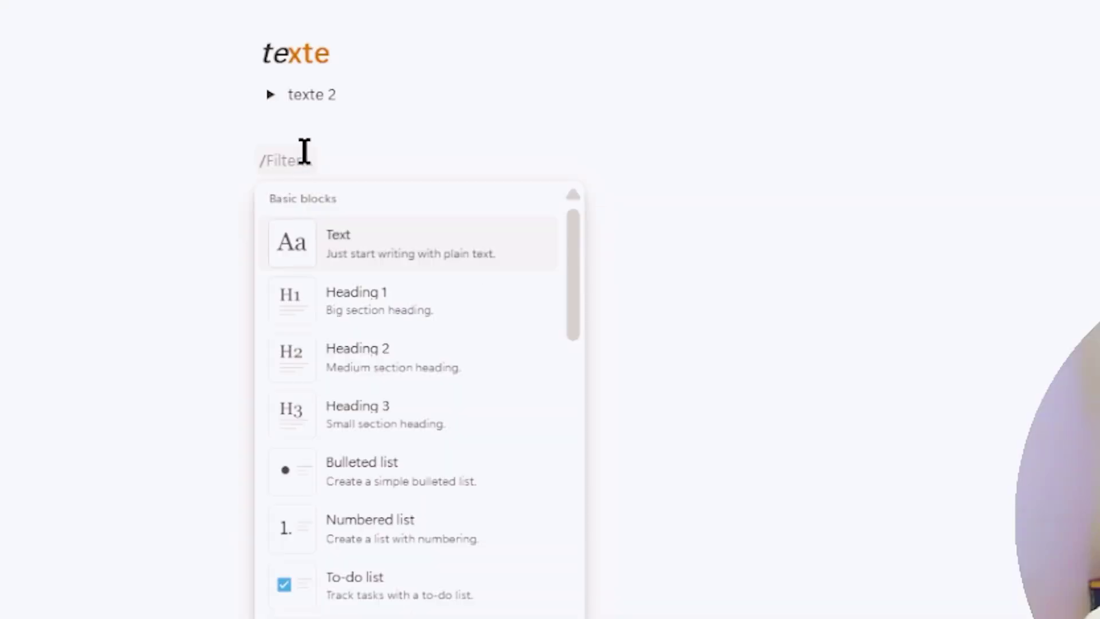
scroll(474, 401, "down", 3)
scroll(365, 415, "down", 5)
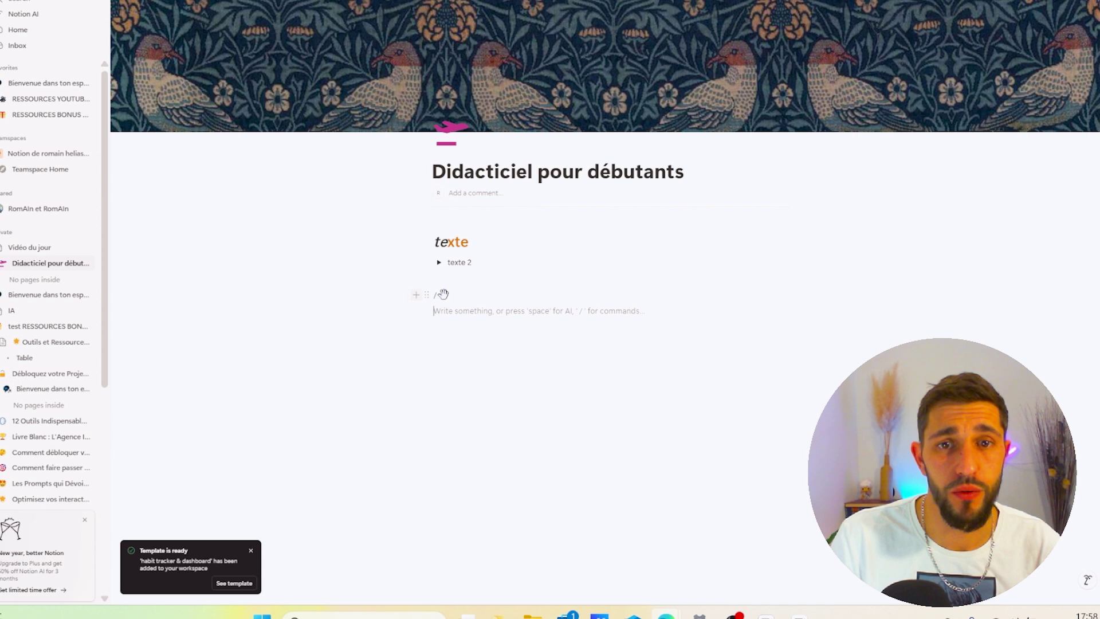
Step: Filter the slash commands with "tab", dismiss the list without inserting a block, and erase the filter text
left_click(475, 302)
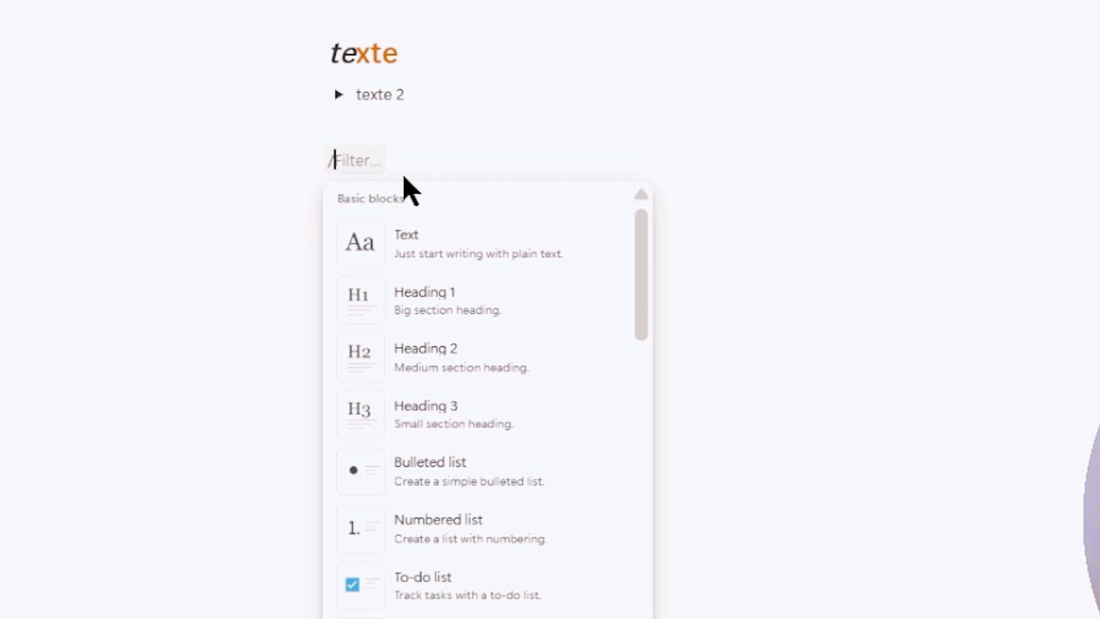
type("tab")
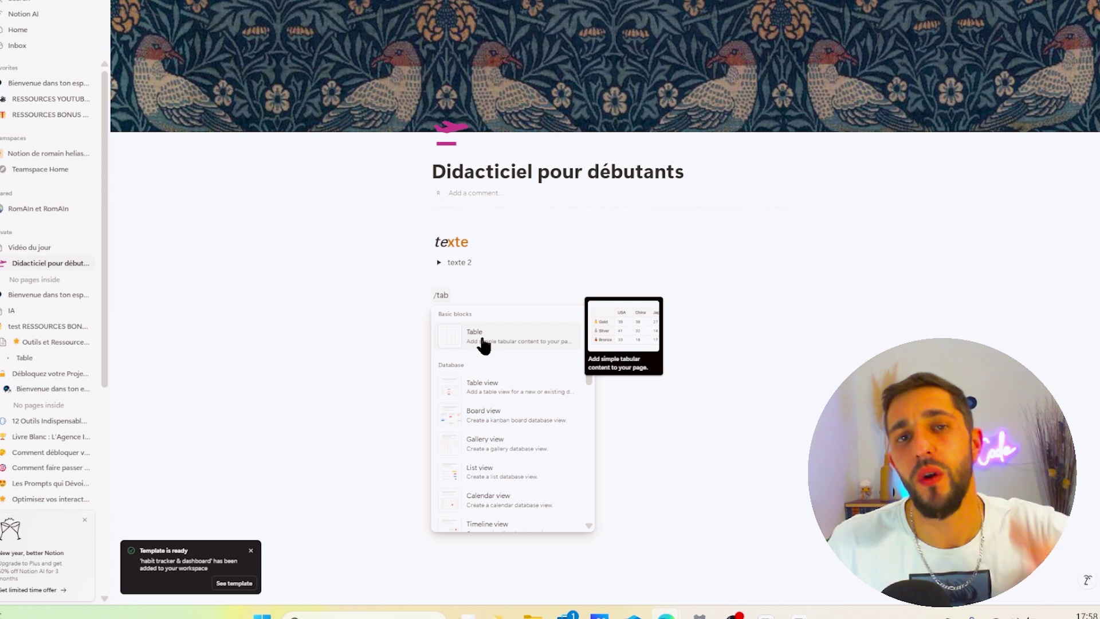
left_click(820, 337)
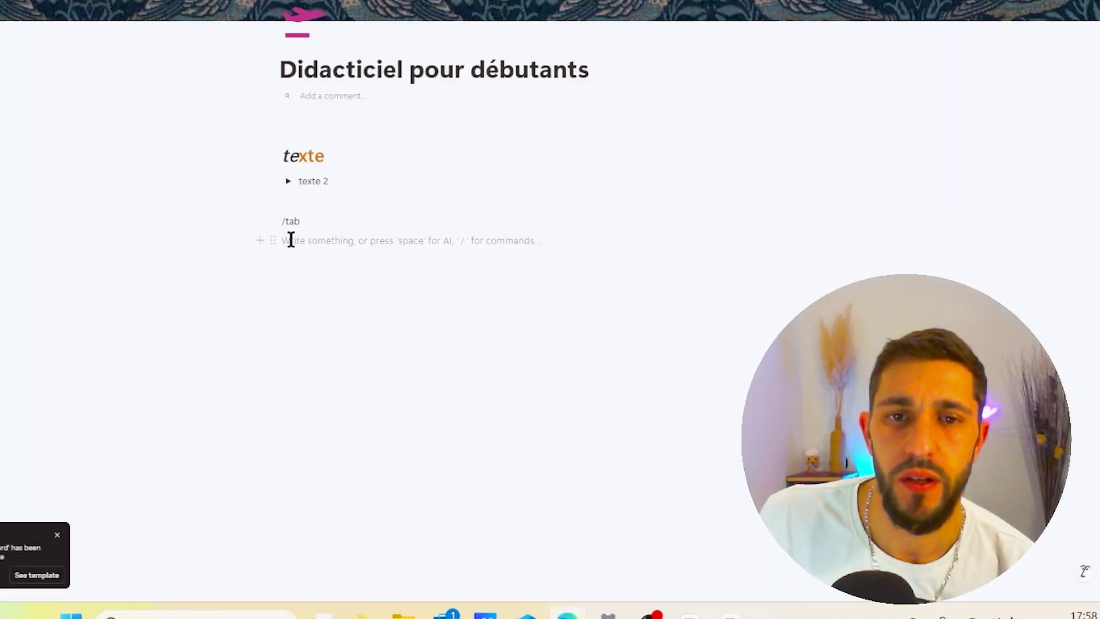
left_click_drag(433, 295, 451, 283)
key("BackSpace")
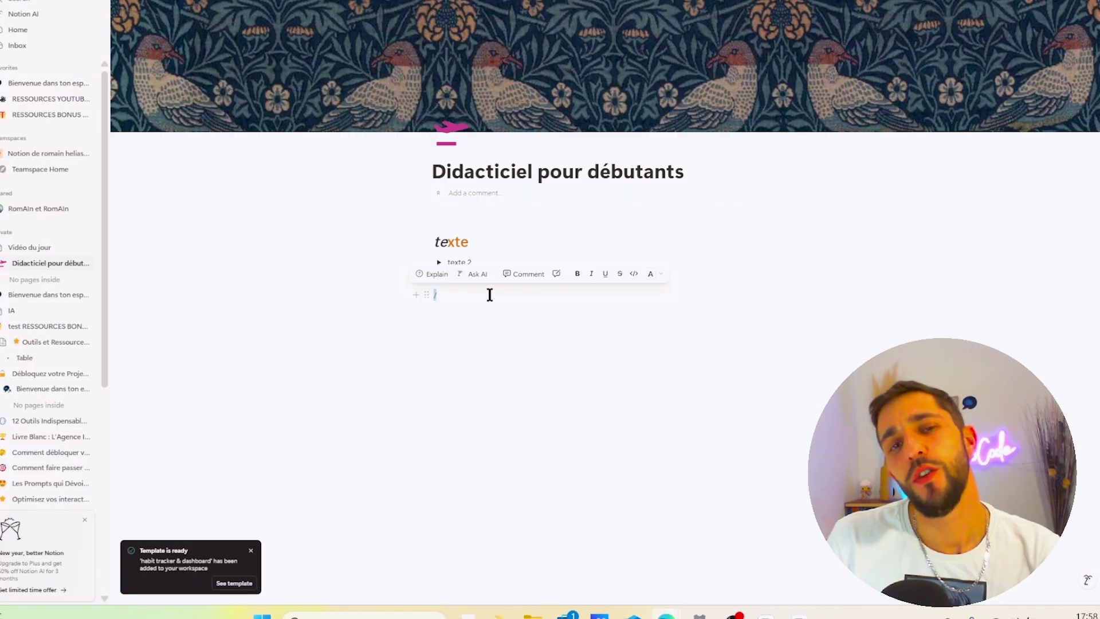
Step: Clear the leftover slash below the "texte 2" toggle and insert a link to the page "Bienvenue dans ton espace de ressources"
left_click(465, 303)
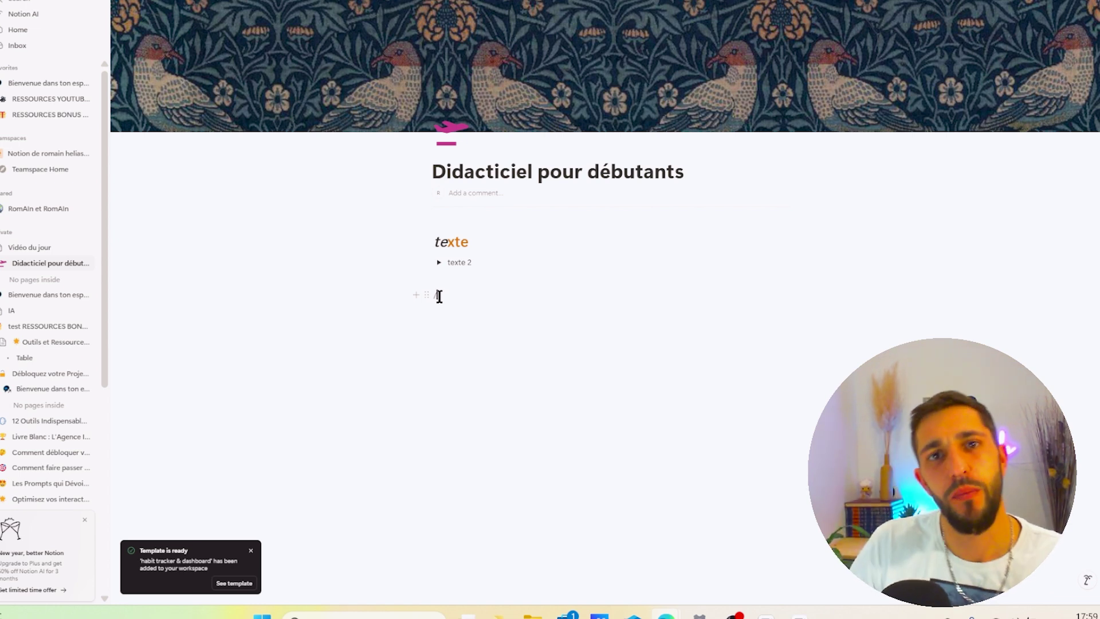
scroll(47, 305, "down", 5)
scroll(48, 338, "up", 5)
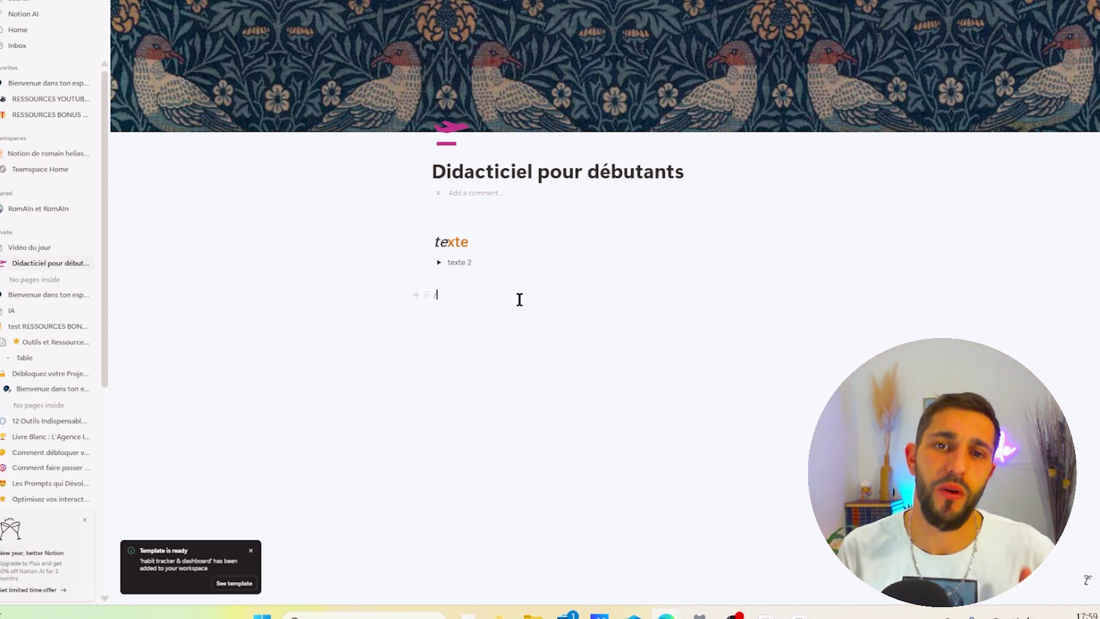
key("BackSpace")
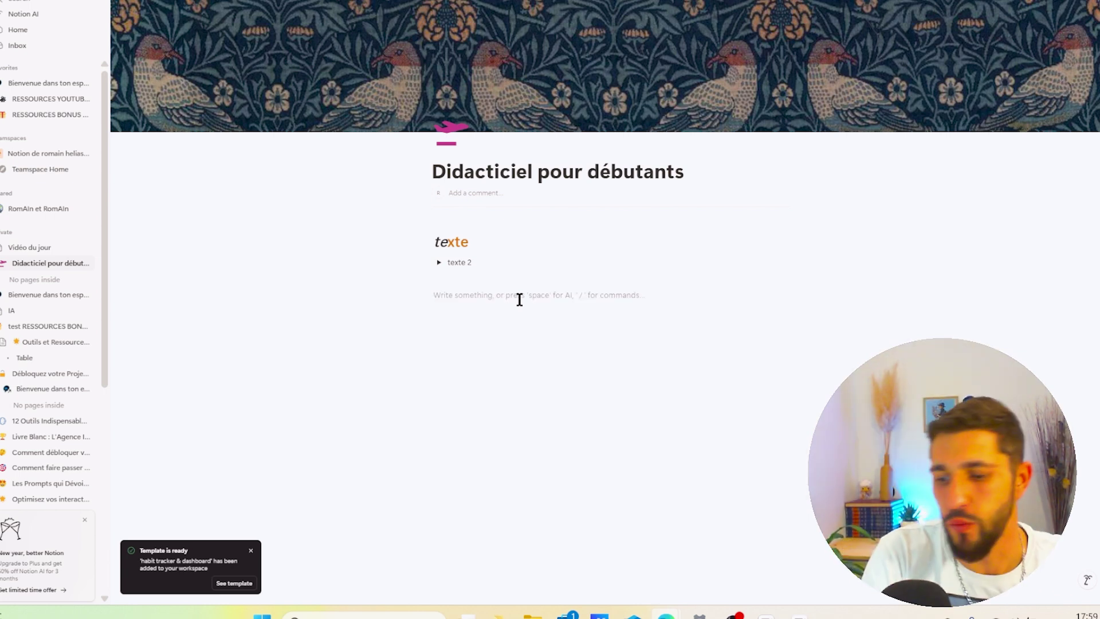
type("/link")
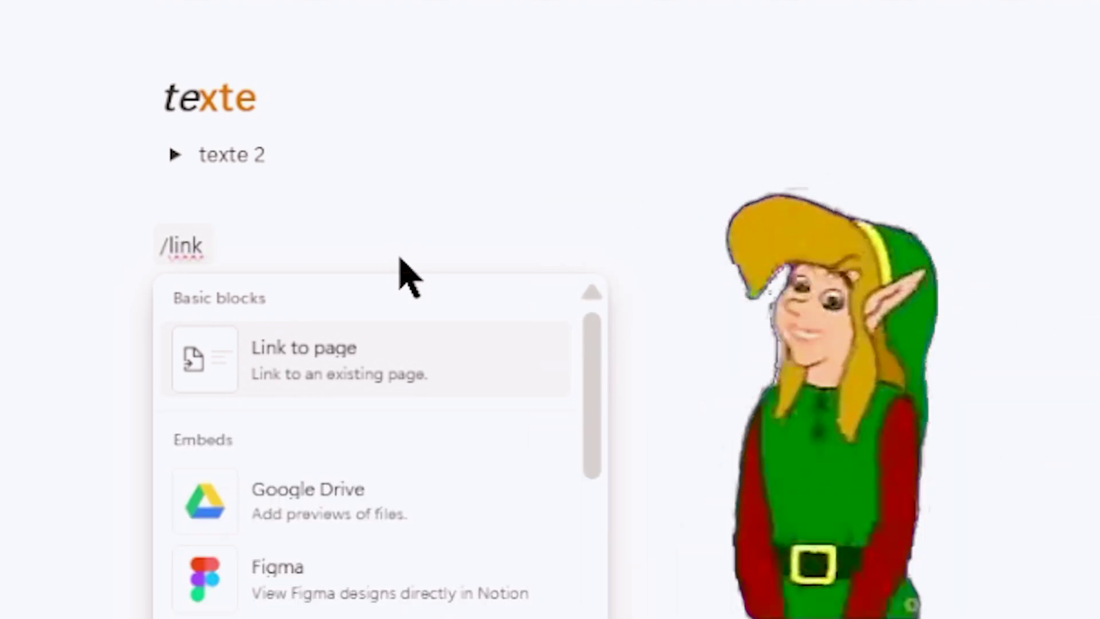
left_click(375, 367)
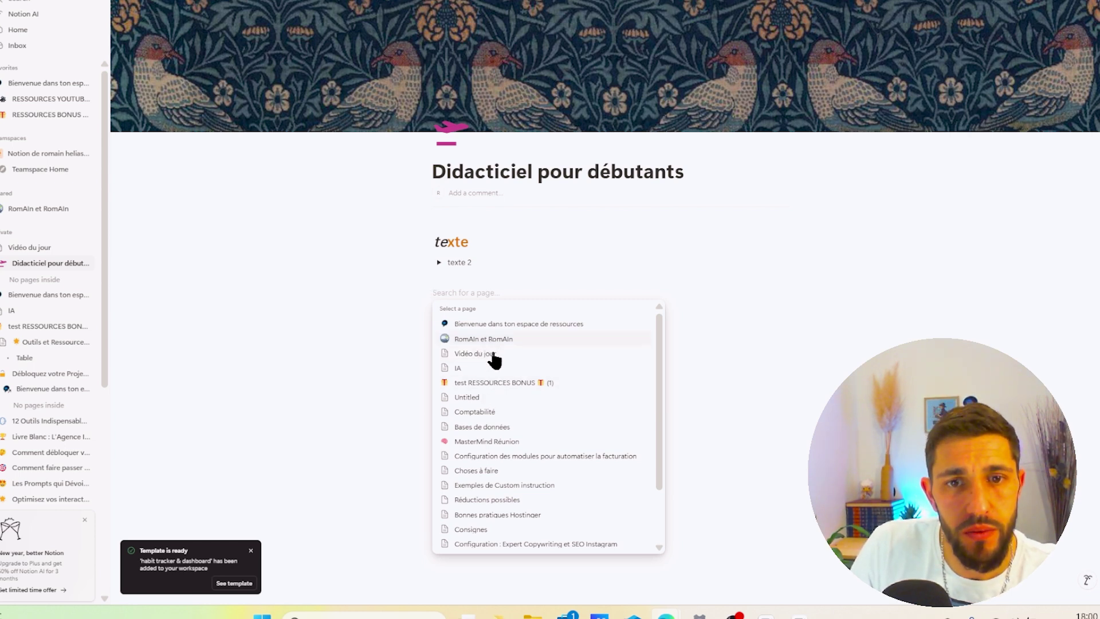
left_click(507, 323)
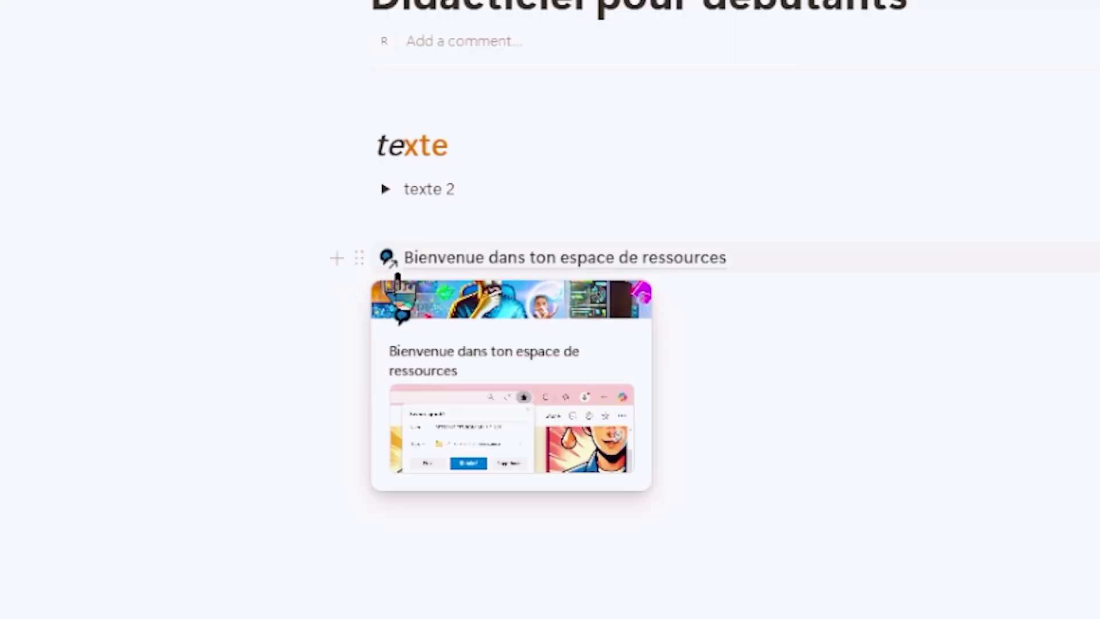
mouse_move(390, 271)
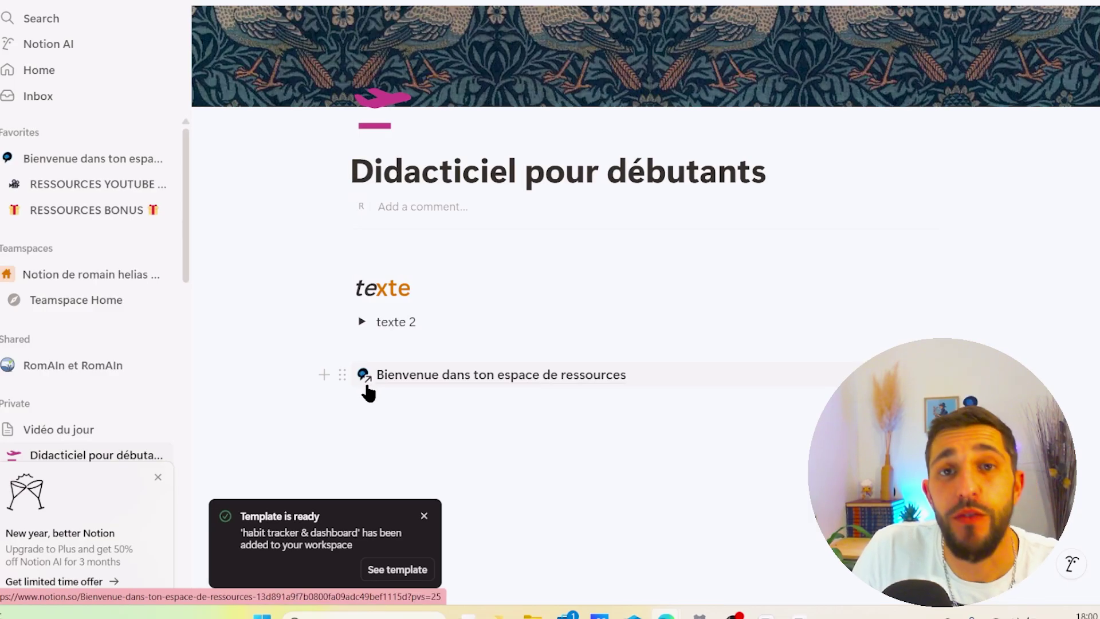
mouse_move(371, 383)
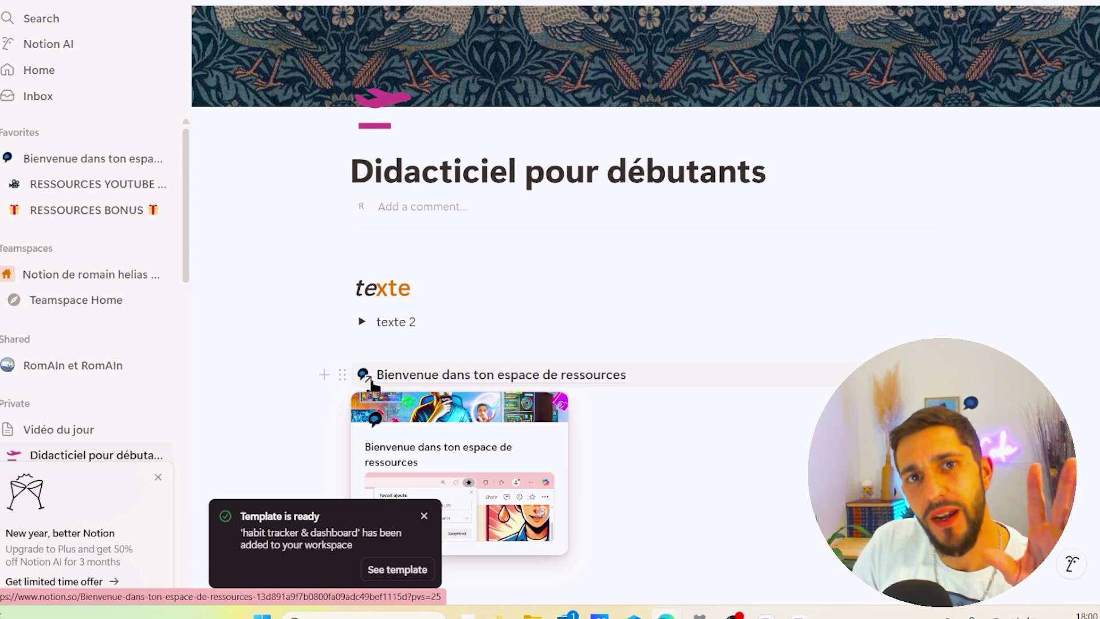
Step: Delete the page link below the toggle and recreate it there from the favourite page "Bienvenue dans ton espace de ressources"
left_click(340, 376)
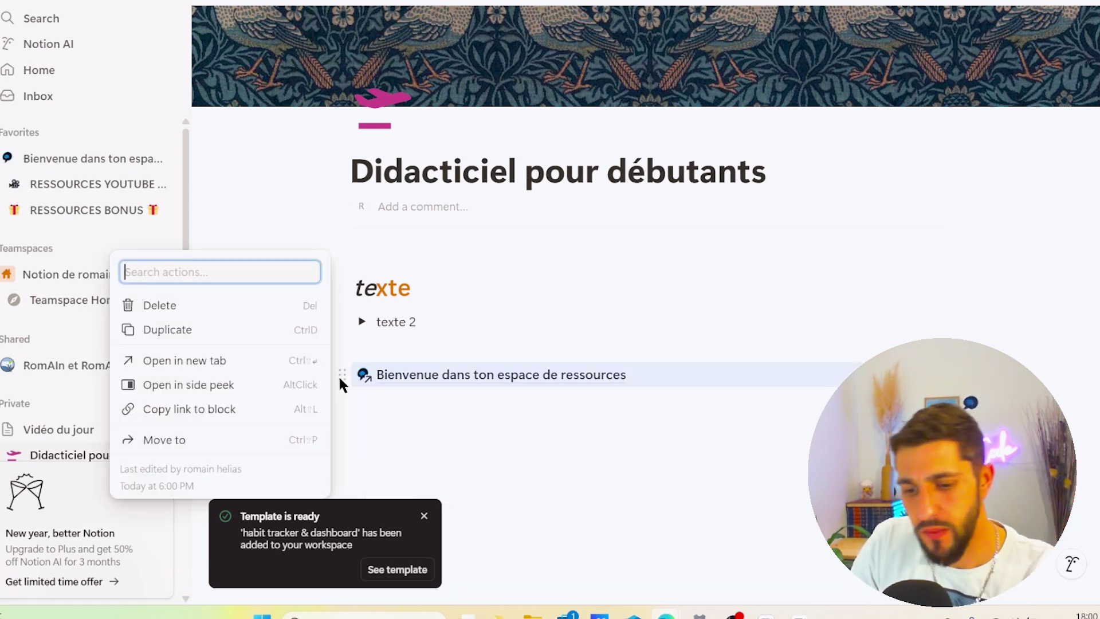
key("Delete")
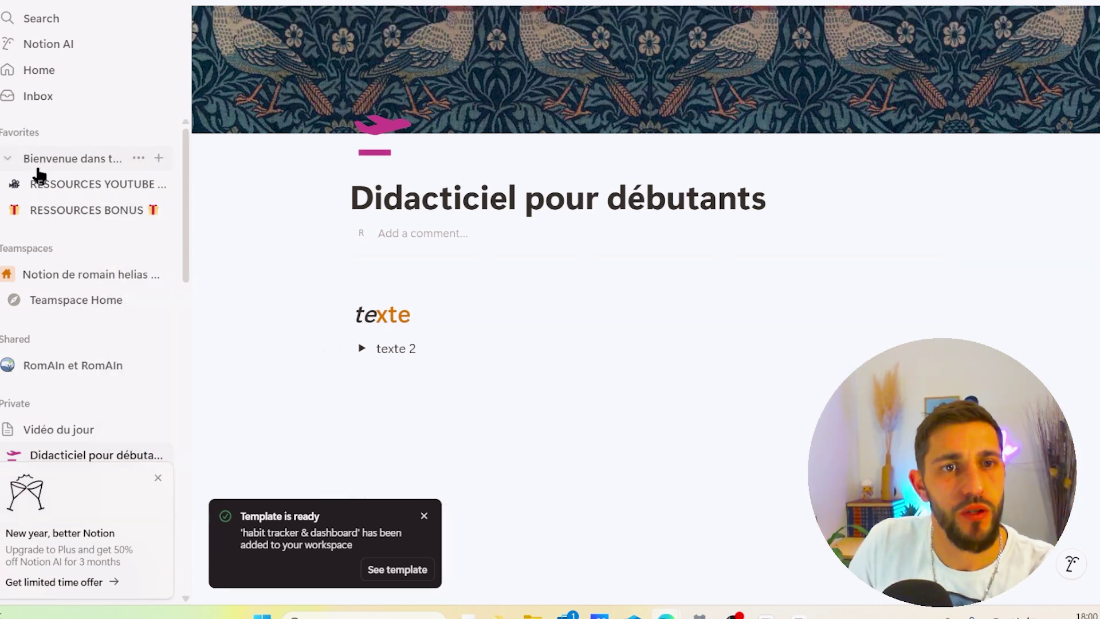
left_click(398, 387)
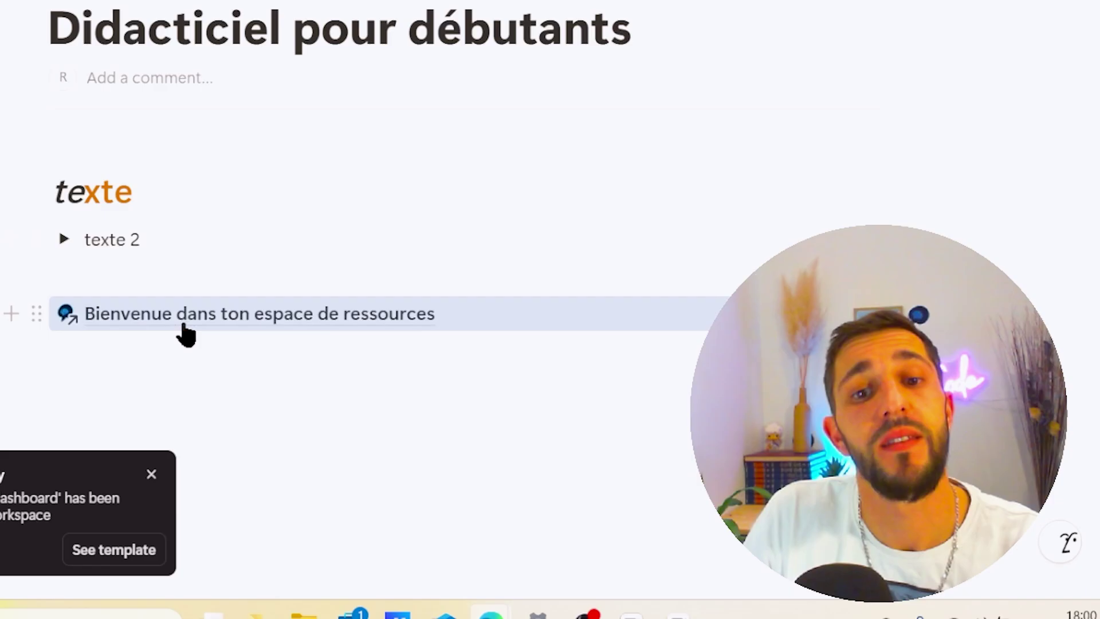
mouse_move(204, 319)
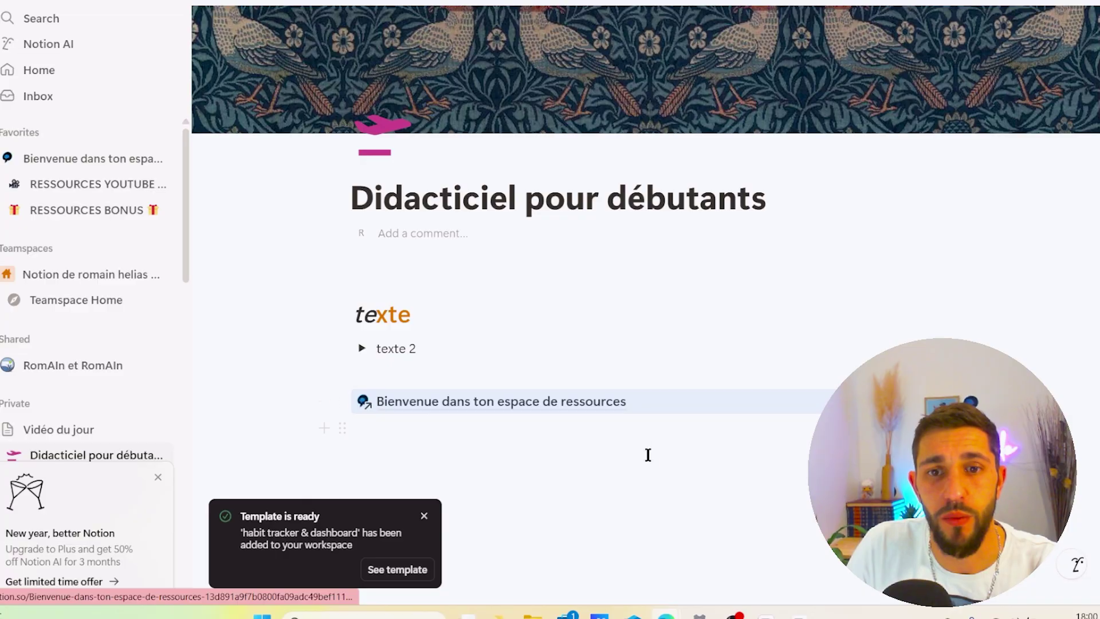
left_click(465, 388)
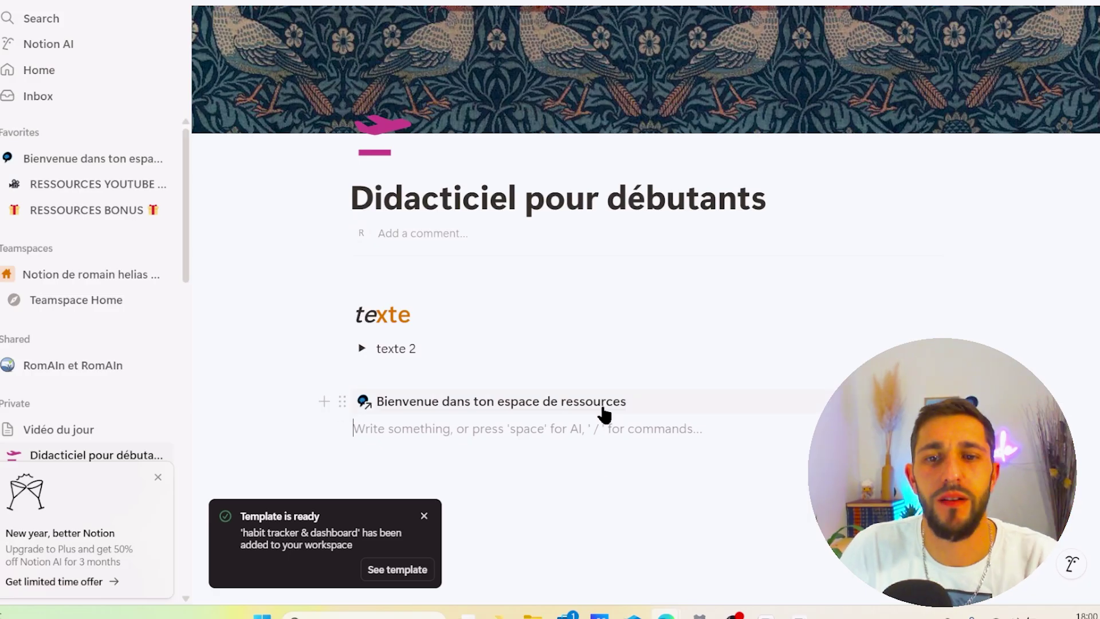
Step: Insert a callout block on the empty line below the two "texte 2" toggles
mouse_move(467, 343)
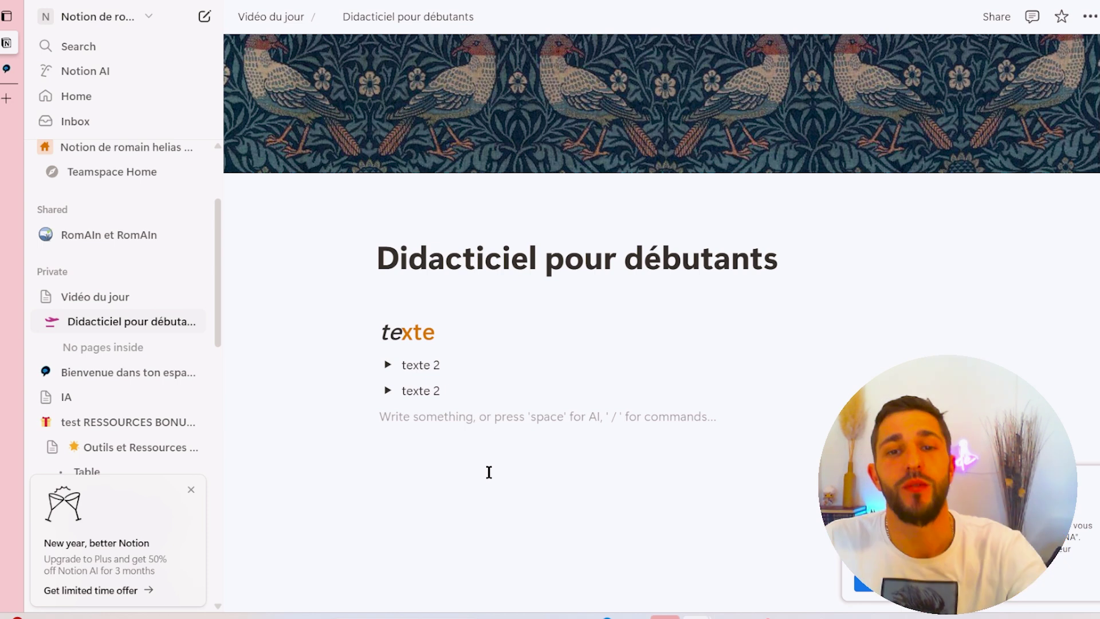
type("/call")
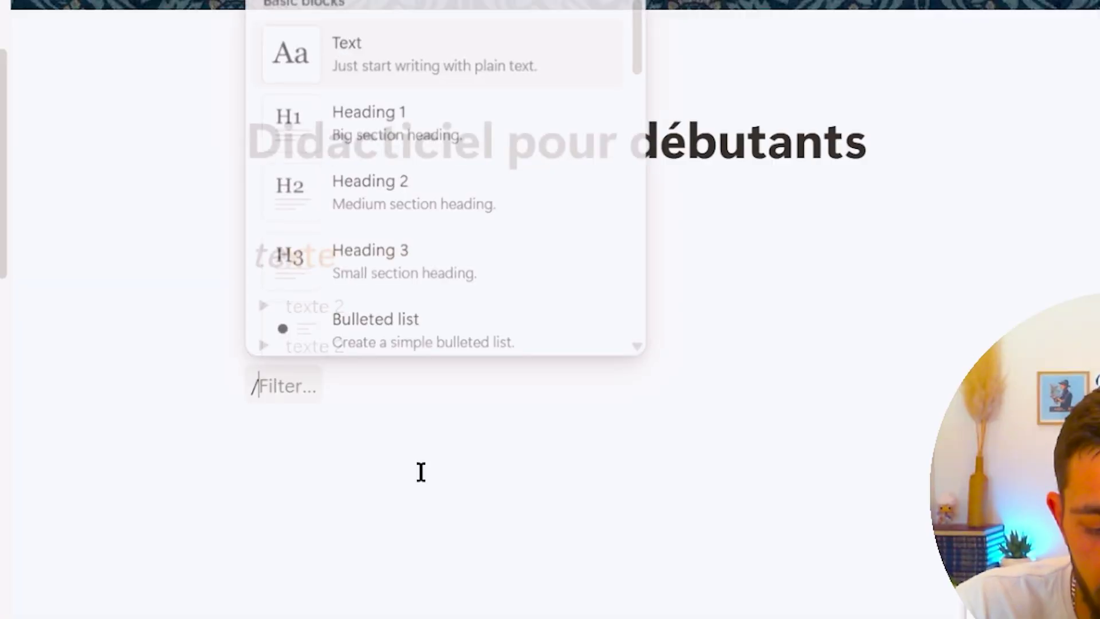
left_click(463, 312)
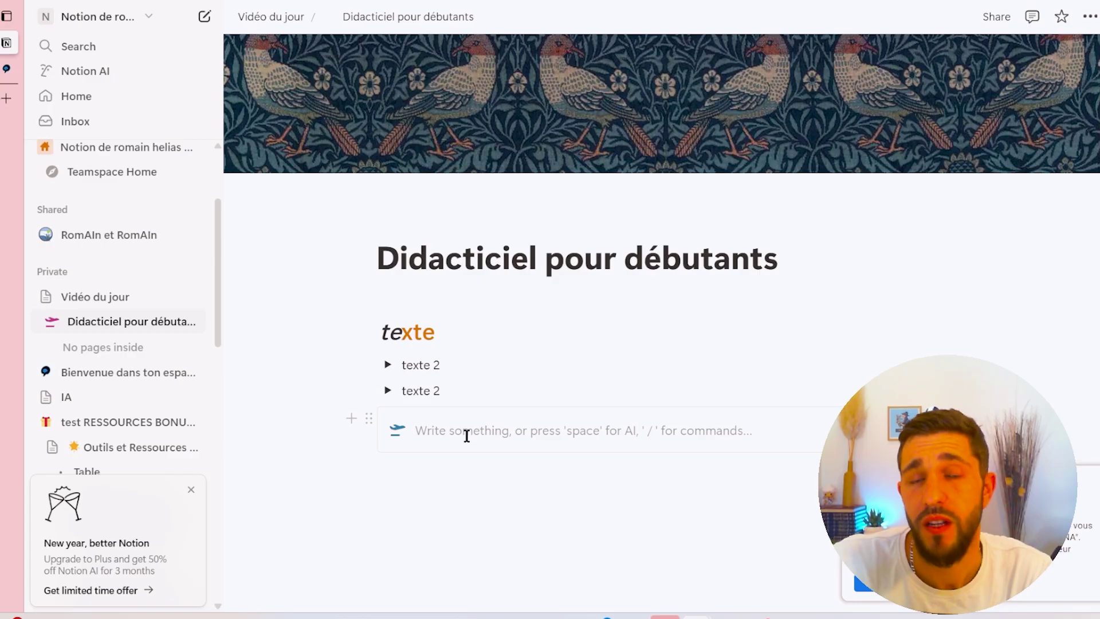
Step: Move both "texte 2" toggles into the callout and enter "jdtyjtyjtyjtyjtj" as the callout's text
left_click_drag(371, 389, 453, 434)
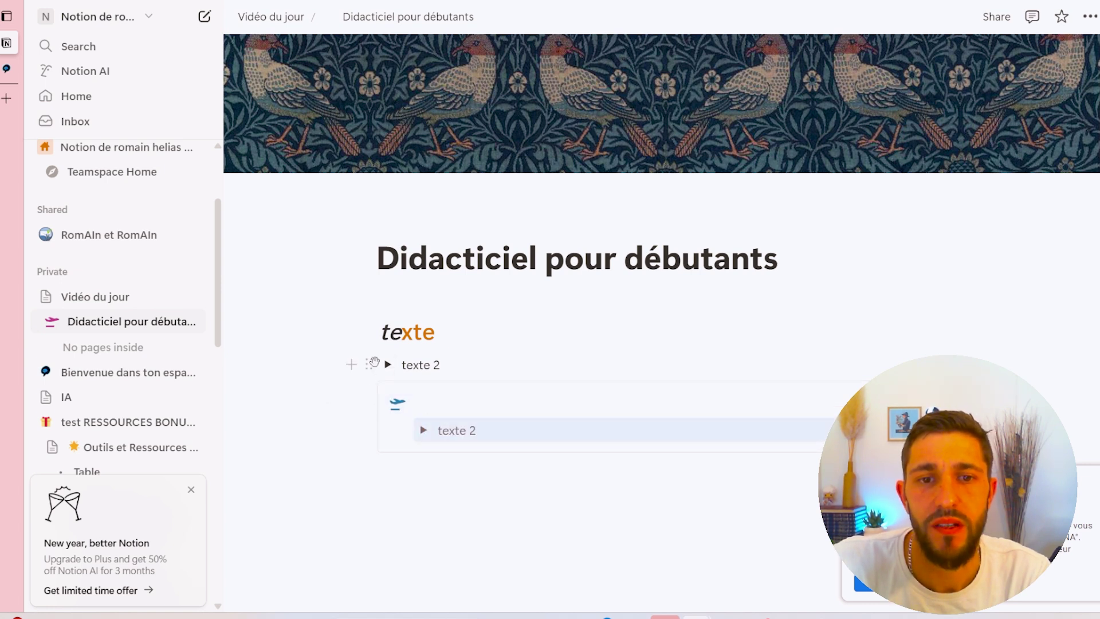
left_click_drag(372, 363, 454, 407)
left_click(465, 376)
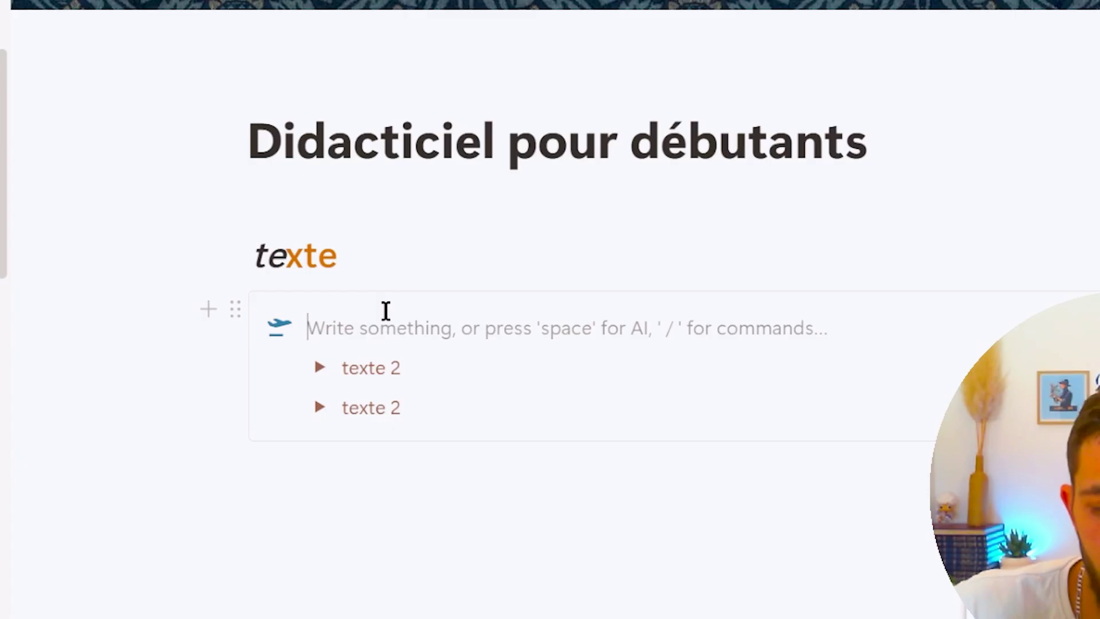
type("jdtyjtyjtyjtyjtj")
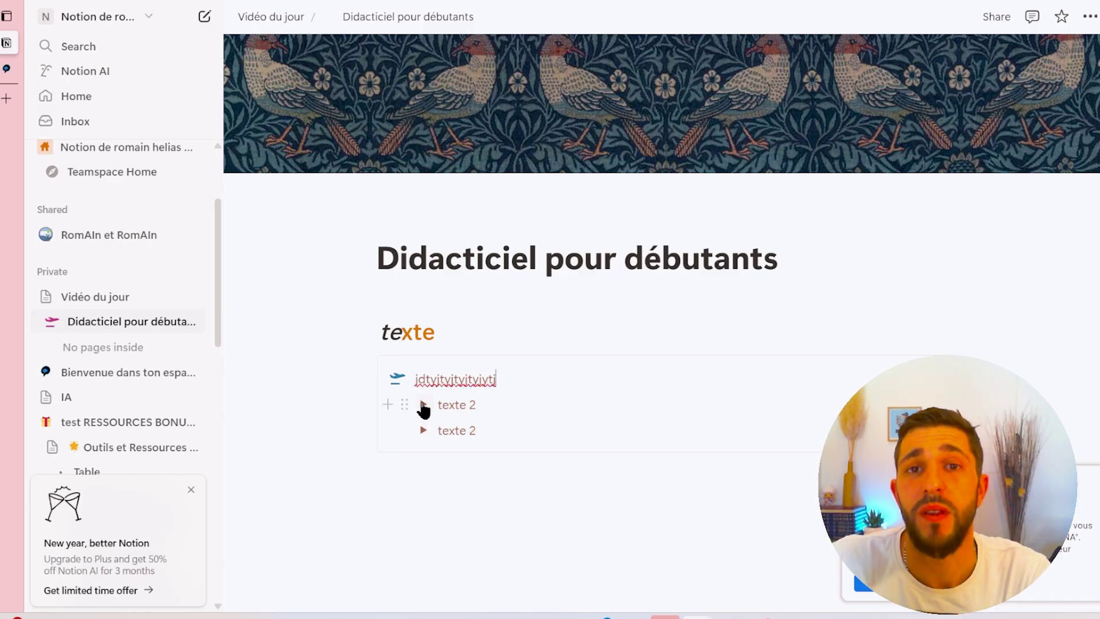
left_click(425, 433)
left_click(424, 433)
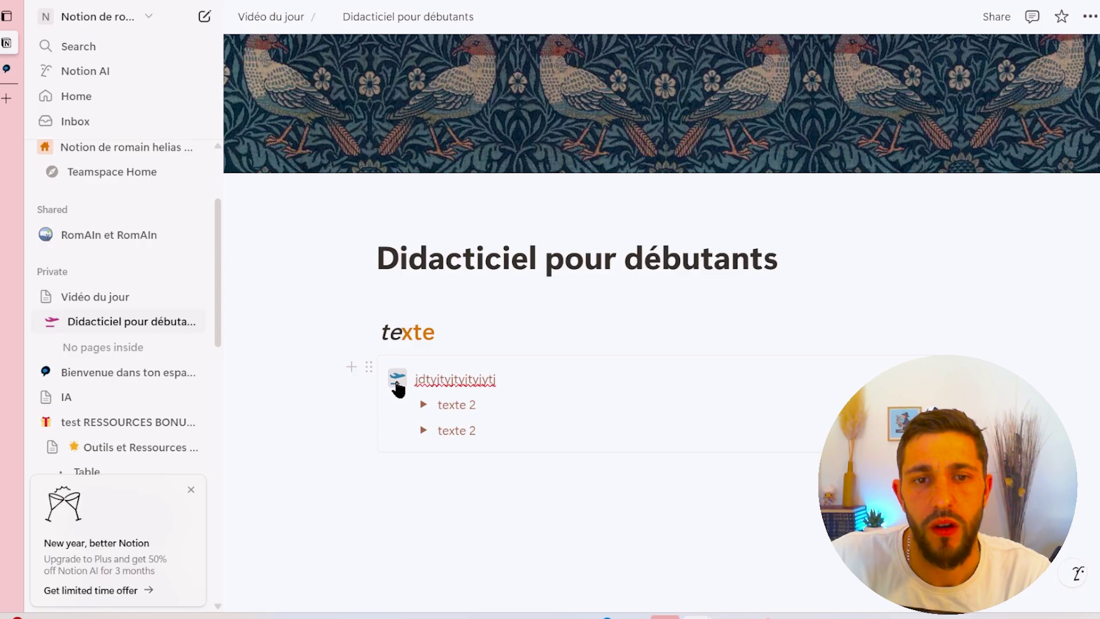
Step: Browse the icon colours, emoji and image upload options for the callout, and set its icon to the red siren emoji
left_click(398, 383)
left_click(360, 266)
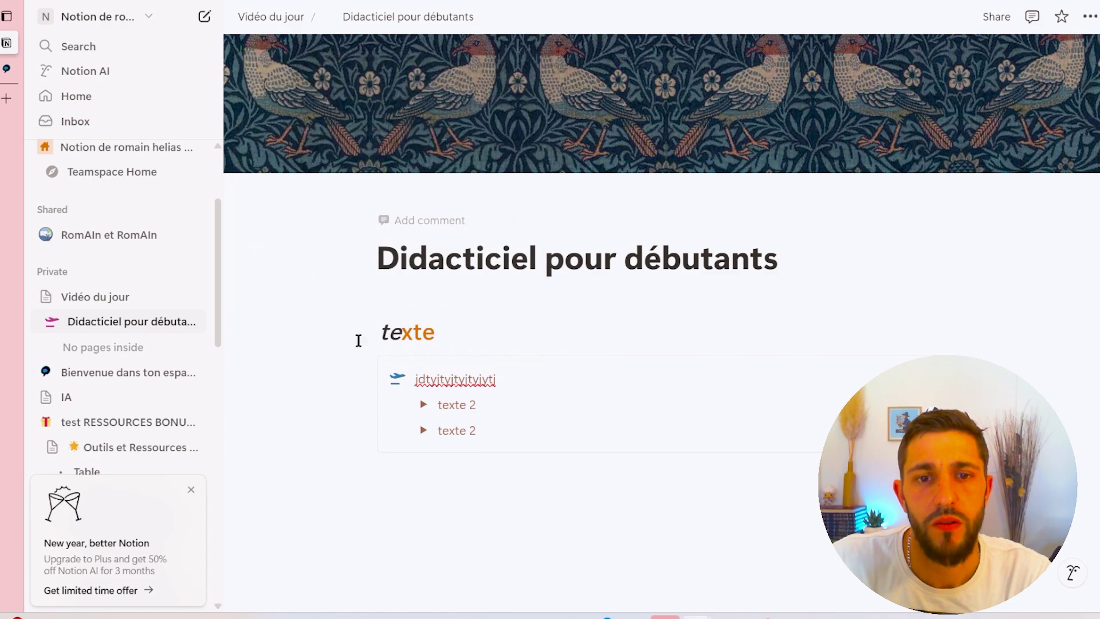
left_click(397, 385)
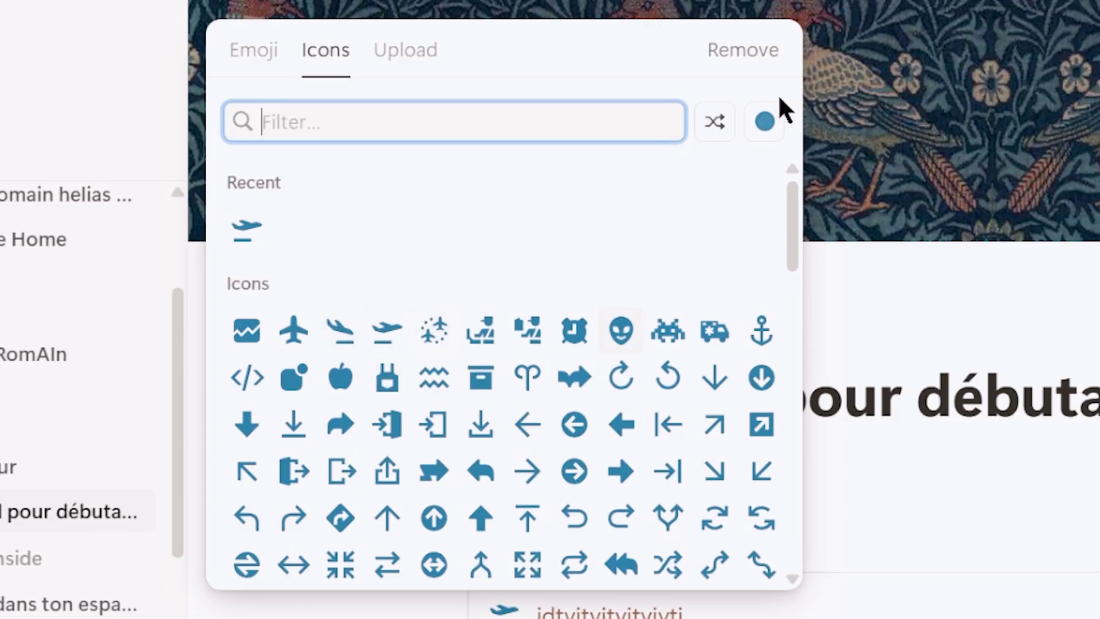
left_click(765, 122)
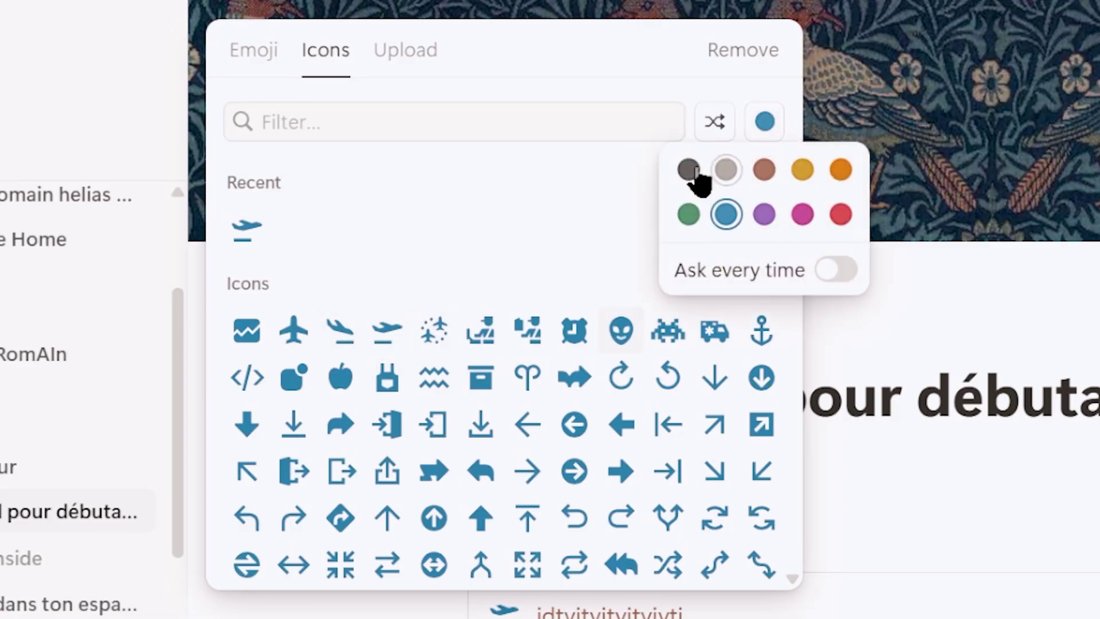
left_click(254, 49)
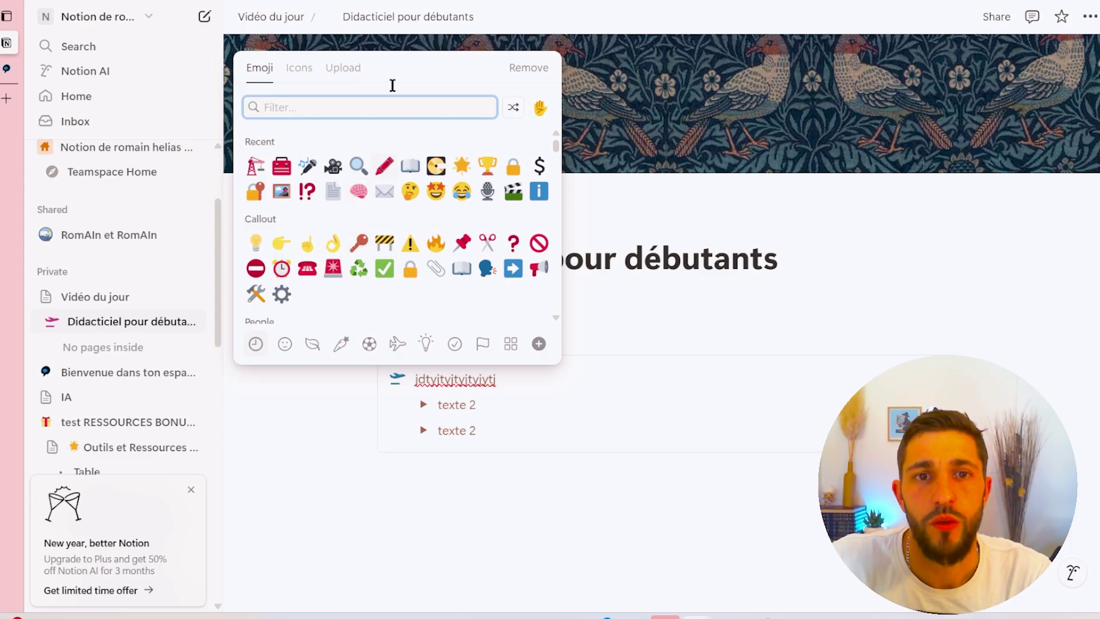
left_click(348, 71)
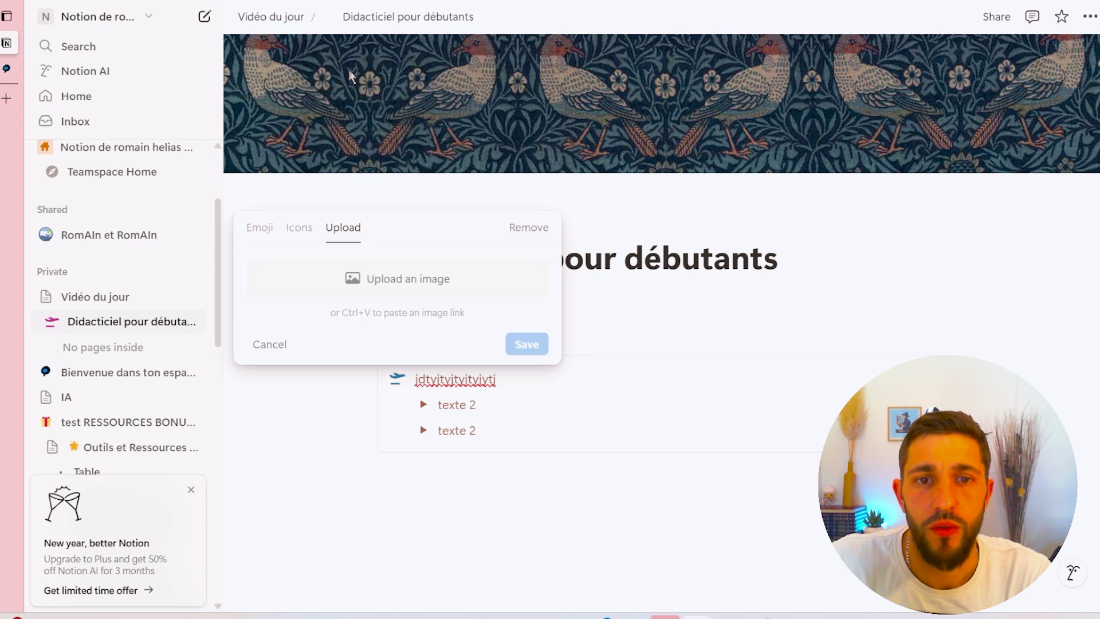
left_click(270, 229)
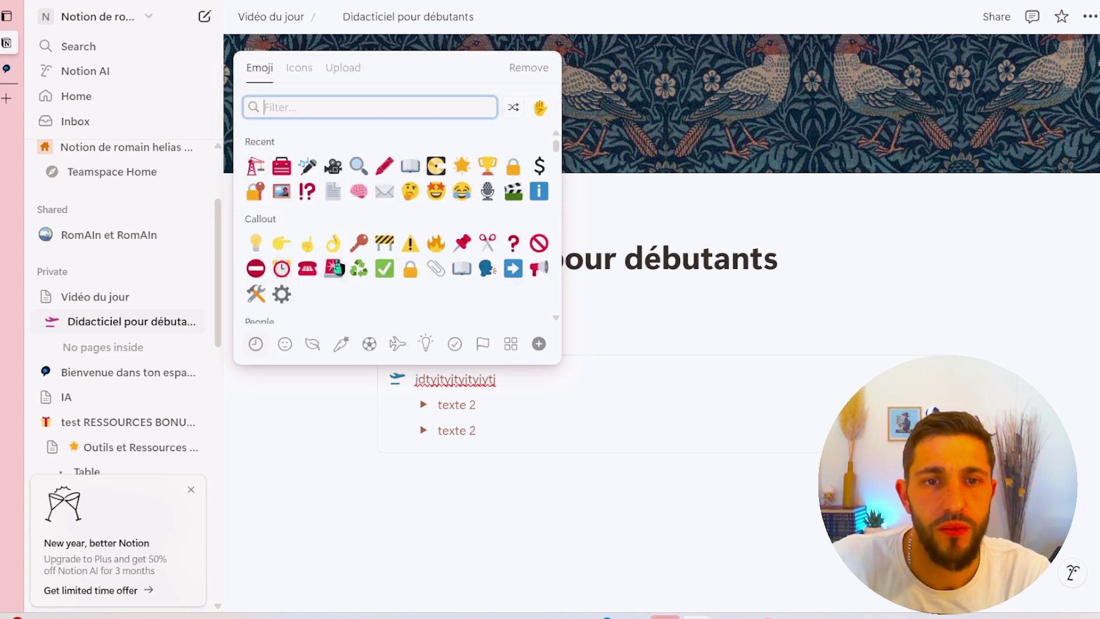
left_click(333, 268)
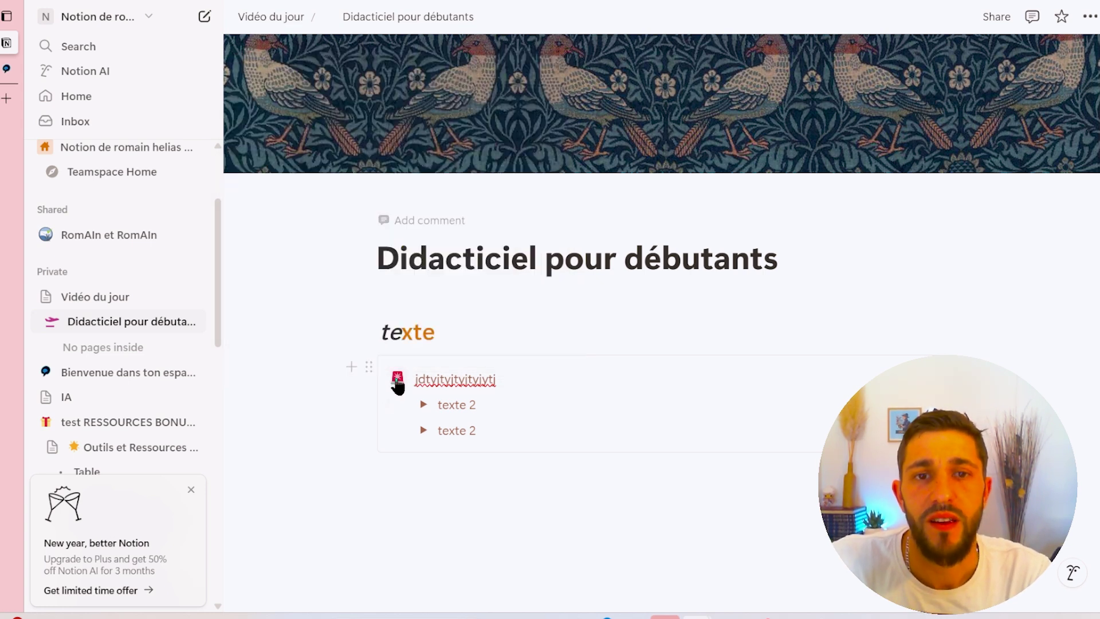
Step: Set the text color of the whole callout block to red
left_click(368, 365)
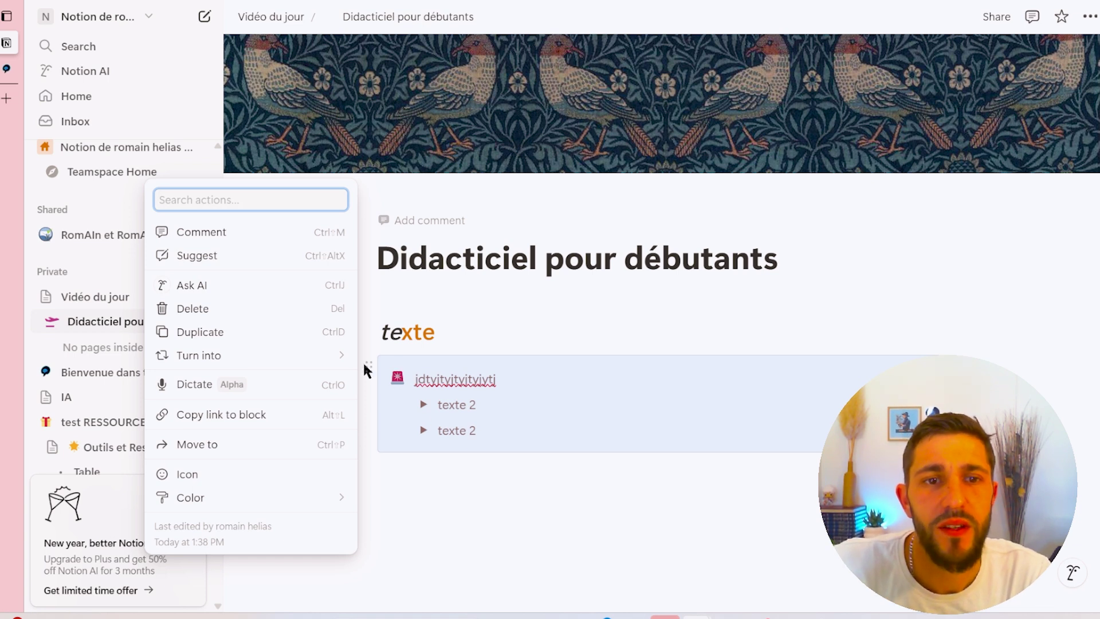
mouse_move(271, 354)
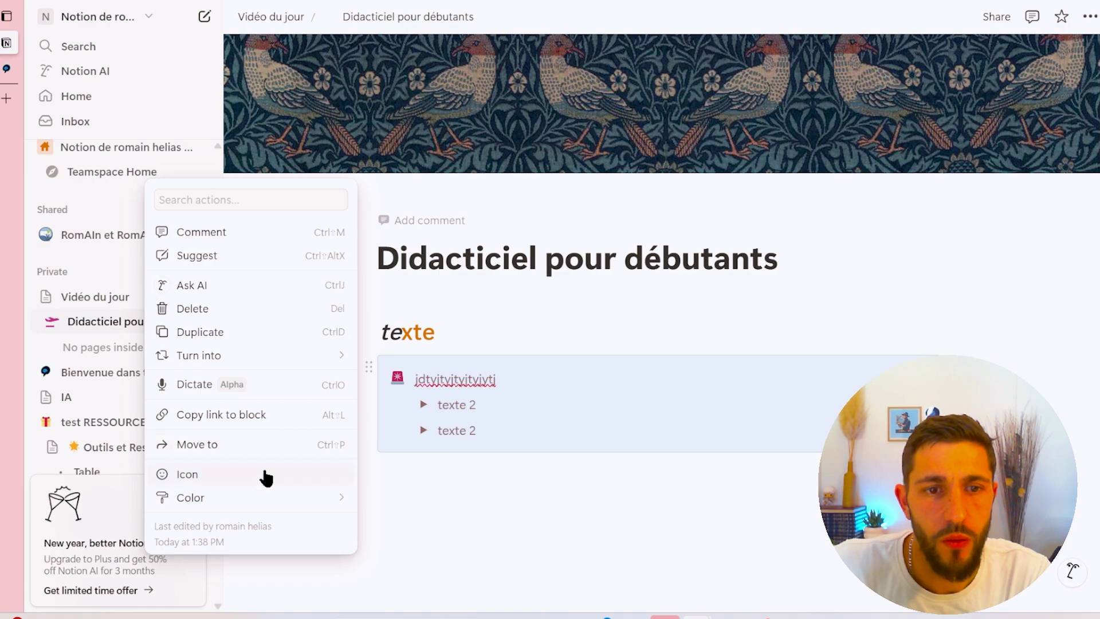
mouse_move(280, 500)
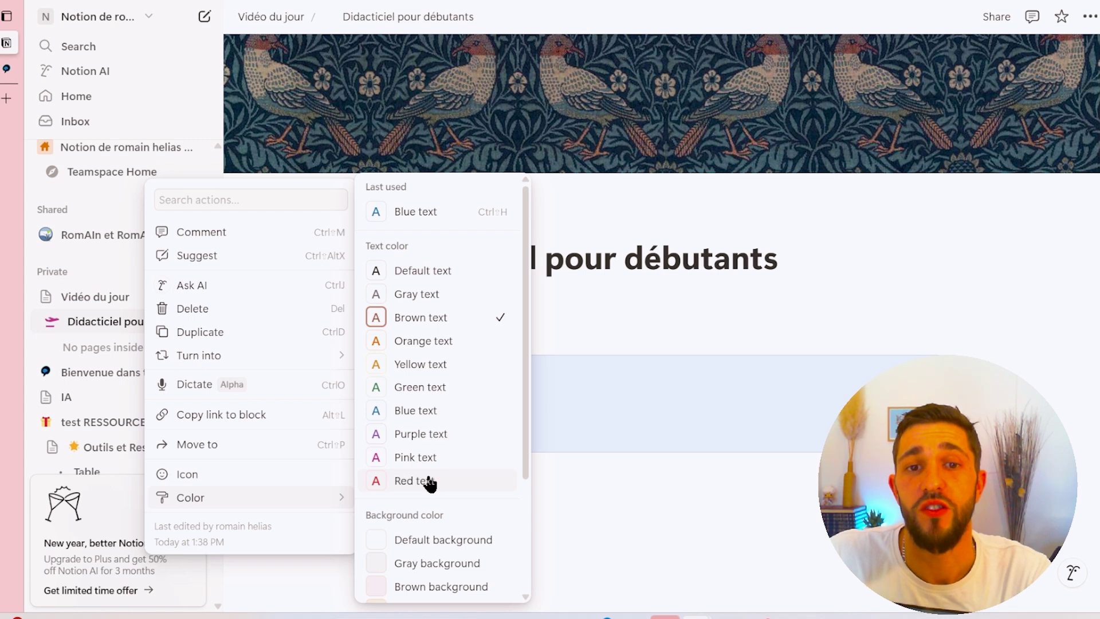
left_click(430, 483)
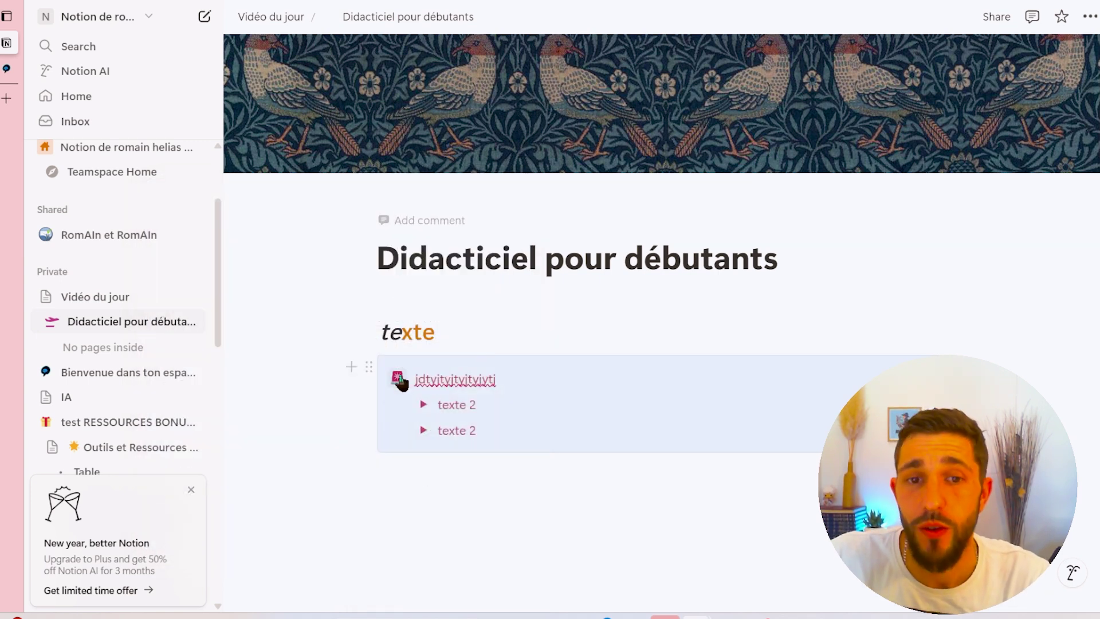
Step: Apply the blue background color to the callout block
left_click(369, 368)
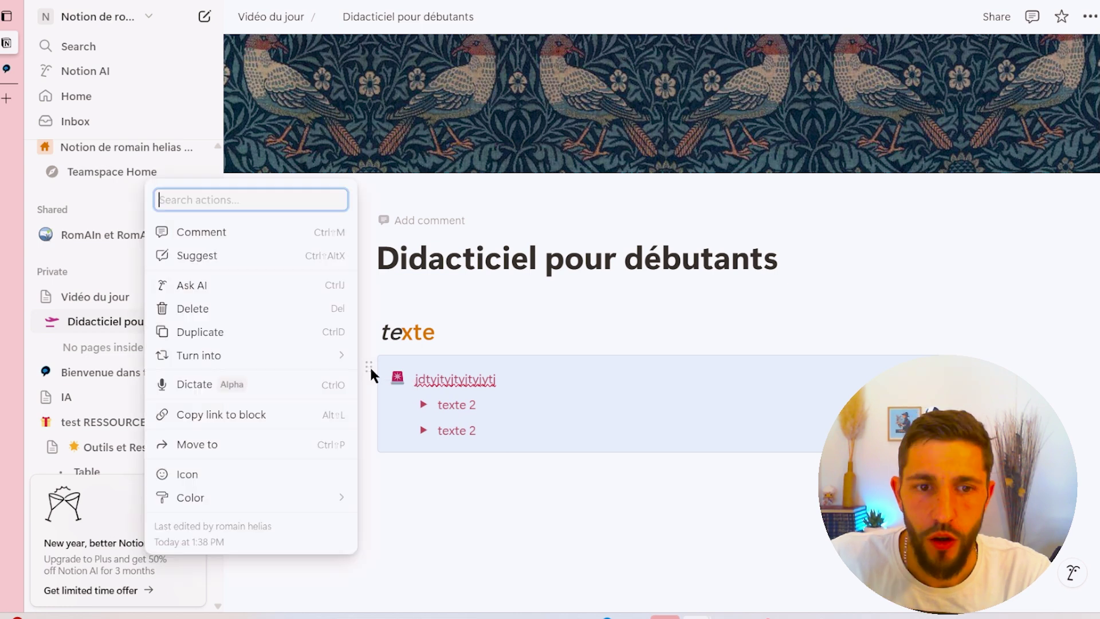
mouse_move(234, 497)
scroll(452, 478, "down", 3)
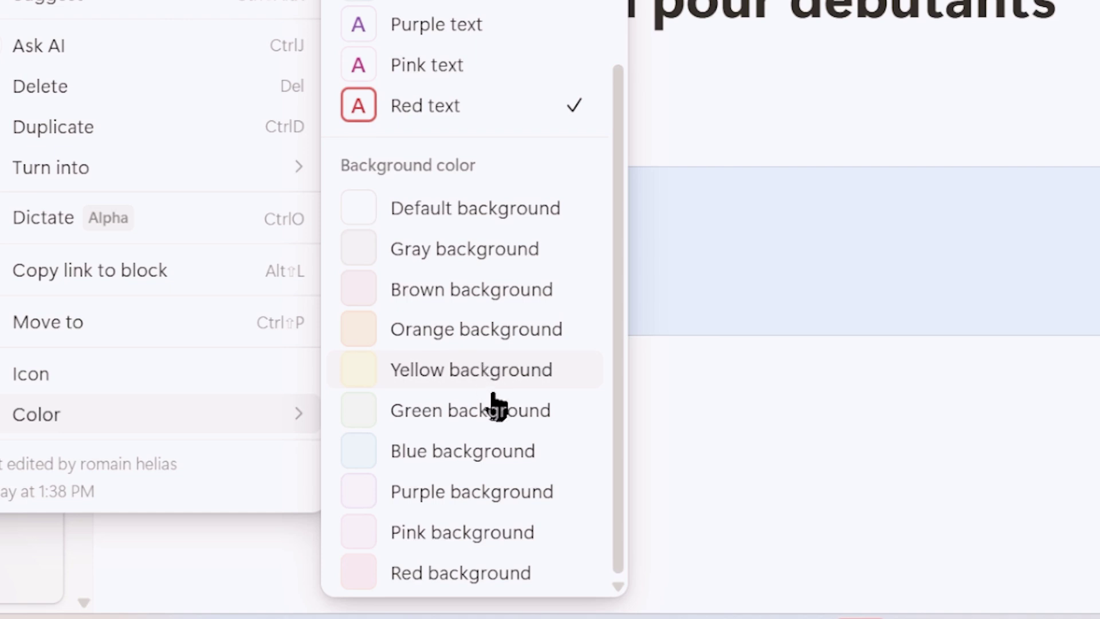
left_click(494, 453)
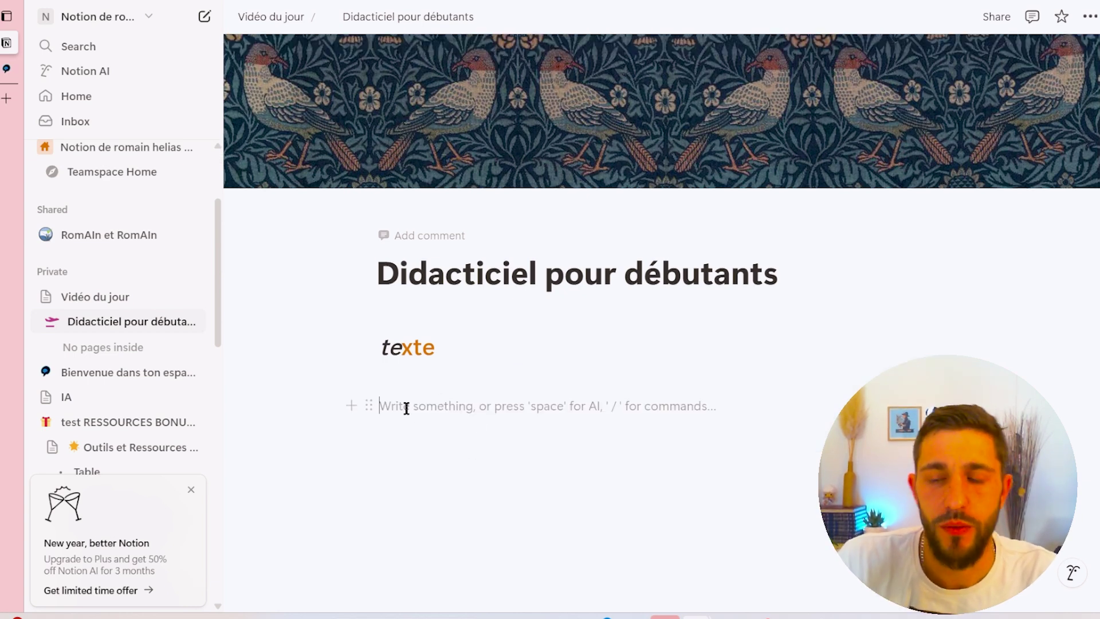
Step: Insert an empty synced block below the "texte" heading on the Didacticiel pour débutants page
type("/")
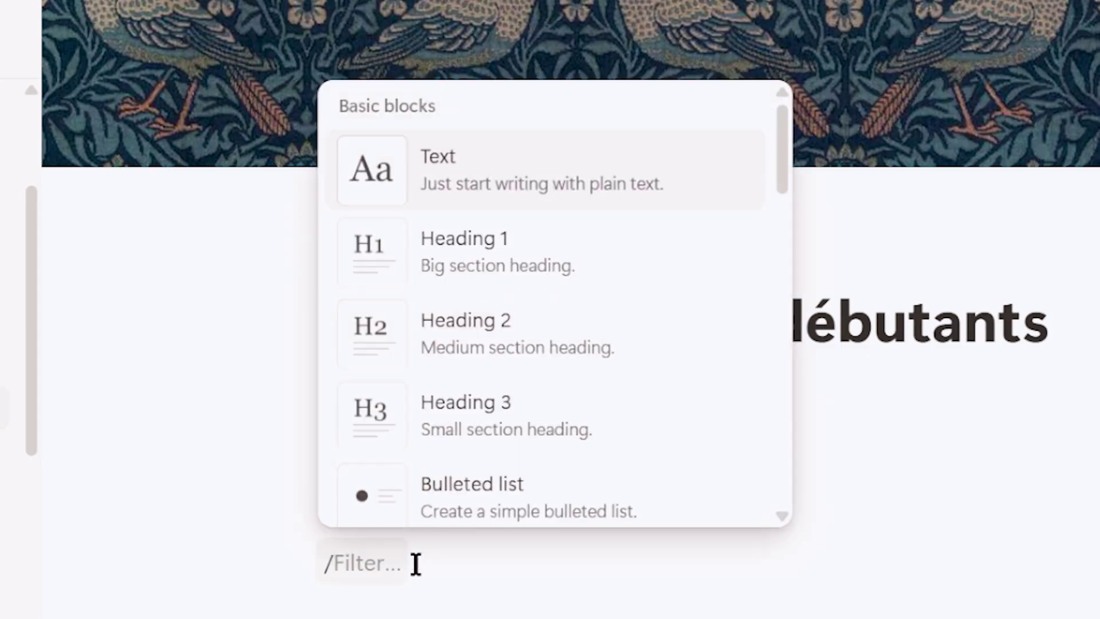
key("BackSpace")
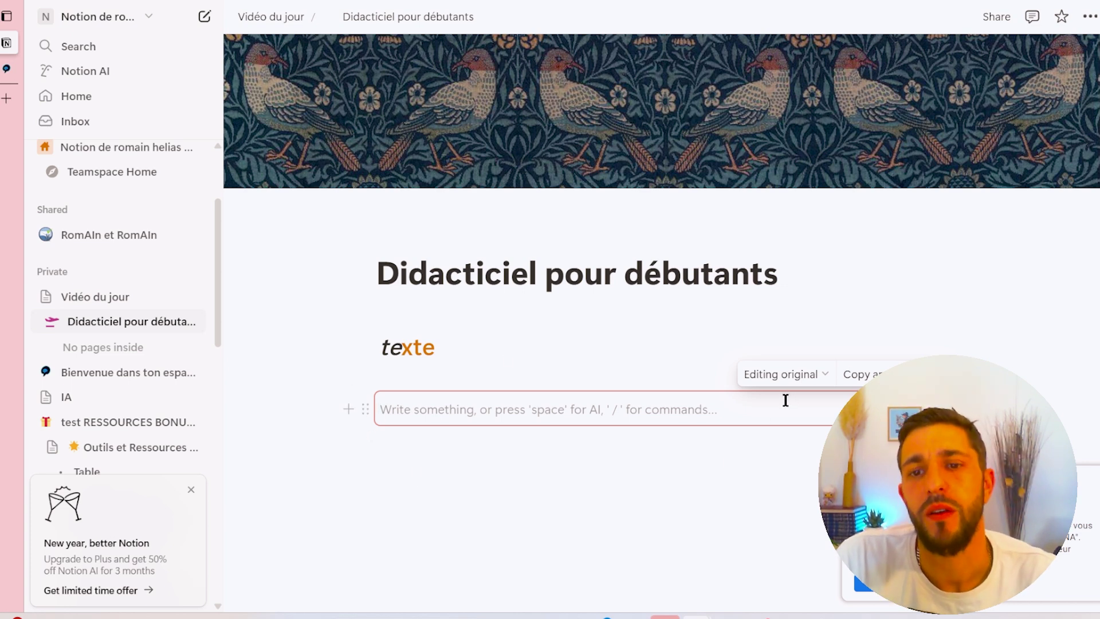
left_click(518, 380)
left_click(508, 410)
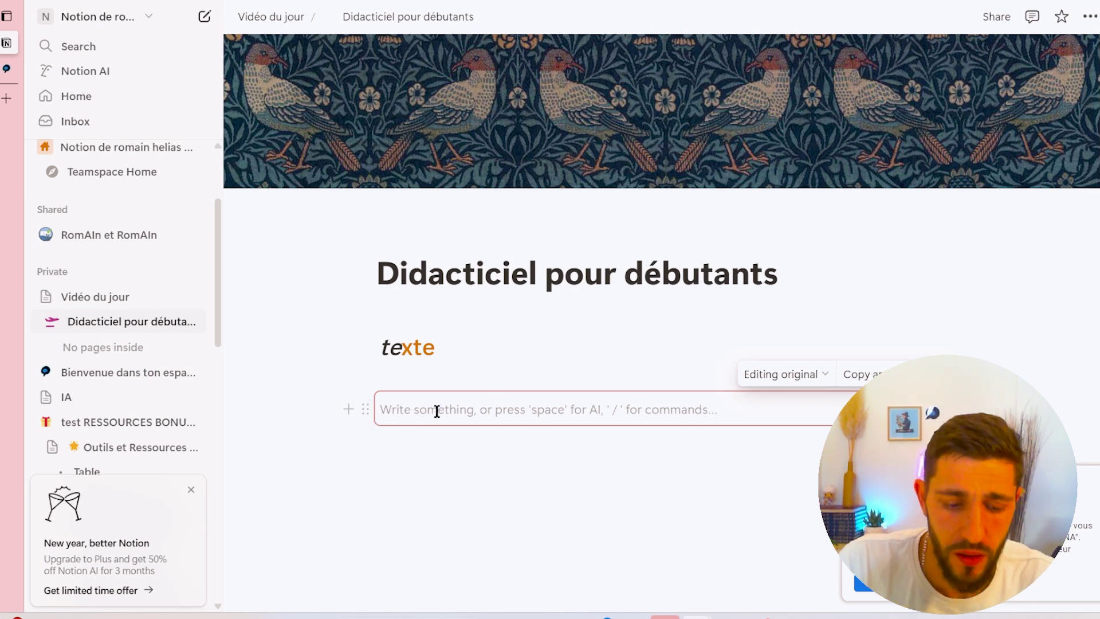
Step: Write "Arrête de lire ce que j'écris !" on its own line and move that line into the synced block
type("arrete de dire de")
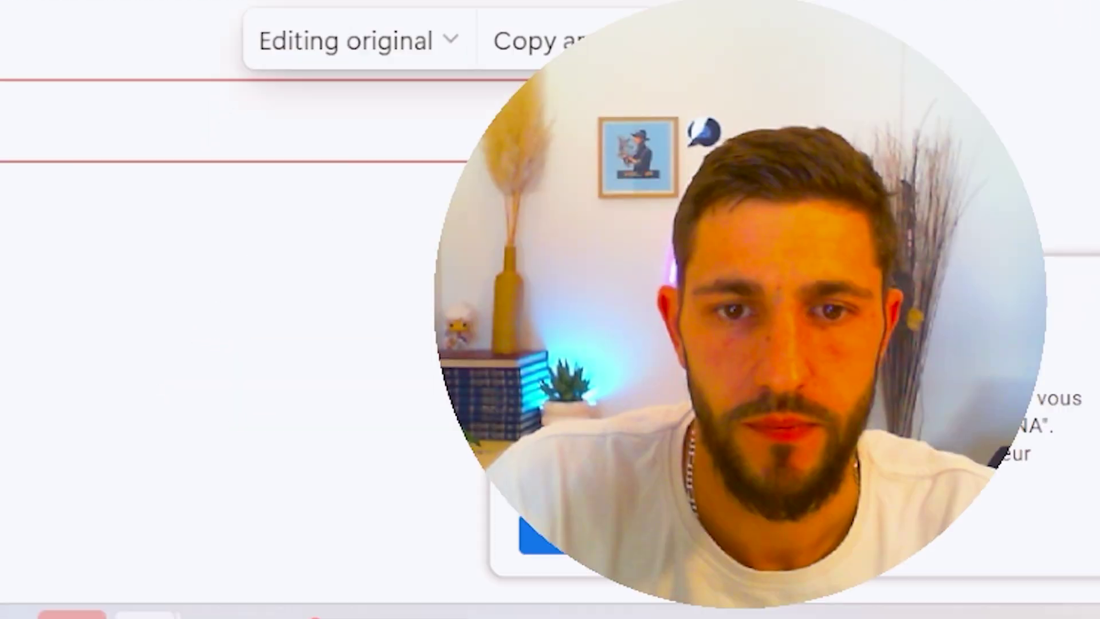
type(" que j'ecris")
left_click_drag(373, 352, 124, 352)
type("Arrêt e")
type("d")
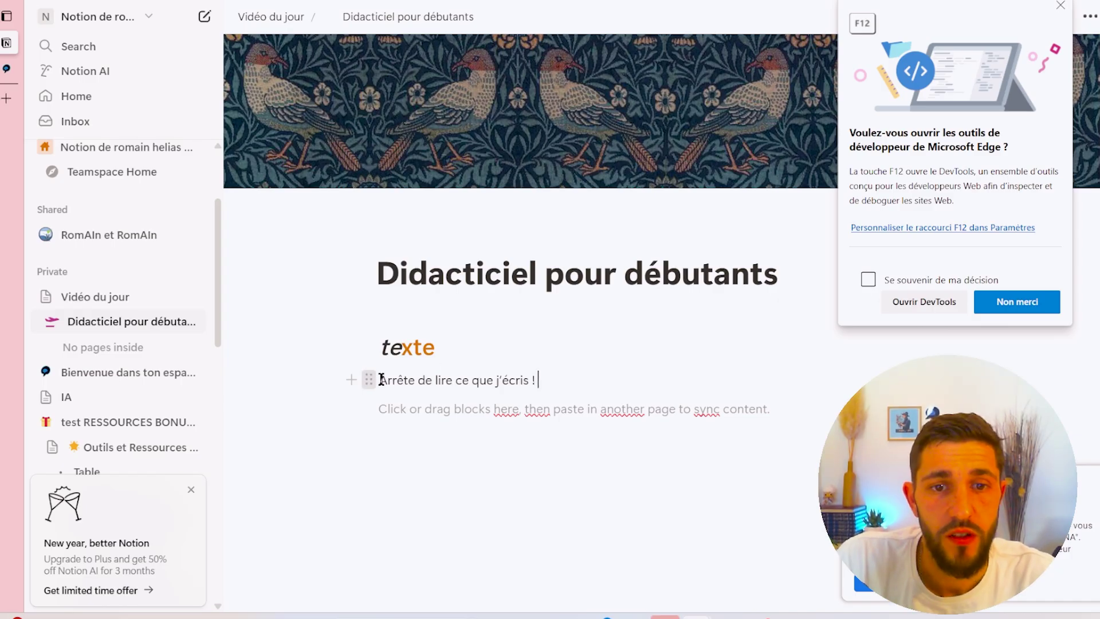
left_click_drag(370, 380, 418, 408)
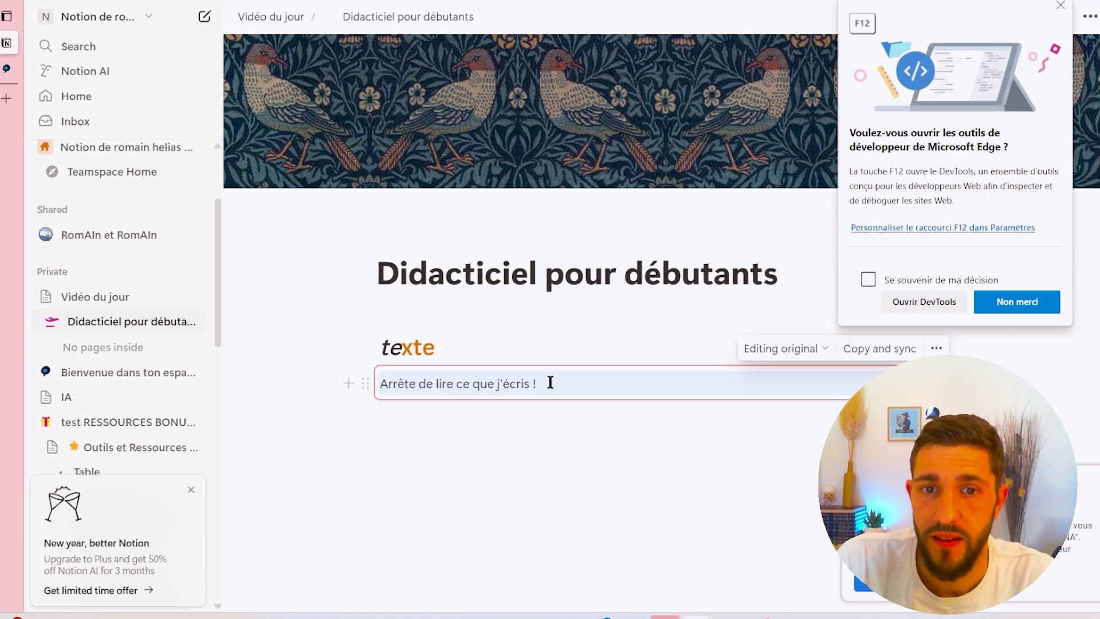
Step: Look over the available block actions for the line inside the synced block, without applying any
left_click(539, 381)
left_click(369, 382)
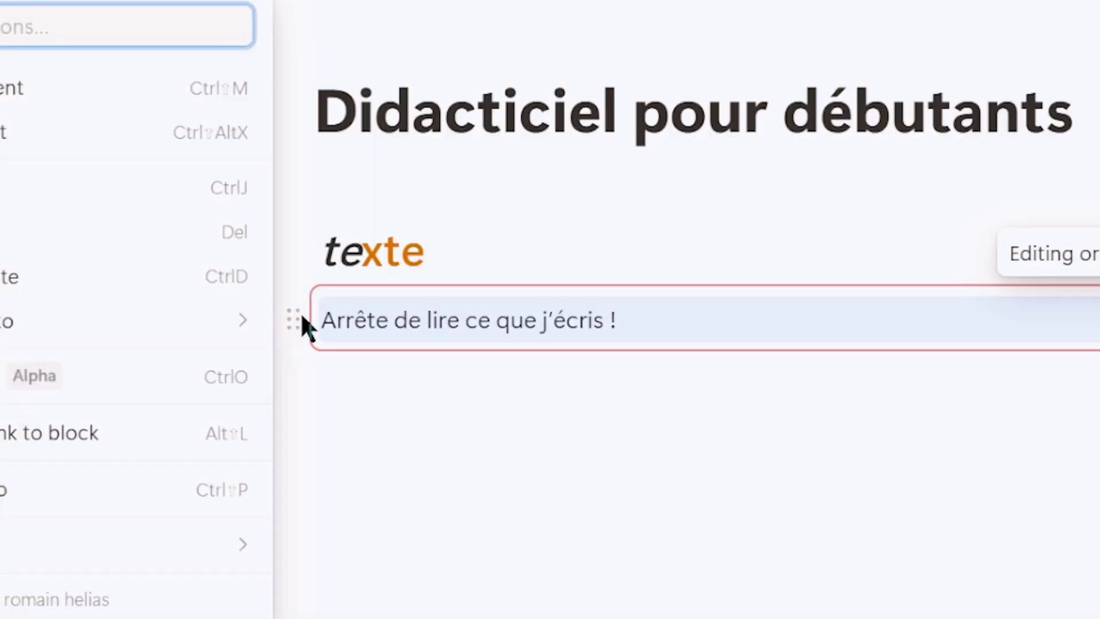
key("Escape")
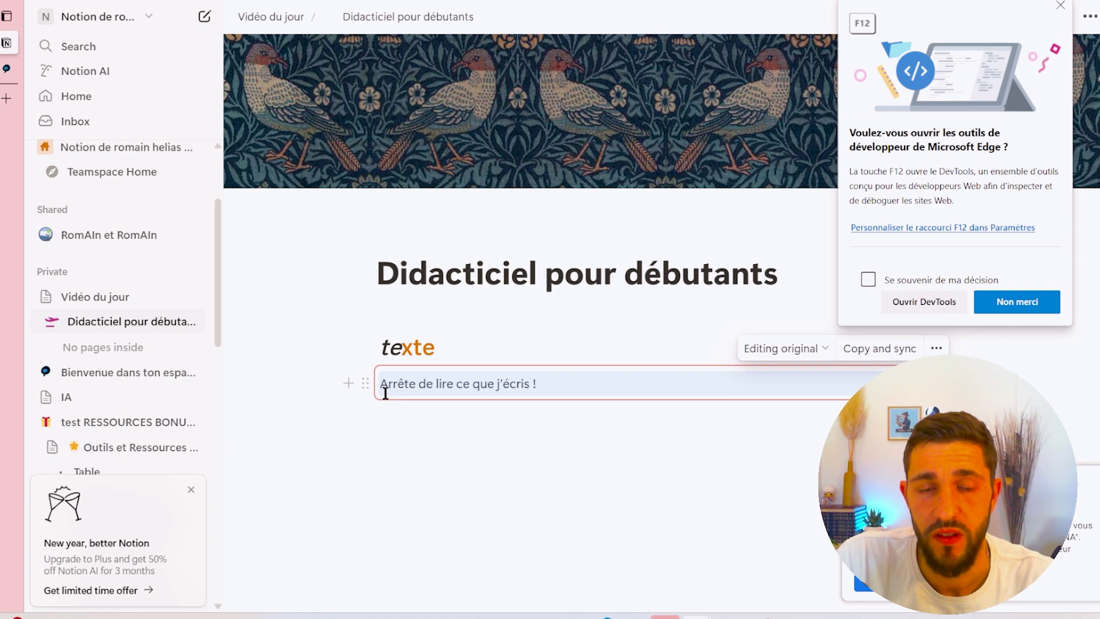
left_click(366, 383)
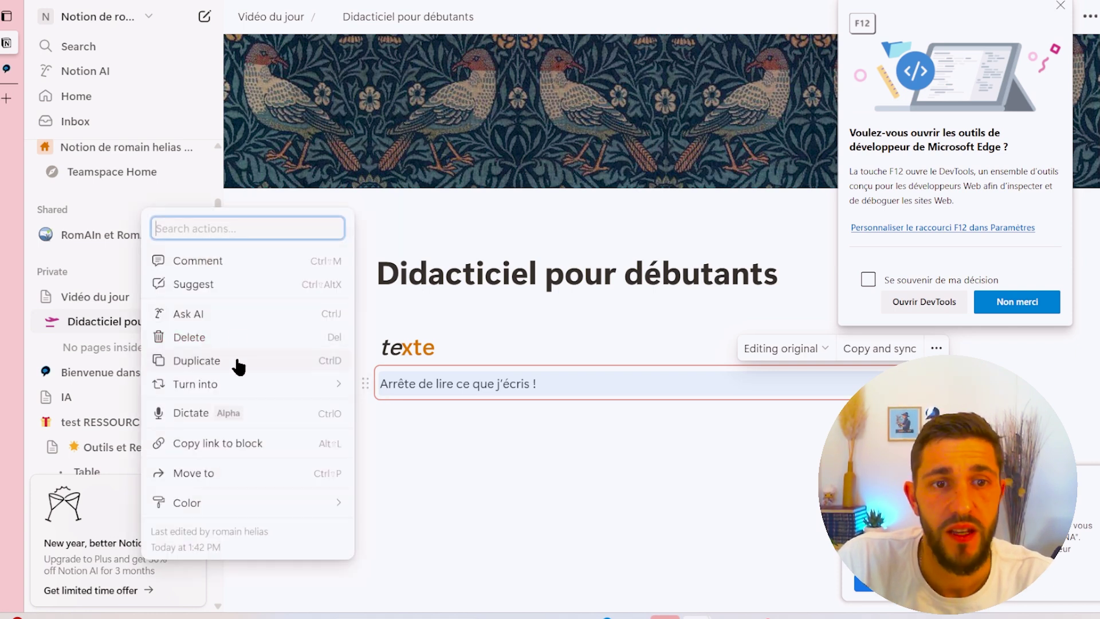
key("Escape")
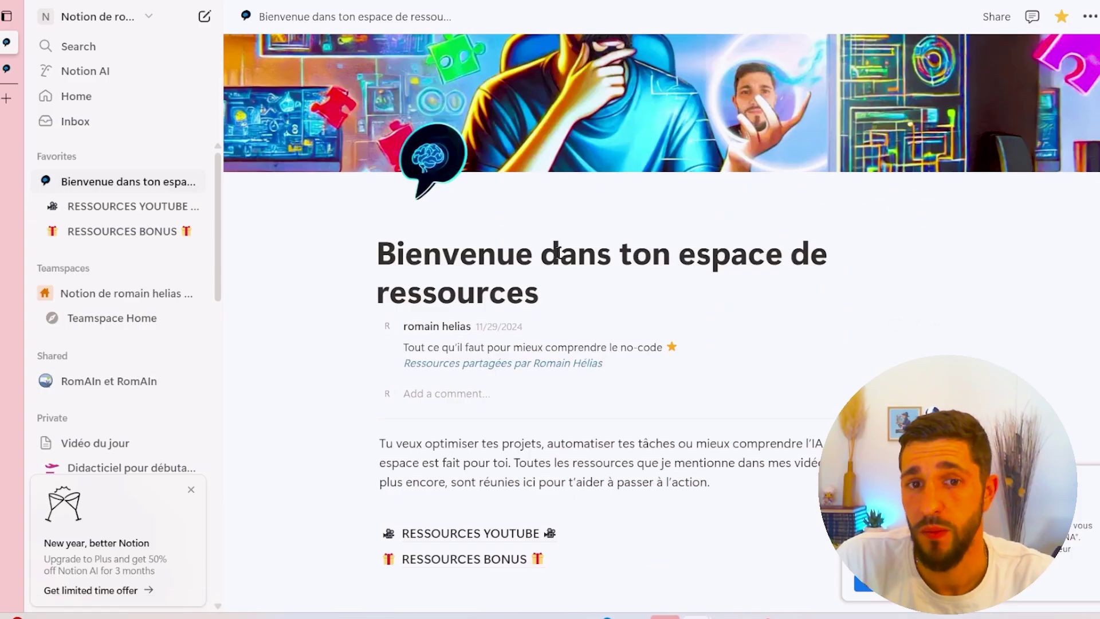
Step: Open RESSOURCES YOUTUBE from the "Bienvenue dans ton espace de ressources" page and examine the synced block at its end
scroll(570, 290, "down", 5)
mouse_move(403, 169)
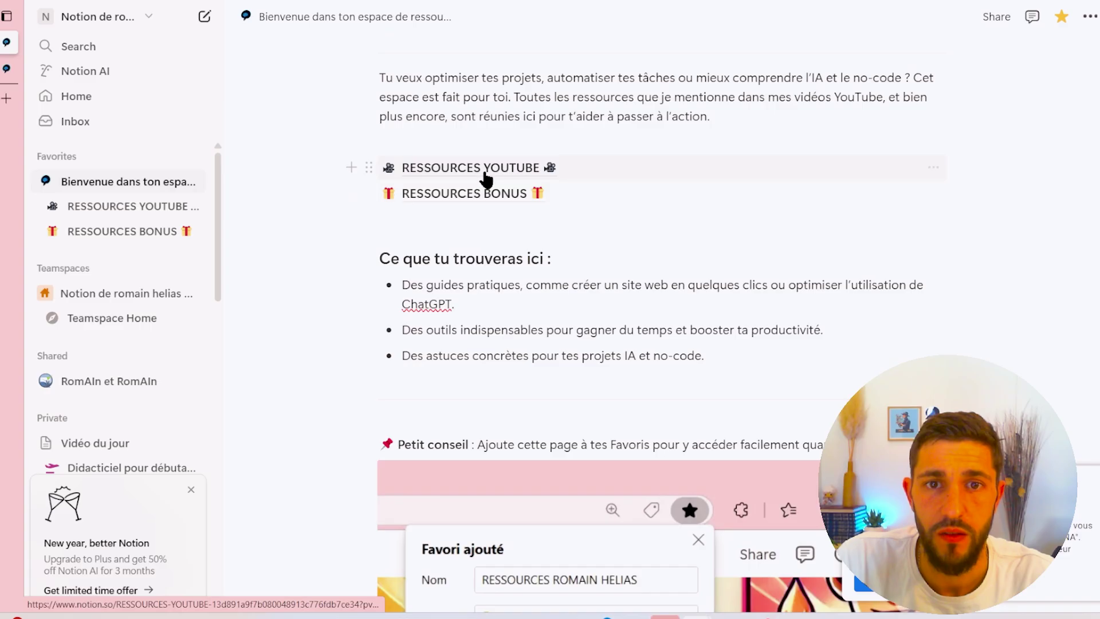
left_click(485, 175)
scroll(514, 237, "down", 5)
scroll(516, 235, "down", 15)
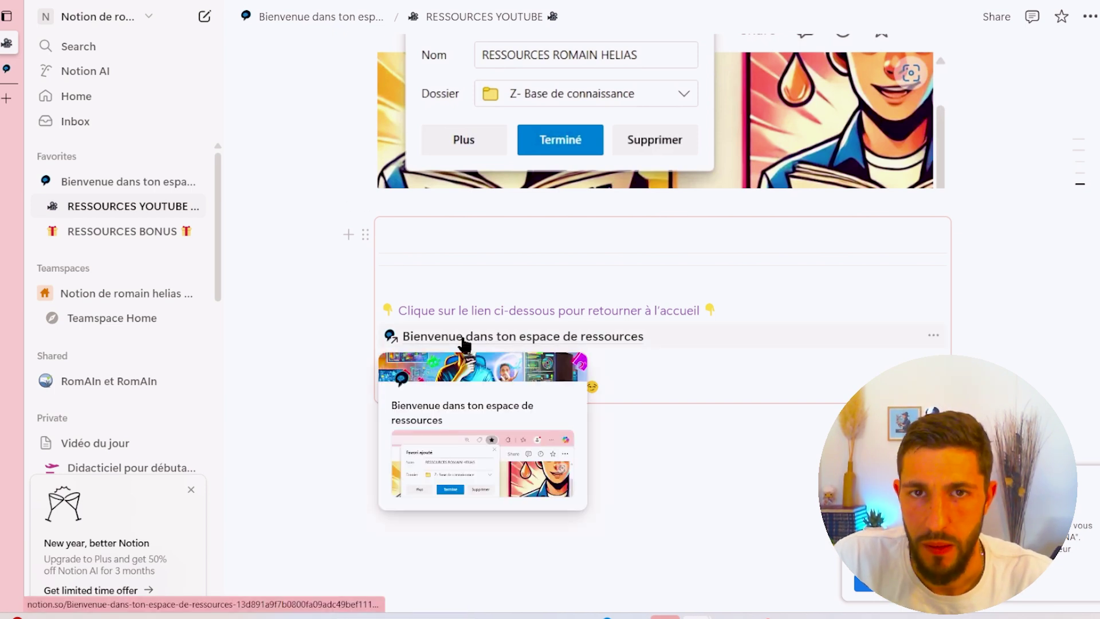
Step: Open the "Créer des Assistants Performants" page and list the other pages that share its footer synced block
scroll(383, 269, "up", 8)
scroll(383, 269, "up", 10)
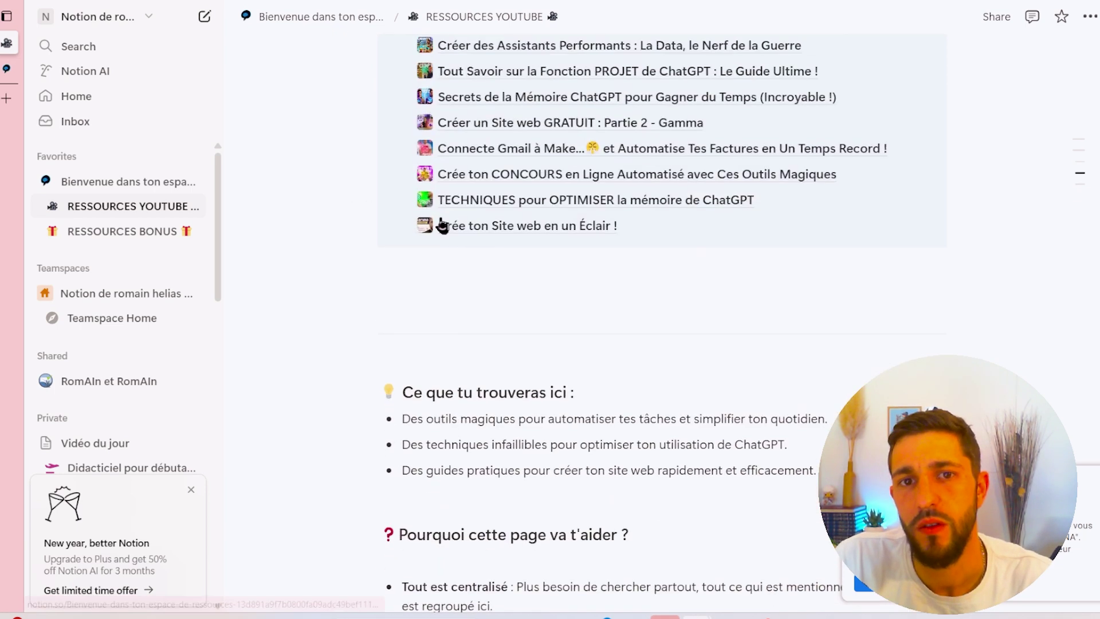
left_click(526, 416)
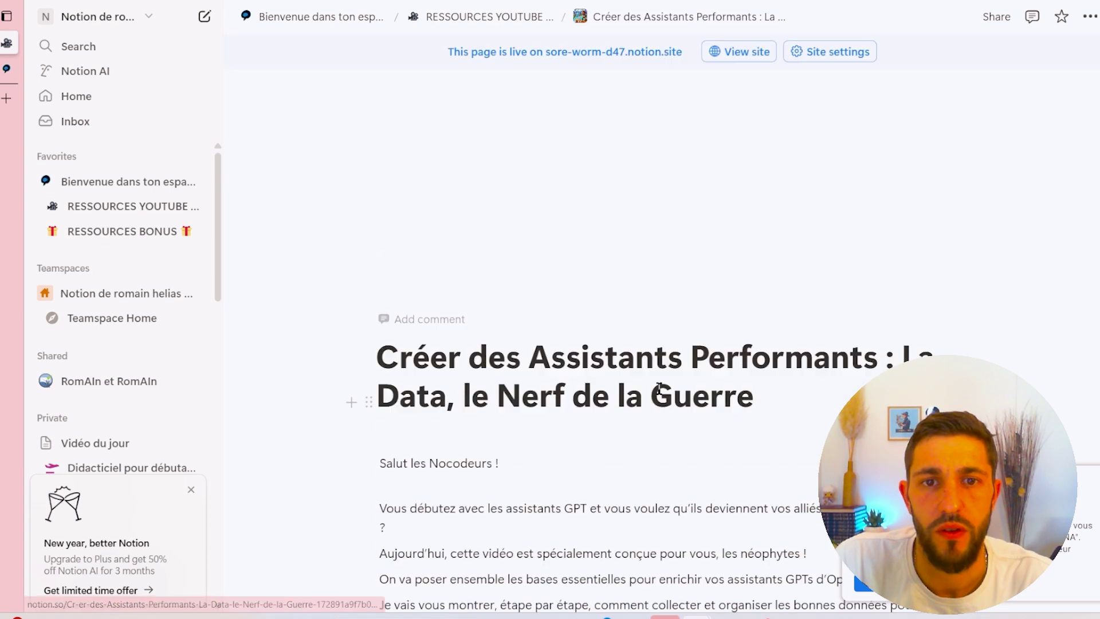
scroll(644, 356, "down", 15)
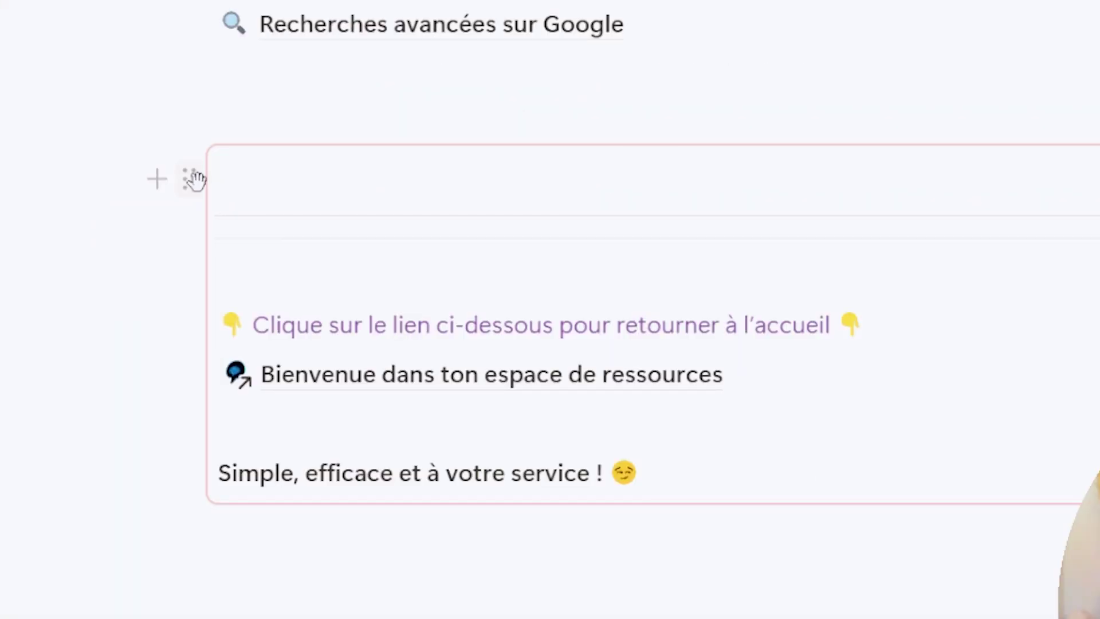
left_click(192, 179)
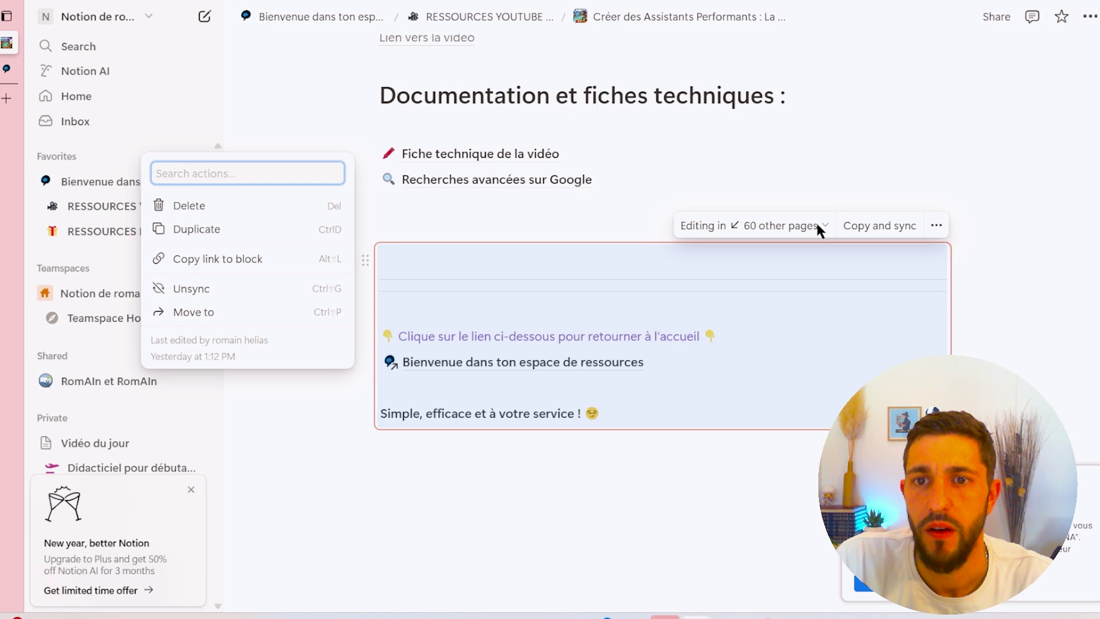
left_click(817, 225)
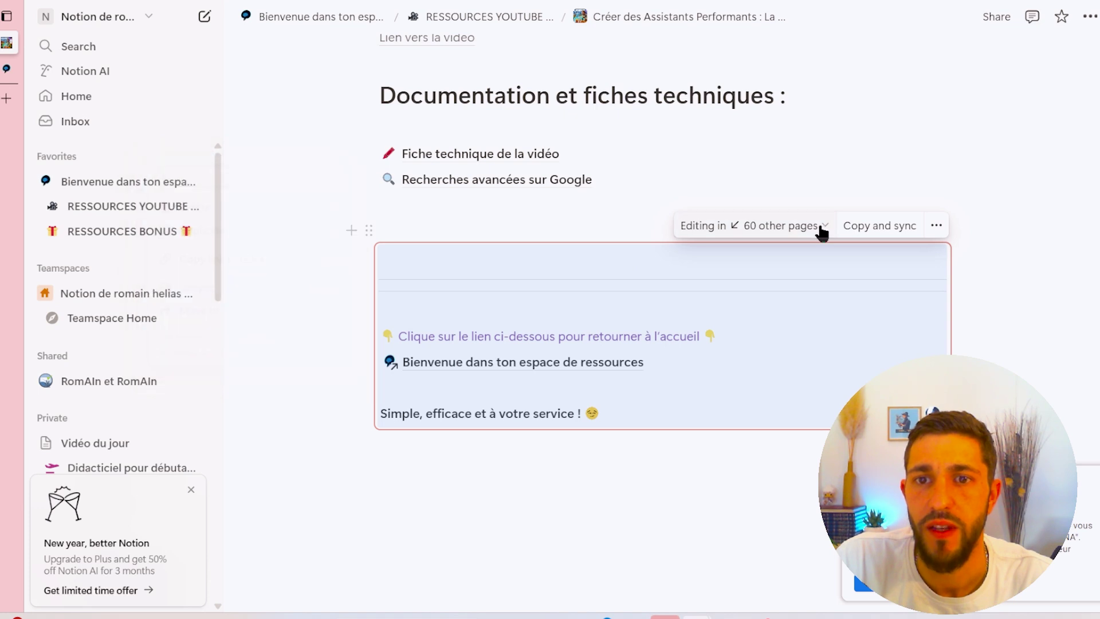
left_click(815, 232)
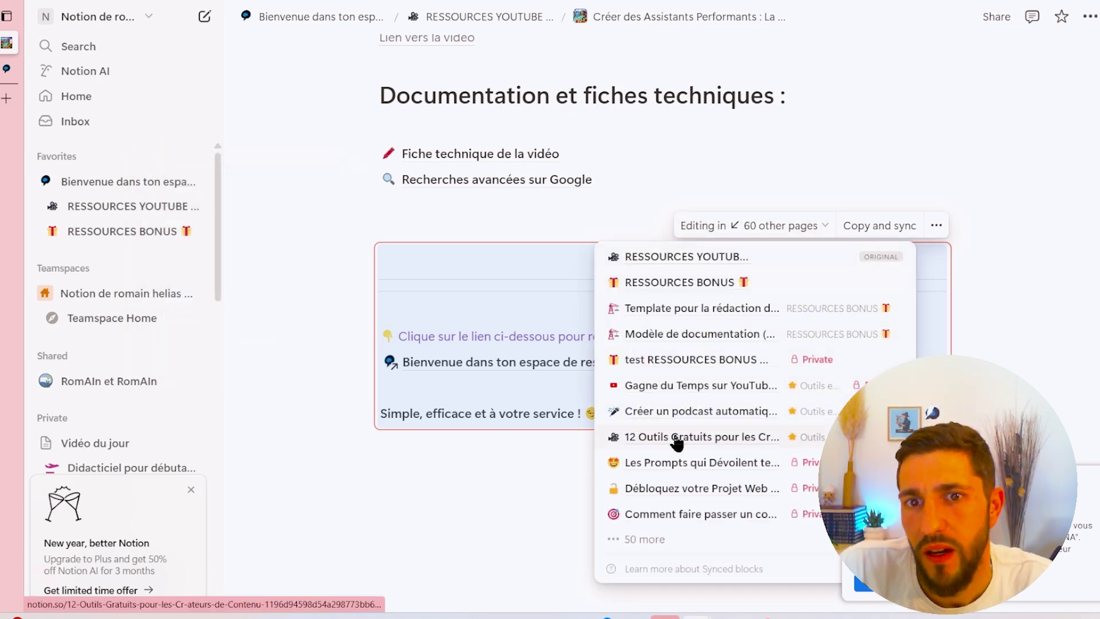
Step: Add "coucou" above the return link in the original synced block on RESSOURCES YOUTUBE, and check the copy on RESSOURCES BONUS
left_click(751, 265)
type("coucou")
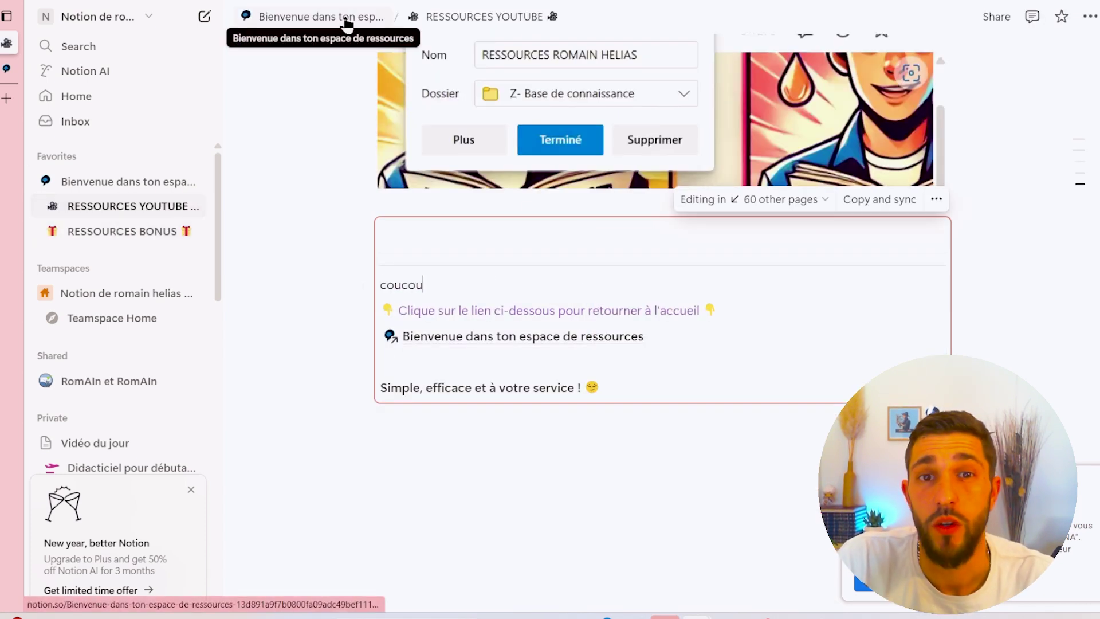
left_click(153, 236)
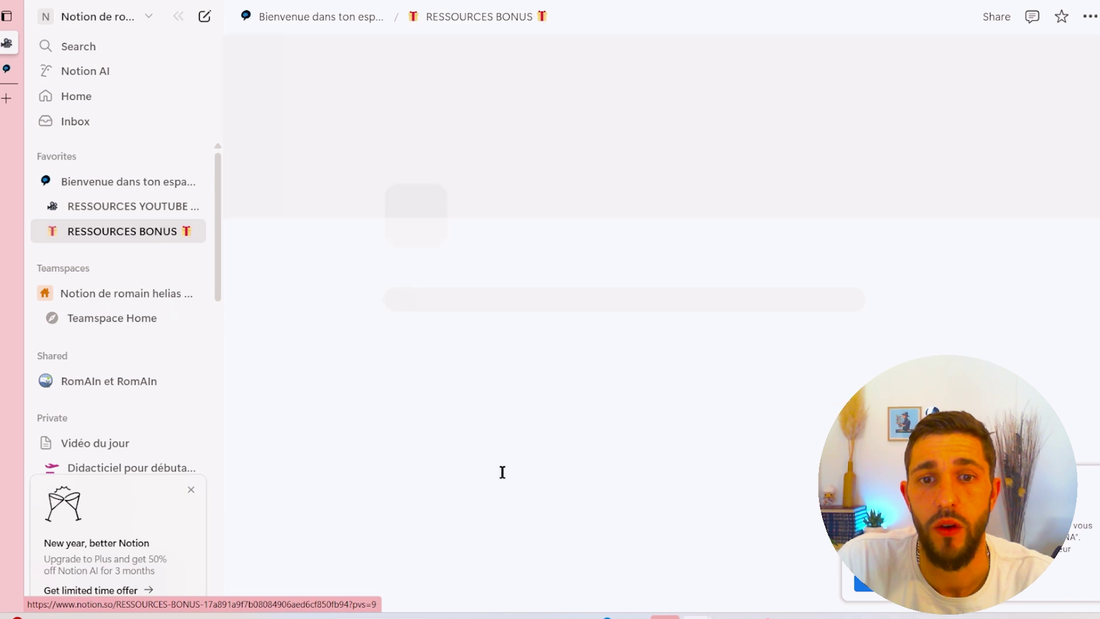
scroll(515, 458, "down", 10)
scroll(564, 458, "down", 8)
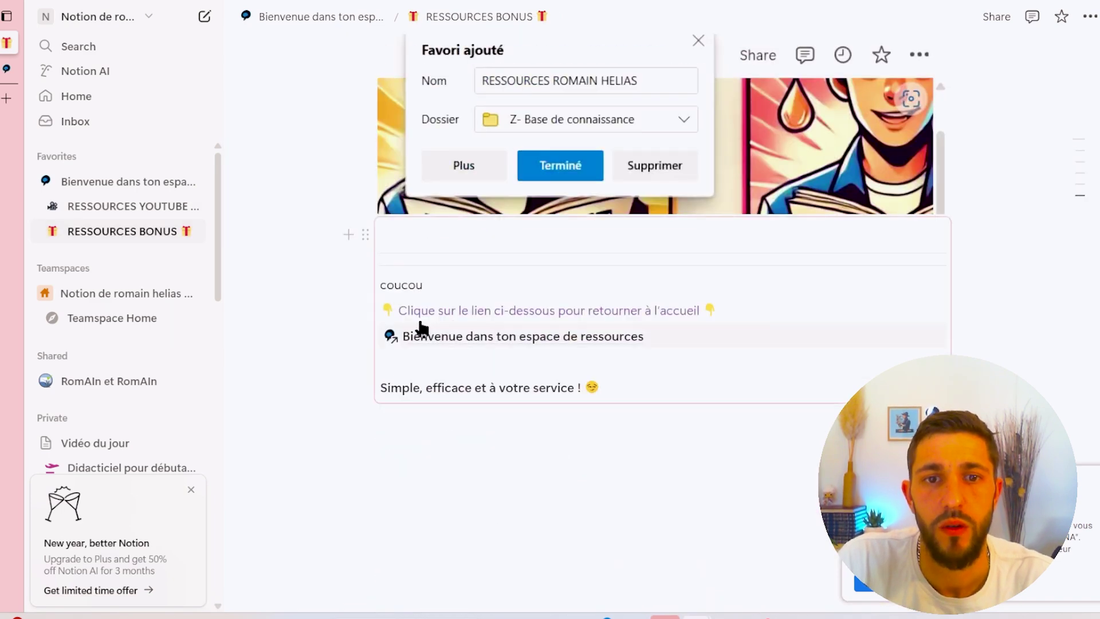
Step: Browse the RESSOURCES BONUS toggles, open the "12 Outils Gratuits pour les Créateurs" page and check the synced block at its end
scroll(504, 299, "up", 8)
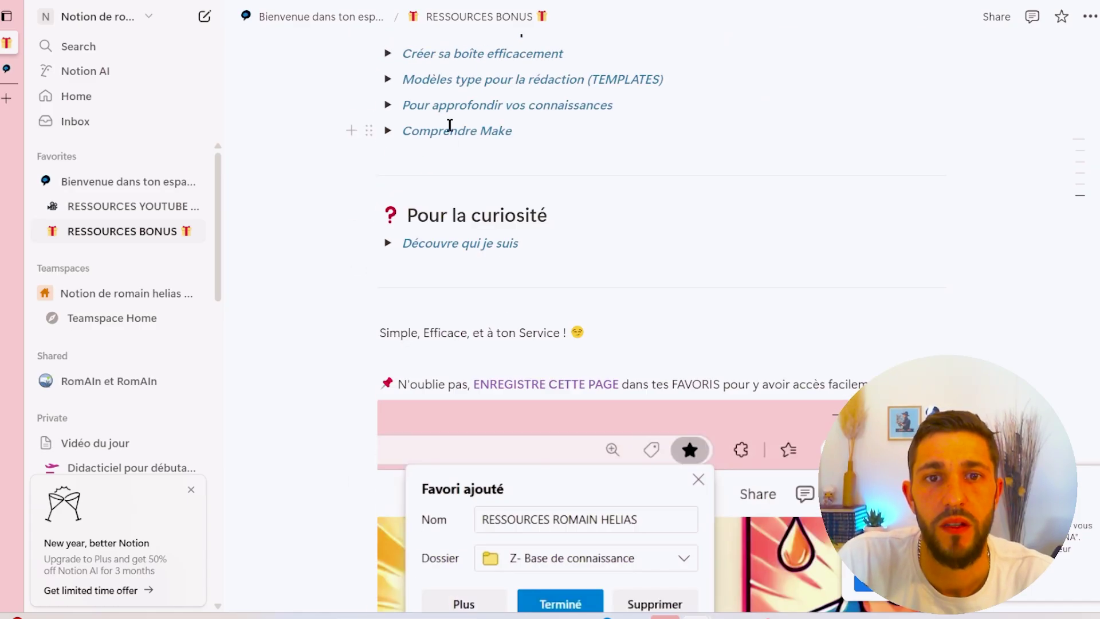
scroll(404, 130, "up", 4)
left_click(389, 273)
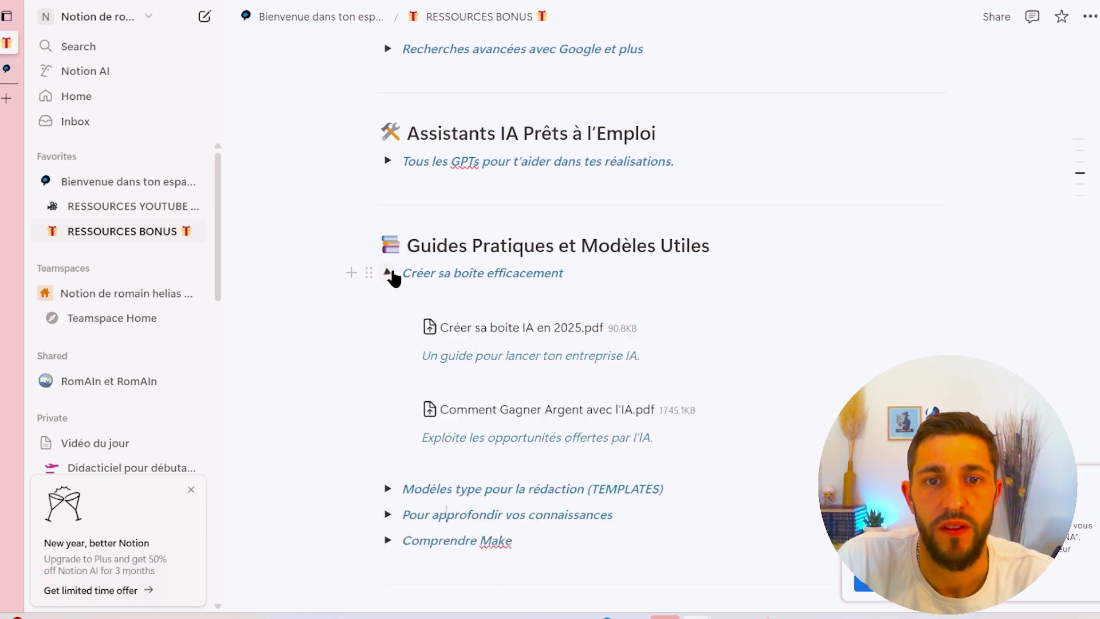
scroll(393, 278, "down", 3)
left_click(388, 305)
scroll(452, 418, "up", 14)
scroll(457, 412, "down", 5)
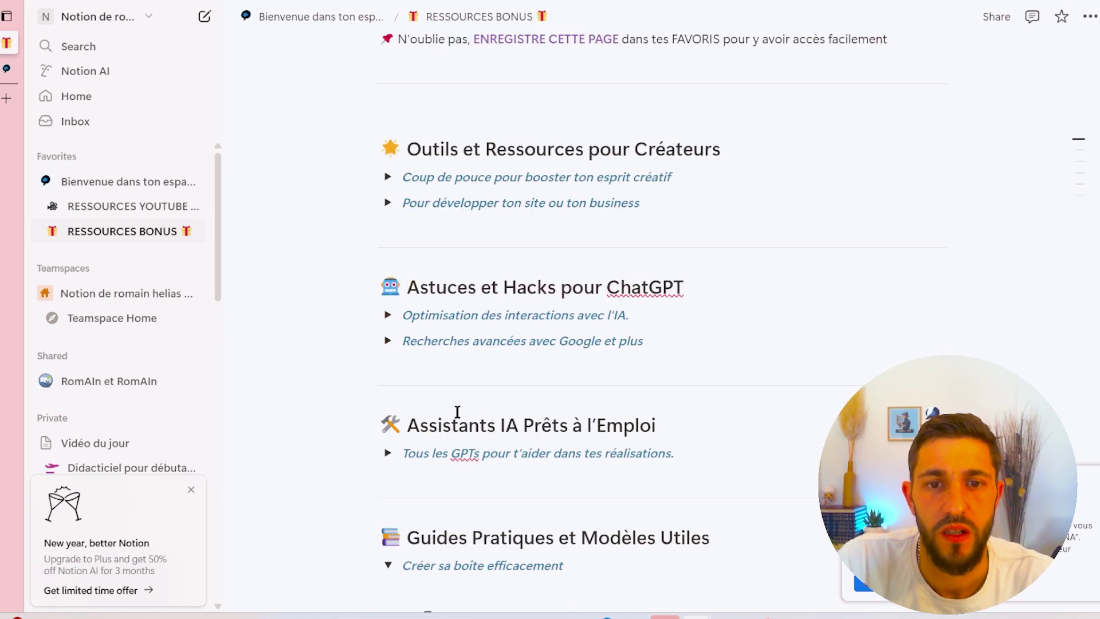
left_click(387, 176)
left_click(525, 226)
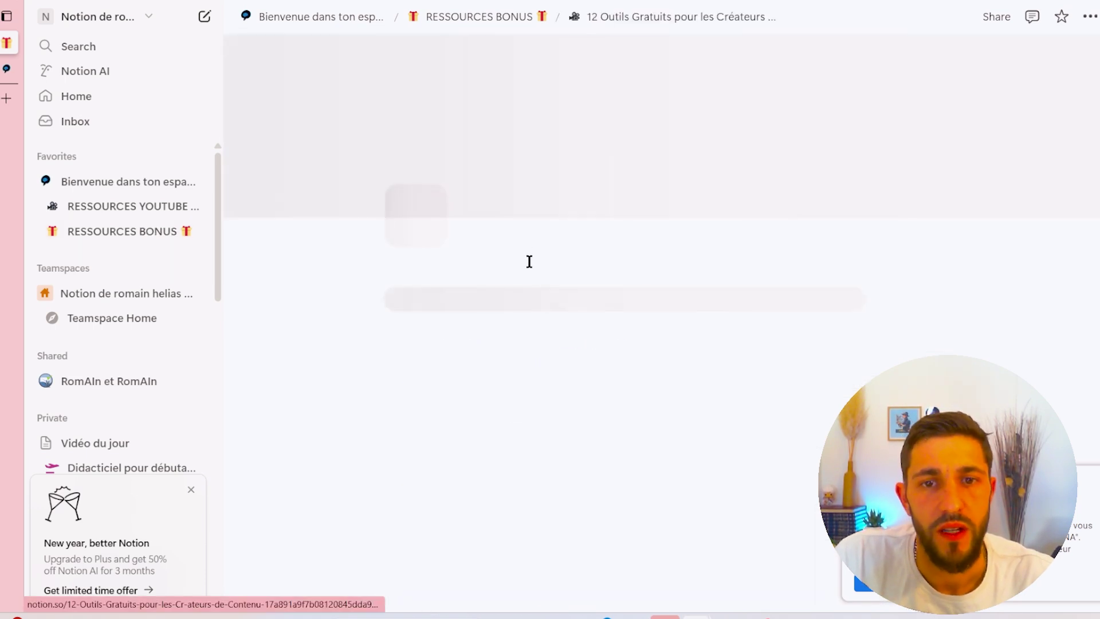
scroll(530, 275, "down", 20)
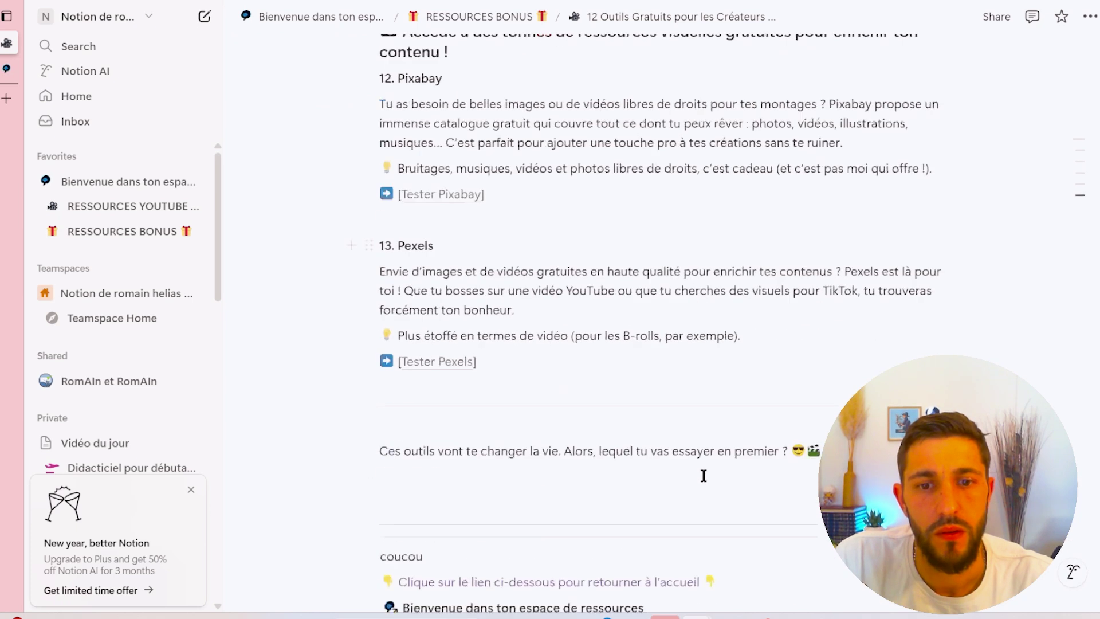
Step: Add "bonjour" after "coucou" in the synced block on the "12 Outils Gratuits" page
double_click(401, 309)
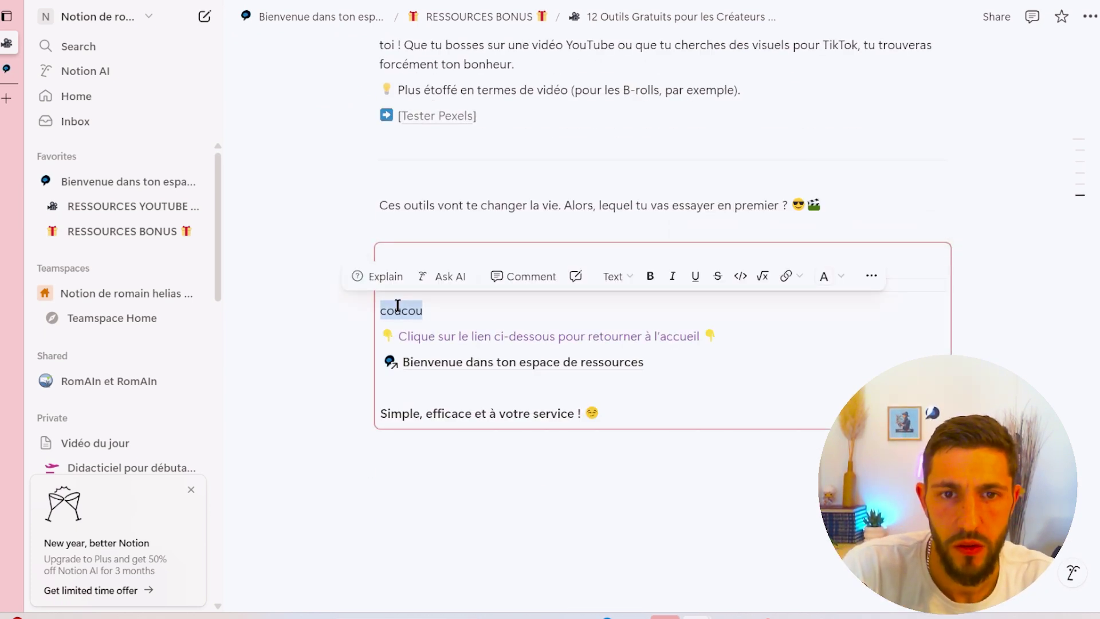
left_click_drag(443, 336, 448, 313)
left_click(447, 313)
type("bonjour")
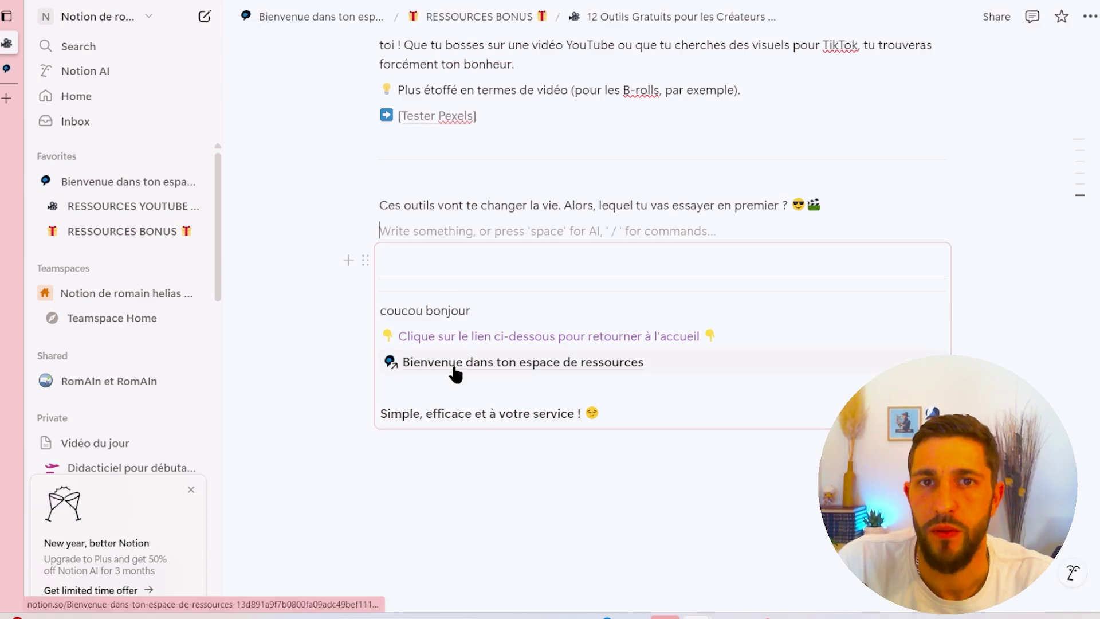
Step: Return to RESSOURCES BONUS, delete "bonjour" from its footer synced block and select the word "coucou"
scroll(454, 372, "up", 20)
key("ctrl+d")
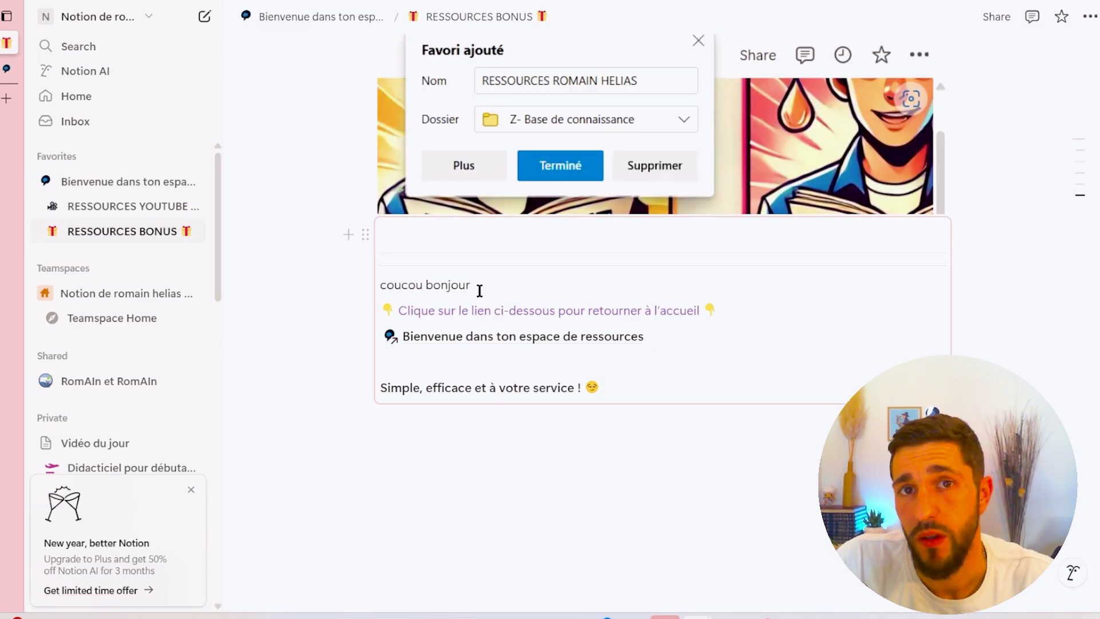
left_click_drag(480, 287, 426, 284)
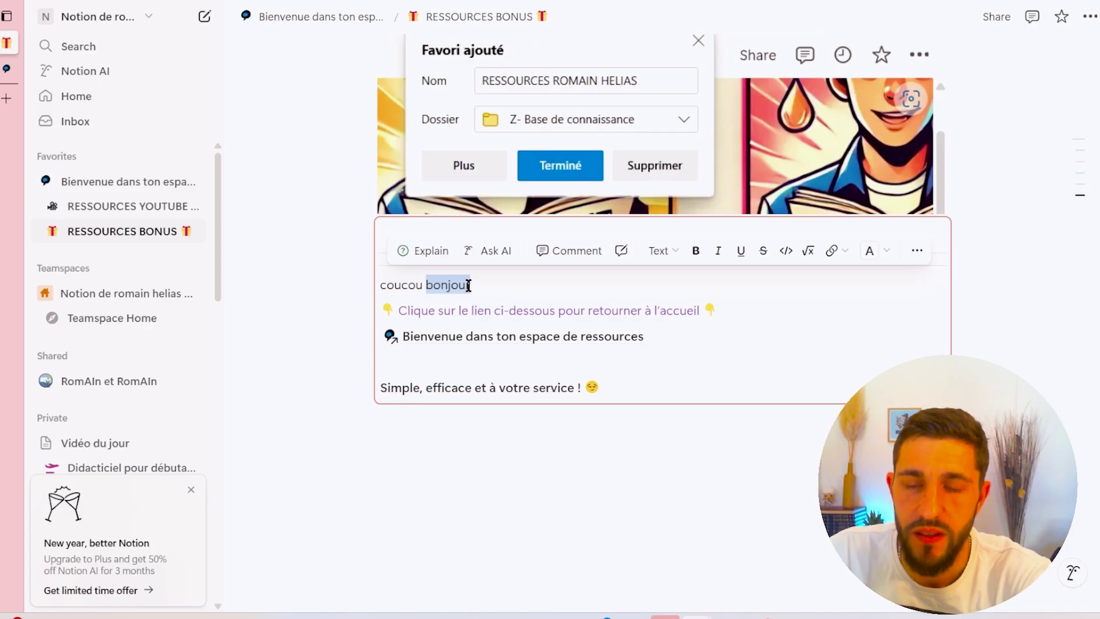
key("BackSpace")
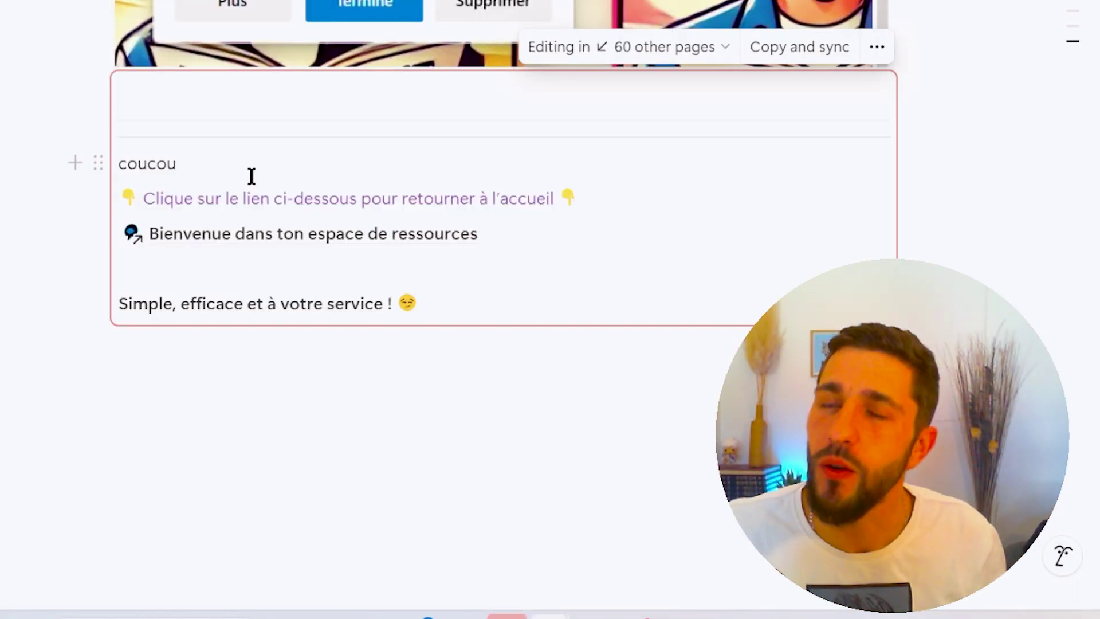
left_click_drag(252, 176, 125, 168)
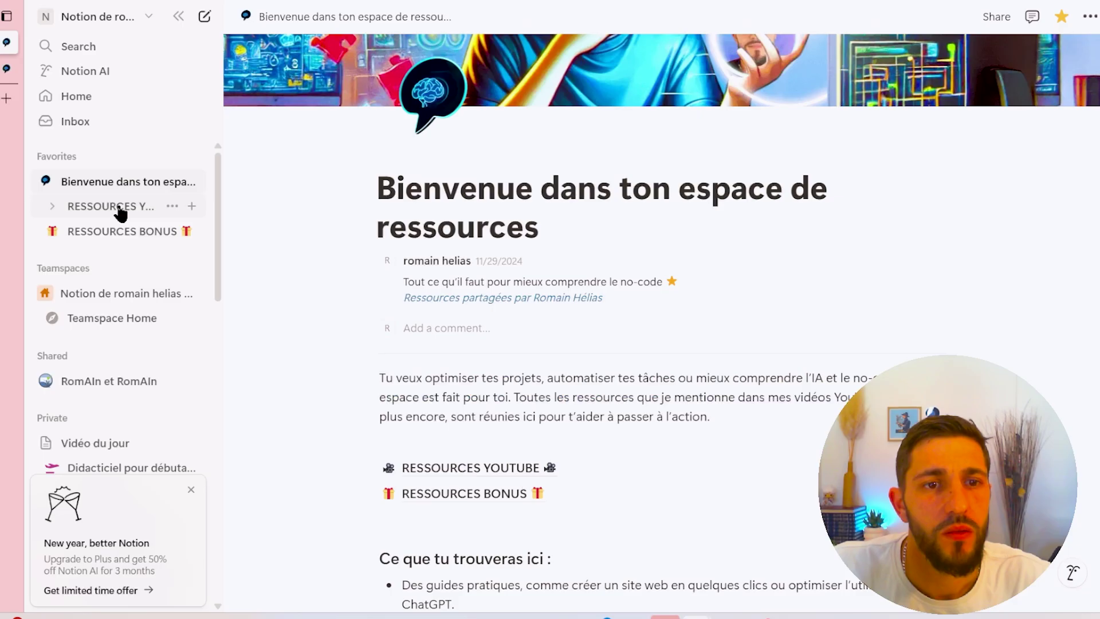
Step: Open the "Vidéo du jour" page and post the comment "bonjour" under its title
left_click(118, 213)
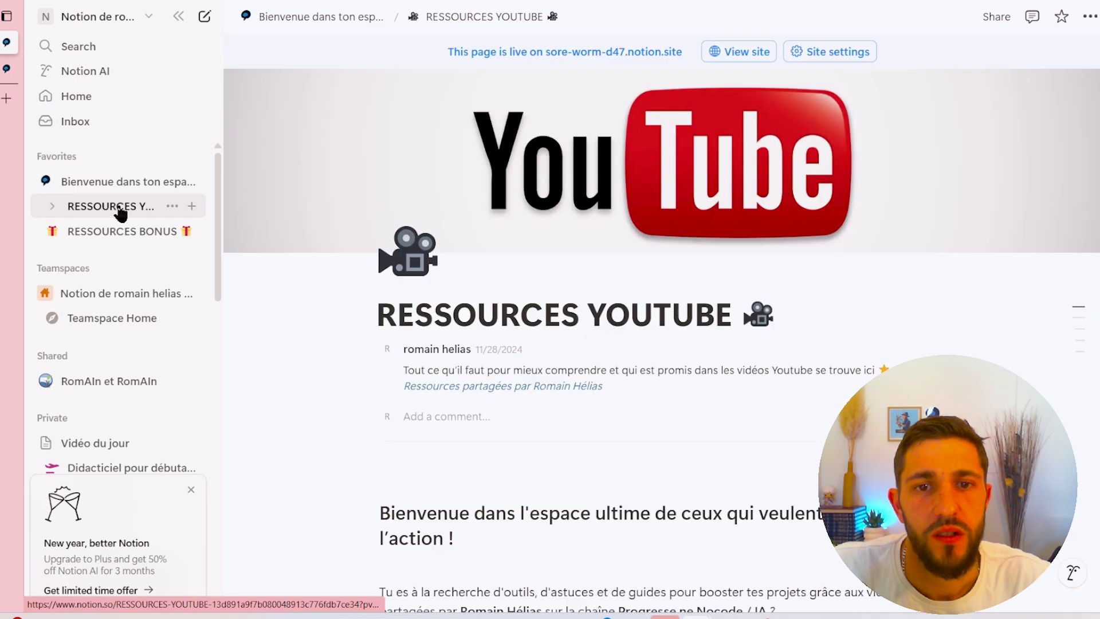
left_click(94, 443)
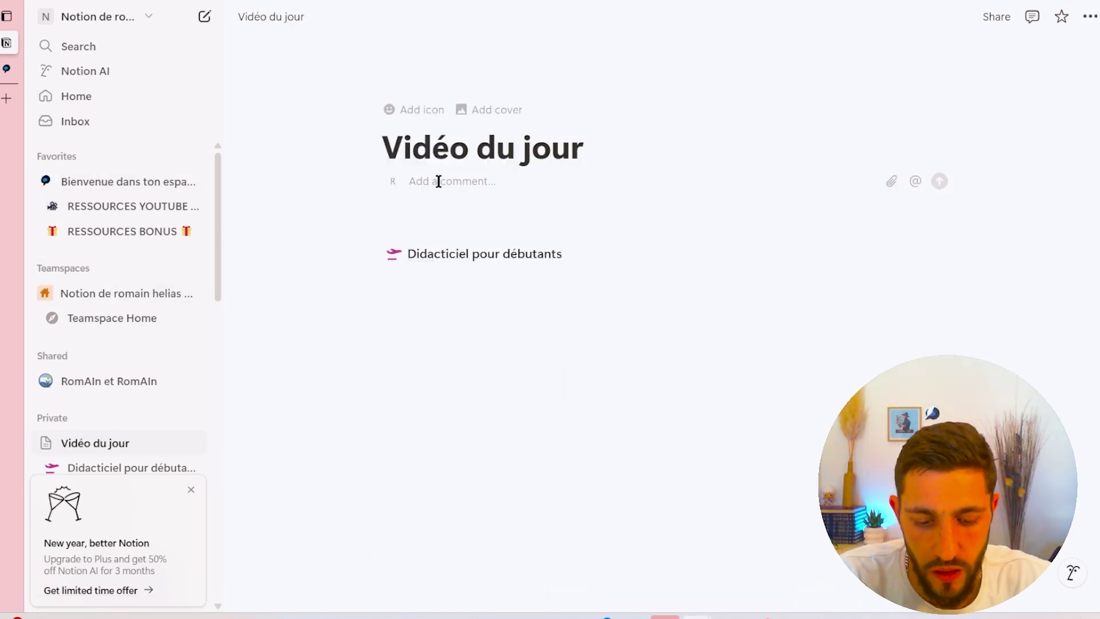
left_click(439, 182)
type("bonjour")
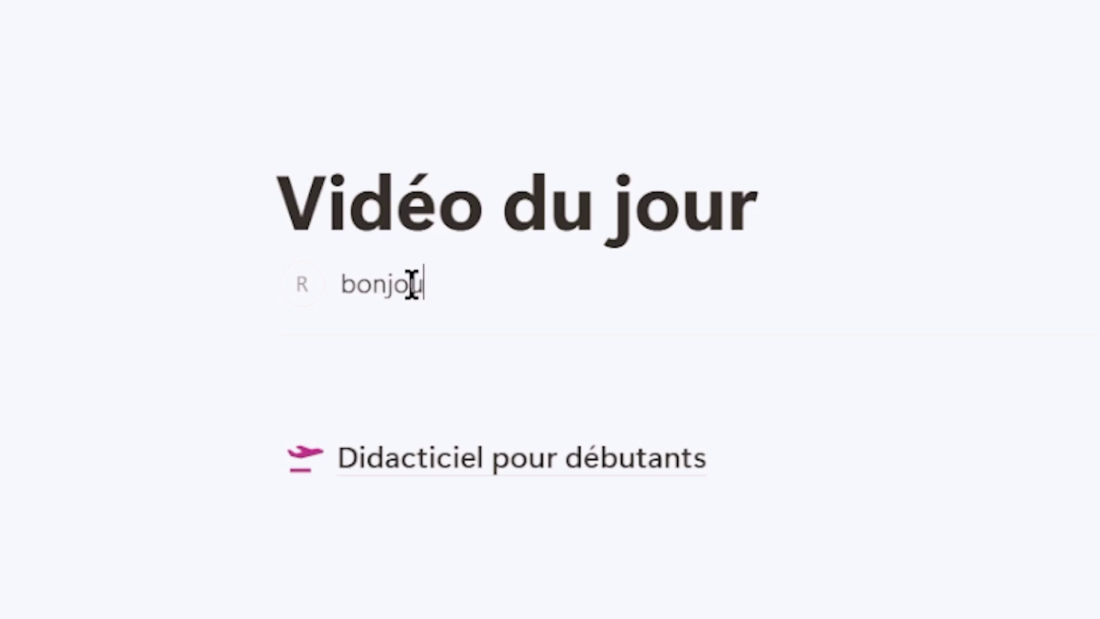
key("Return")
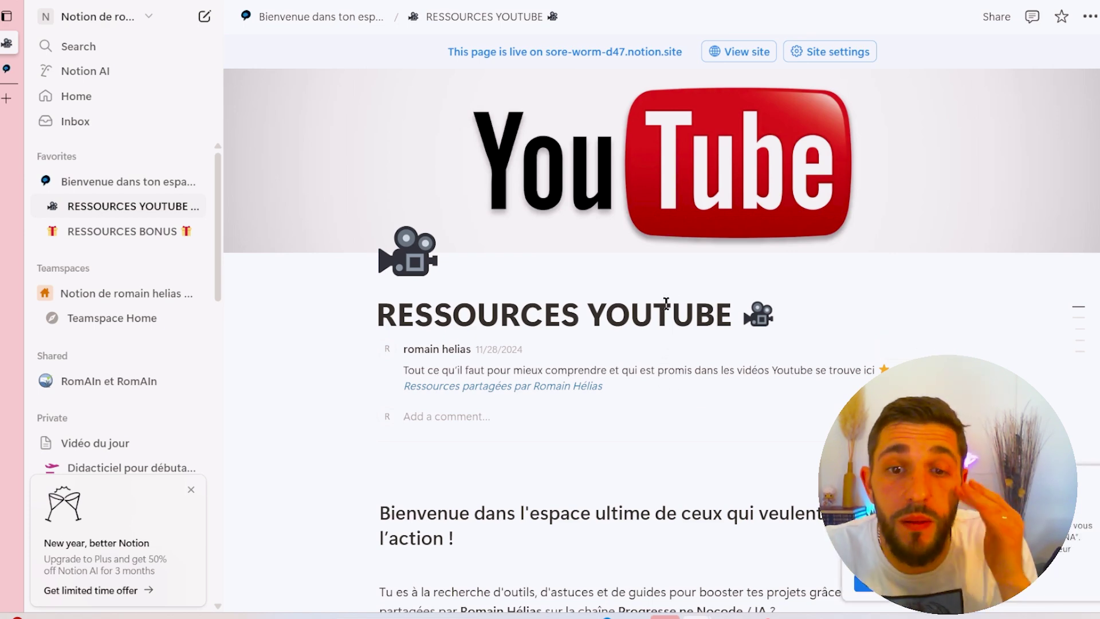
Step: On the "Didacticiel pour débutants" page, add another empty line below "Arrête de lire ce que j'écris !"
scroll(648, 309, "down", 3)
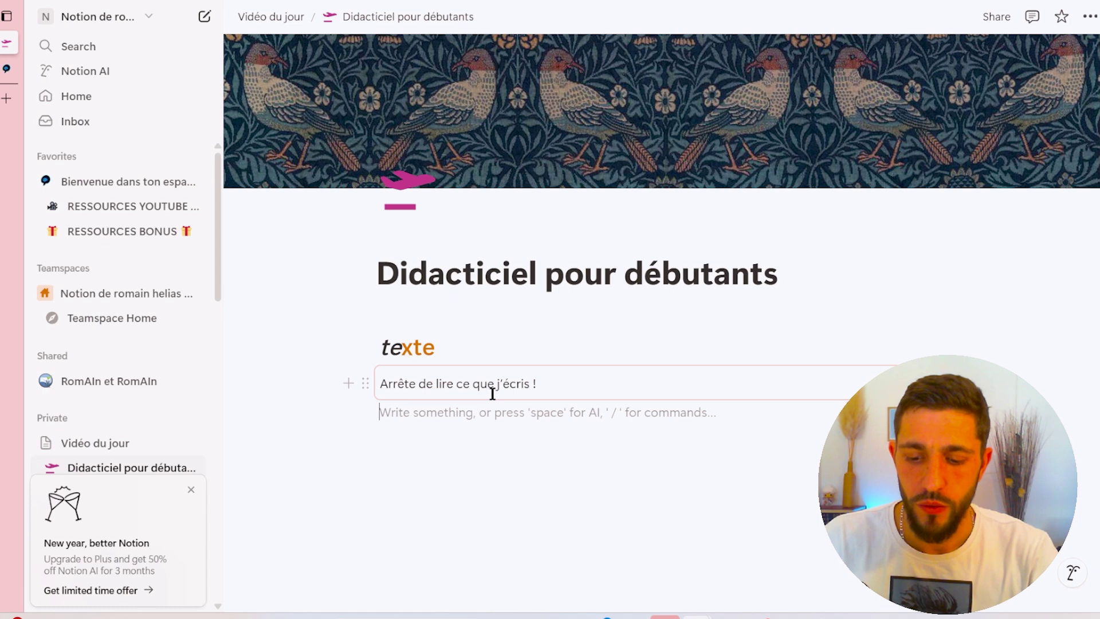
key("Return")
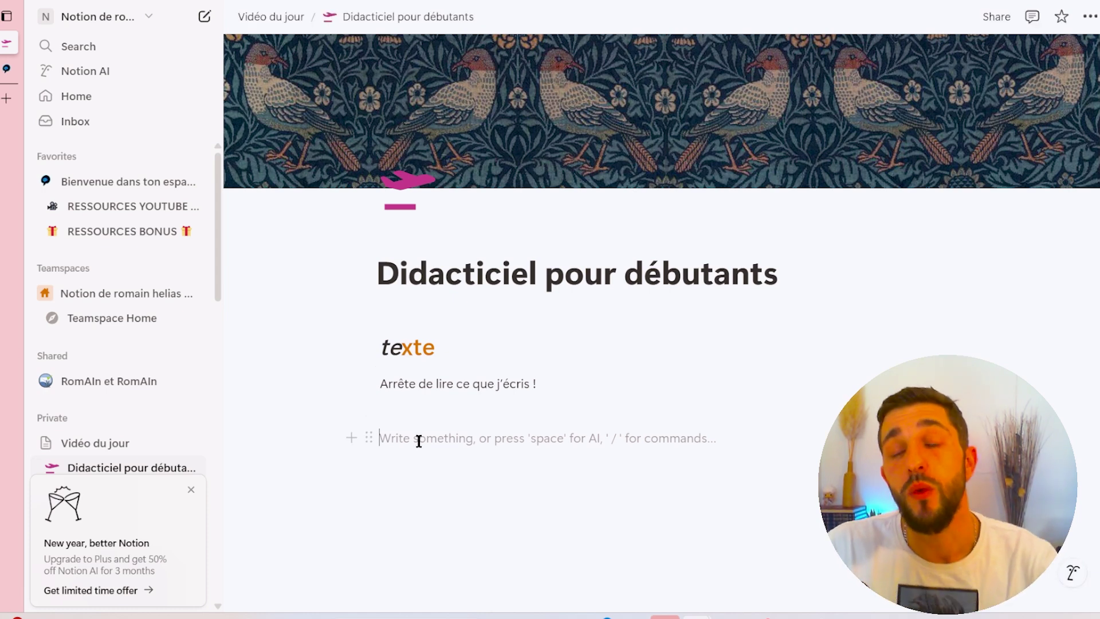
Step: Switch to the published resource site, go to RESSOURCES BONUS, expand the TEMPLATES toggle and open "Template pour la rédaction d'un article sur NOTION"
mouse_move(8, 83)
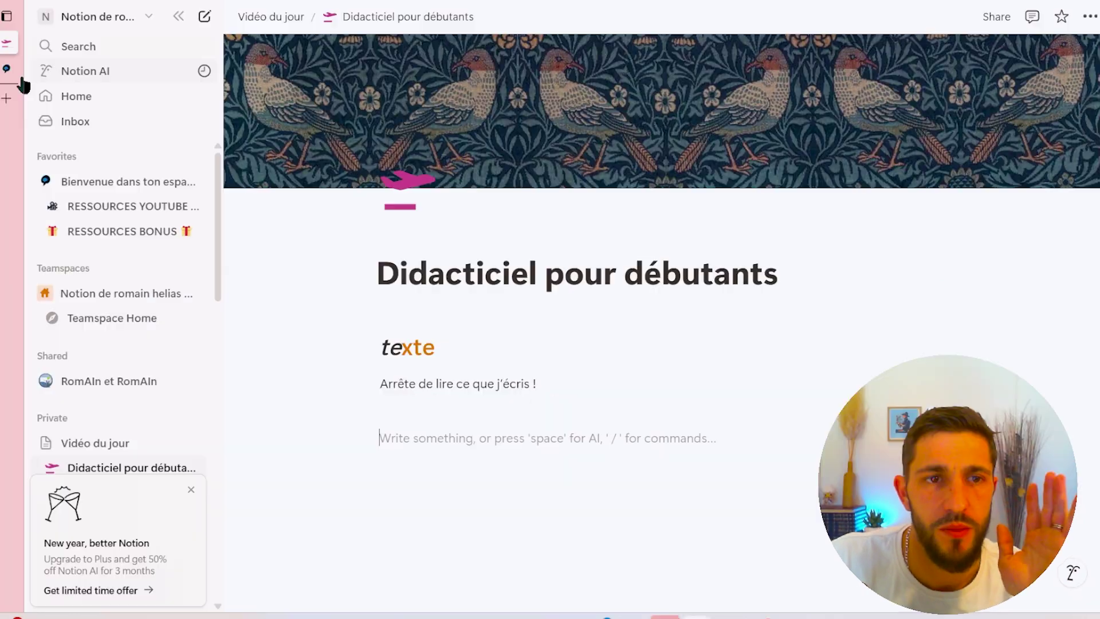
mouse_move(20, 76)
left_click(68, 70)
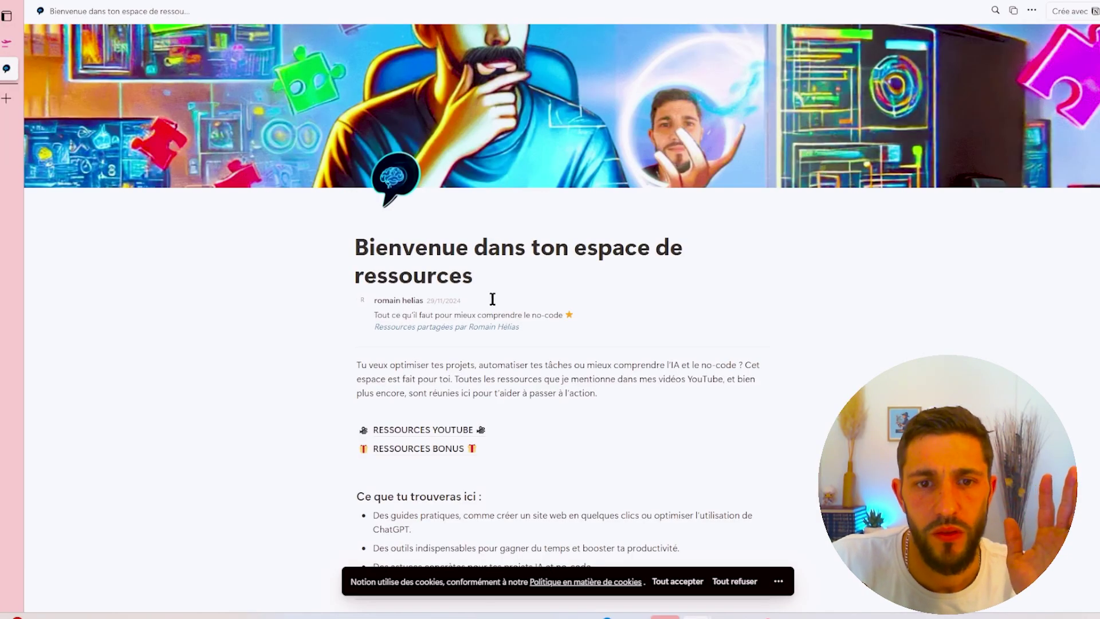
scroll(493, 299, "down", 4)
left_click(417, 238)
scroll(426, 279, "down", 10)
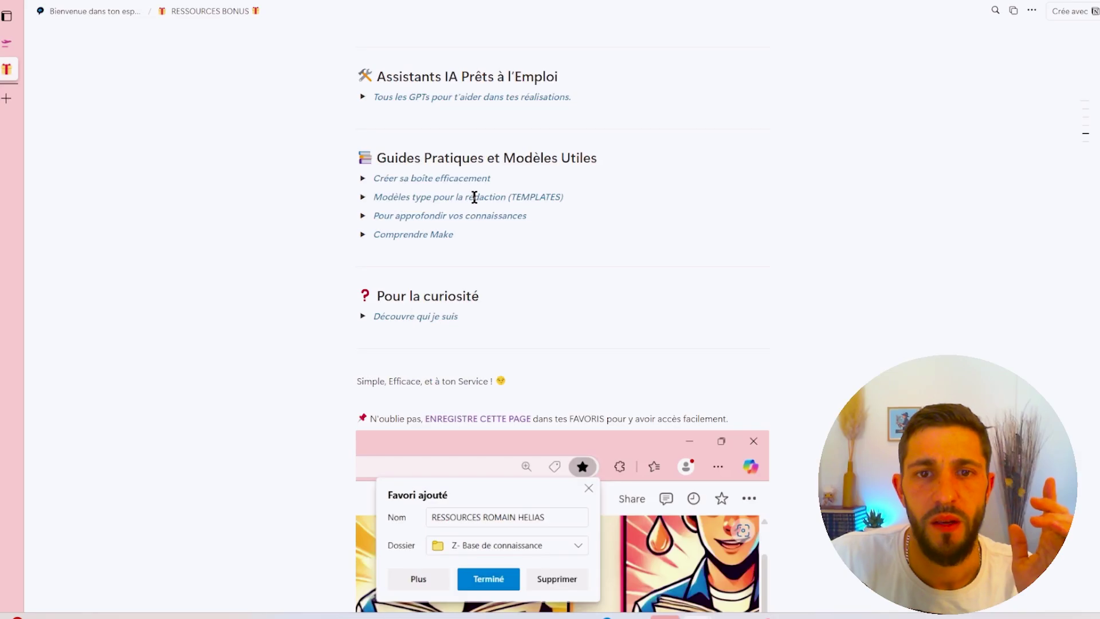
left_click(364, 198)
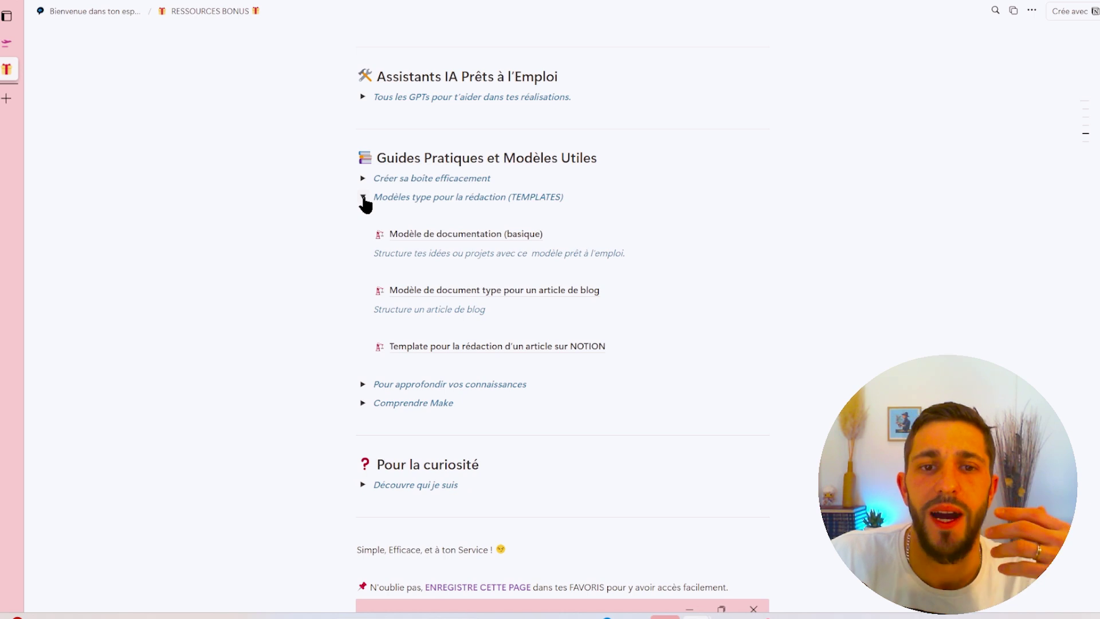
left_click(488, 356)
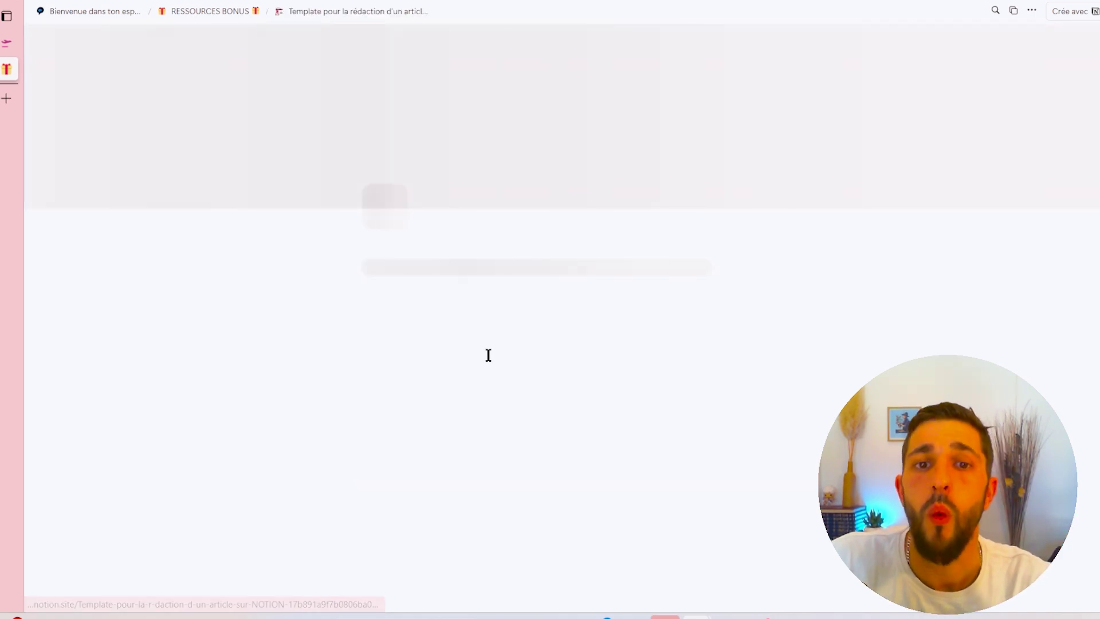
Step: Read through the Notion article template, from its title and summary through the numbered sections to the conclusion and return link
scroll(488, 361, "down", 10)
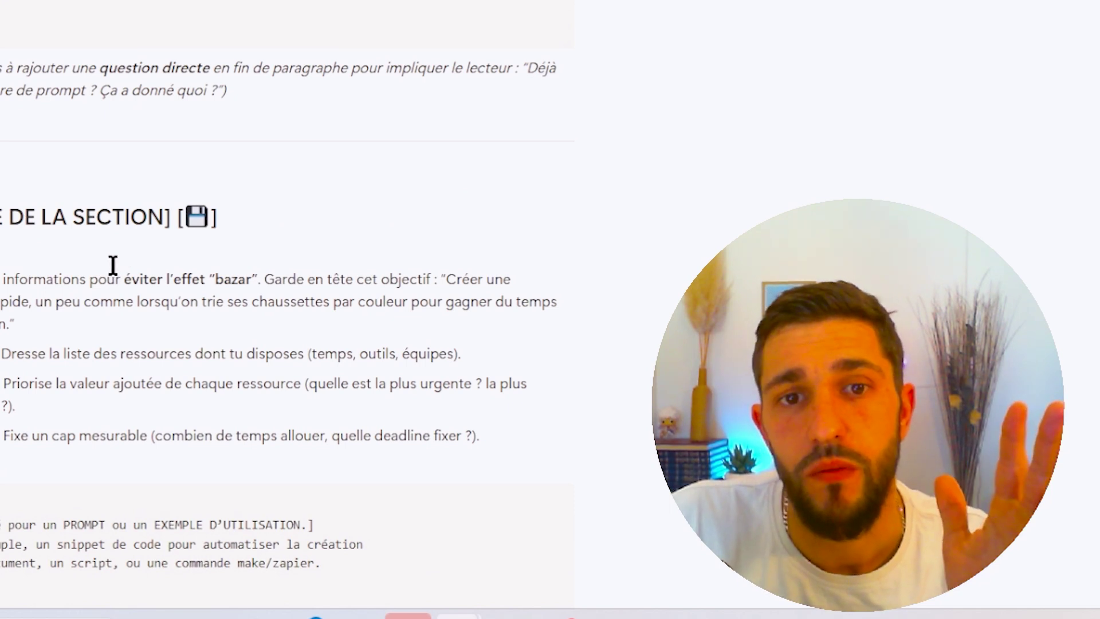
scroll(476, 394, "up", 5)
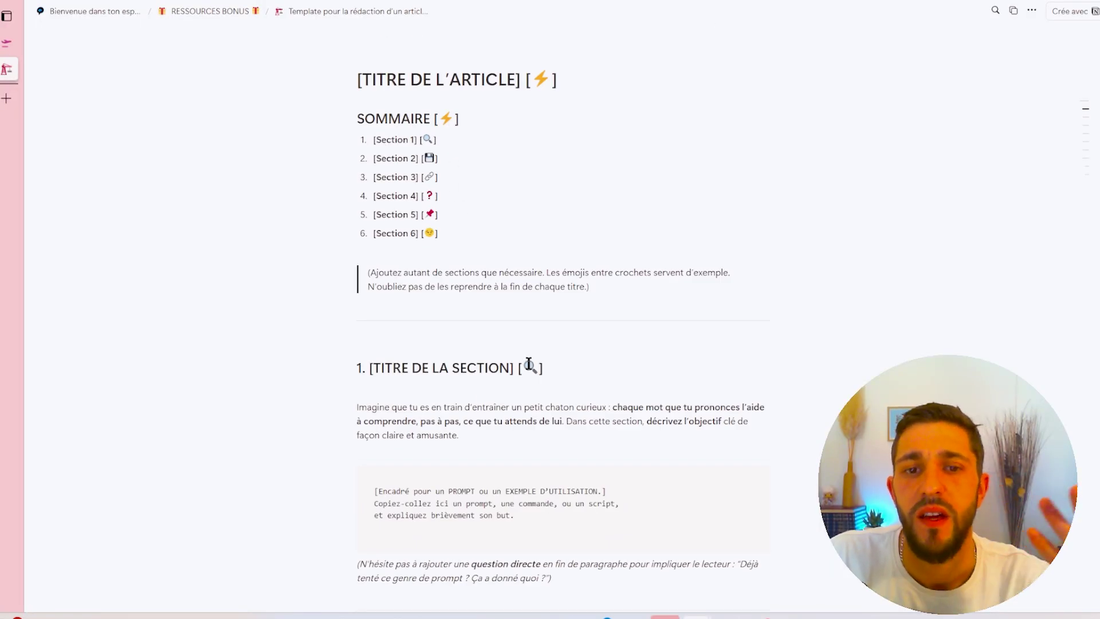
scroll(518, 380, "down", 15)
scroll(513, 406, "down", 5)
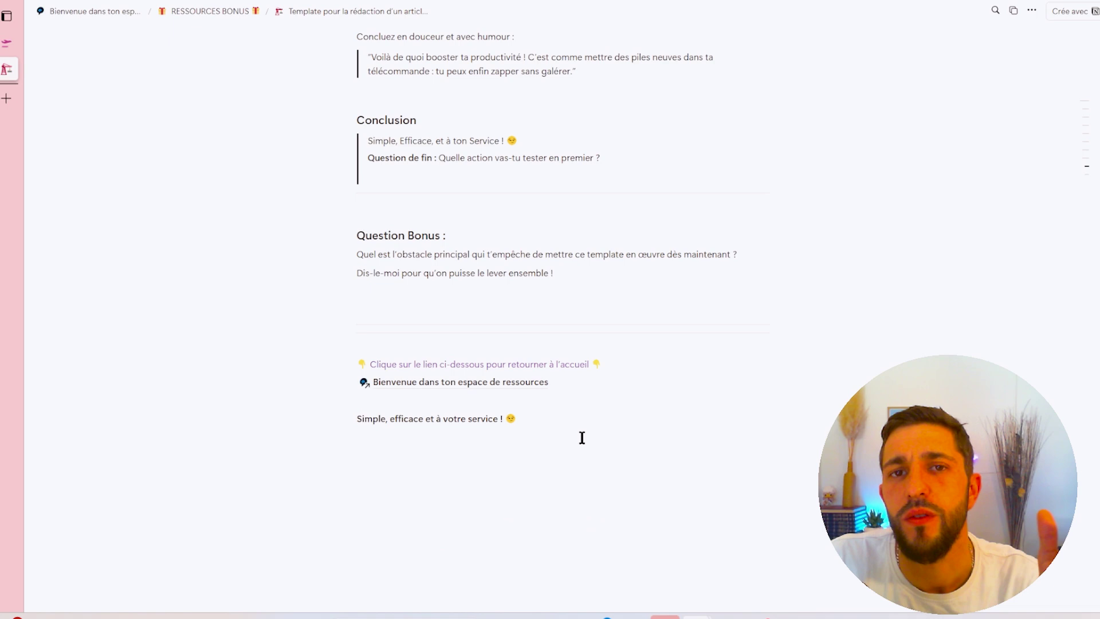
scroll(579, 183, "up", 7)
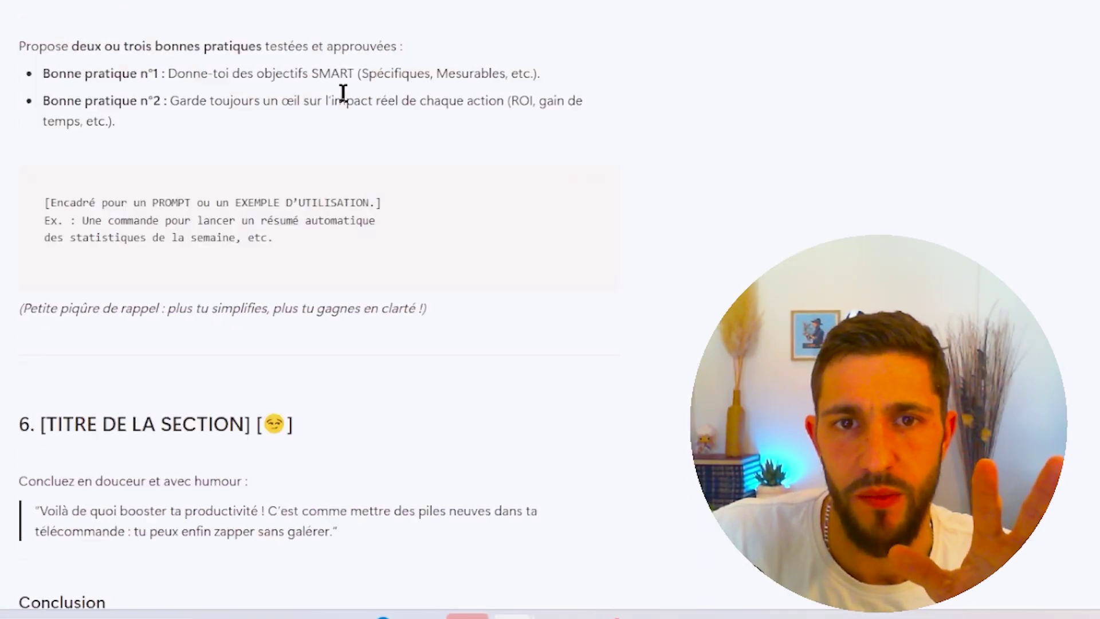
scroll(343, 93, "up", 5)
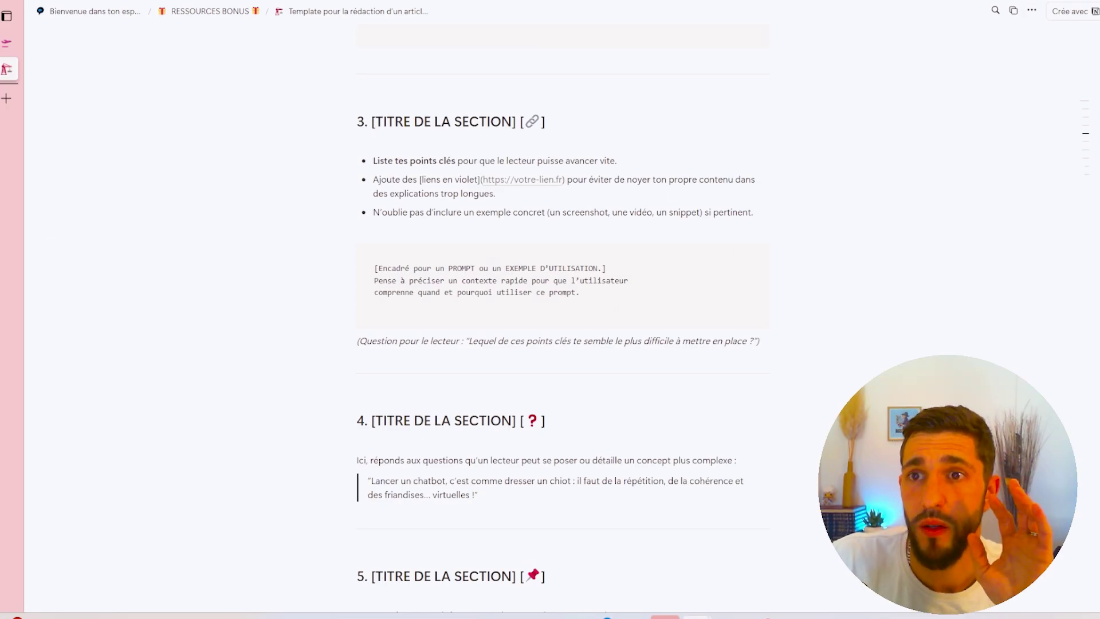
Step: Check the page options and the browser's print command for the template, and review its sections 2 and 3
left_click(1031, 12)
left_click(885, 92)
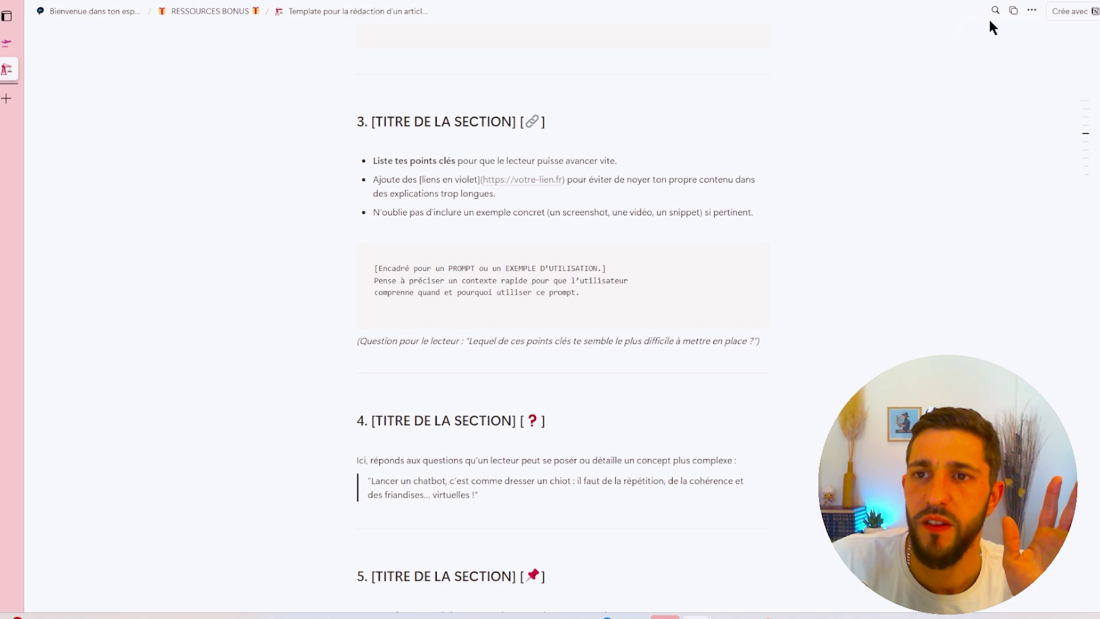
left_click(1060, 0)
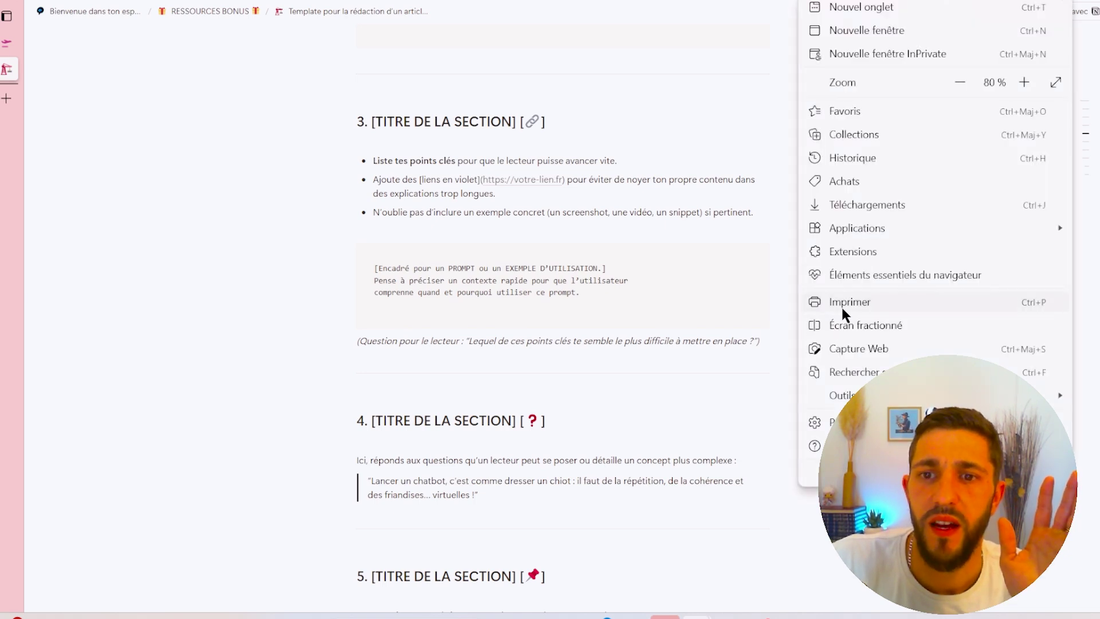
left_click(222, 253)
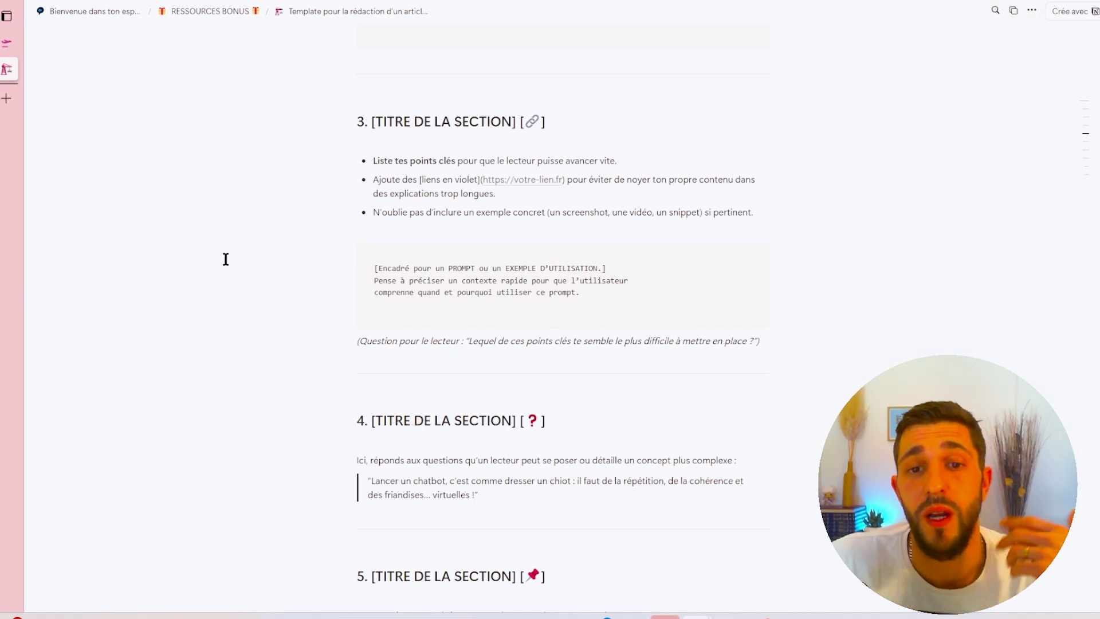
scroll(386, 221, "up", 5)
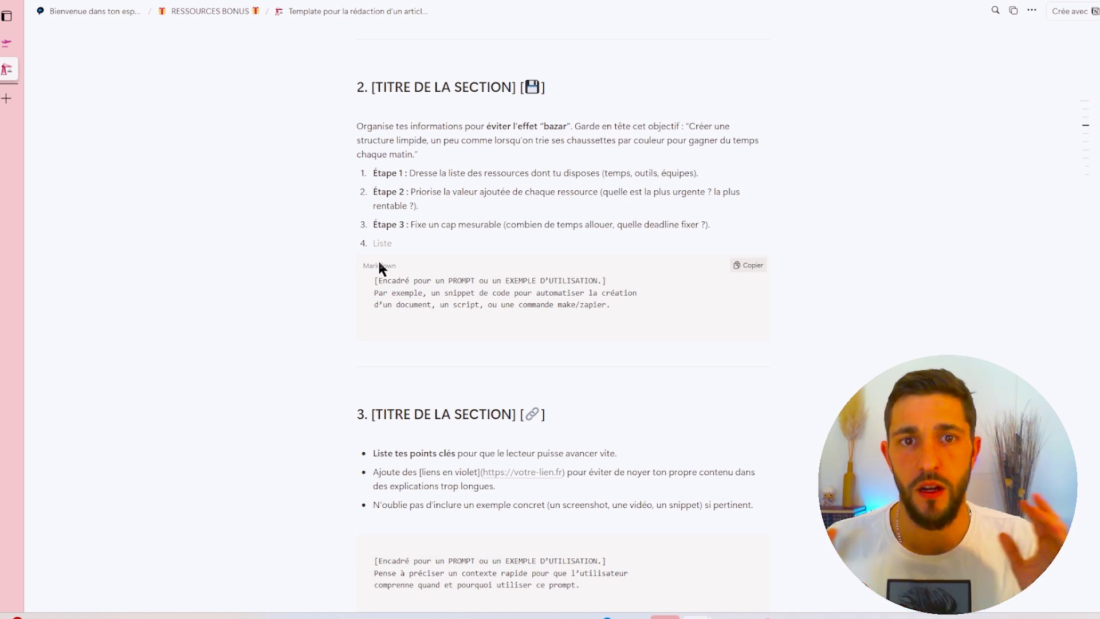
scroll(379, 266, "down", 4)
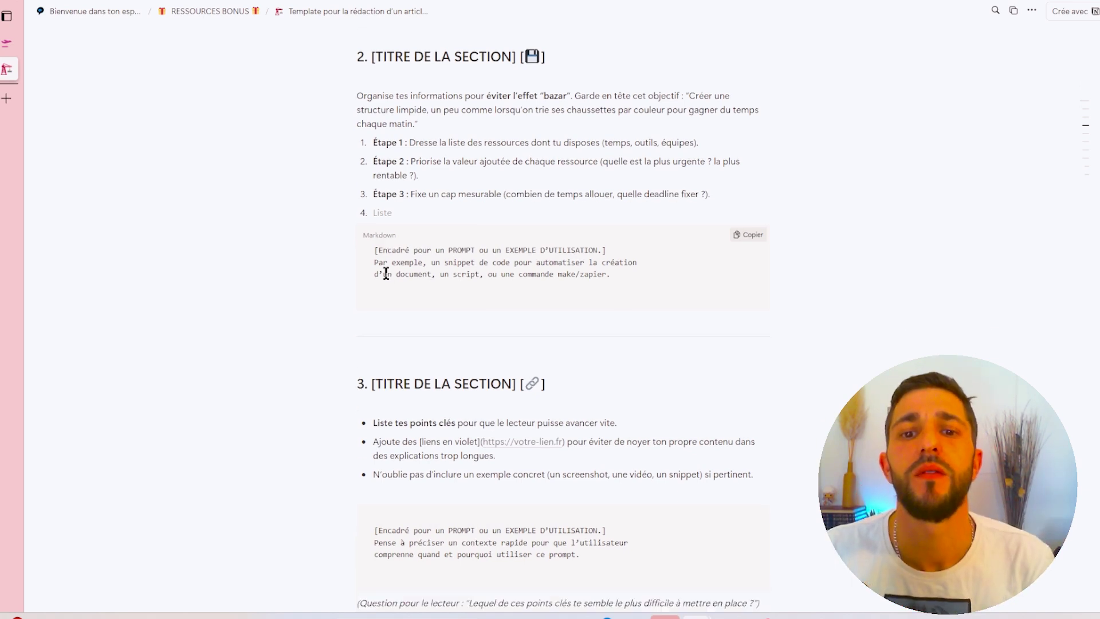
scroll(414, 347, "down", 9)
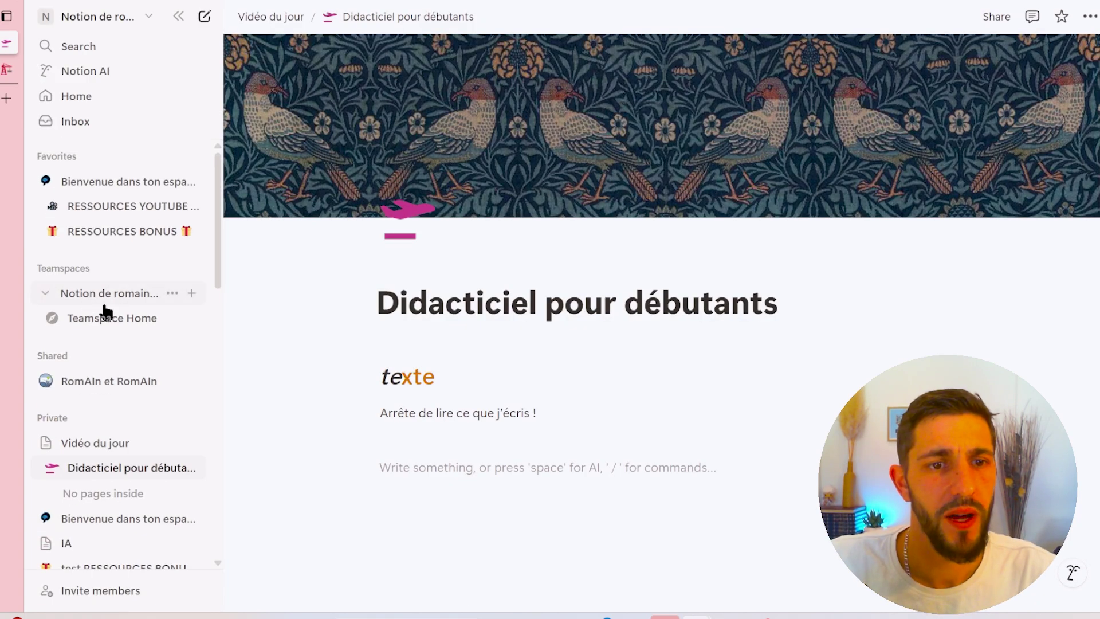
Step: From the "Didacticiel pour débutants" page, open the Notion settings and examine the profile, security and device options of My account
scroll(103, 312, "down", 2)
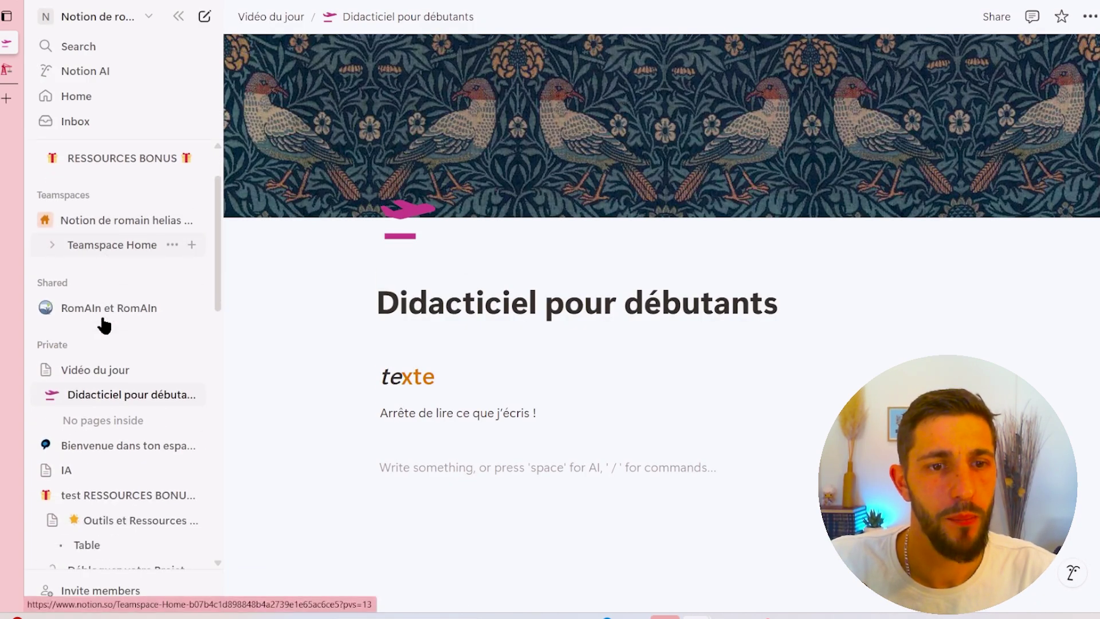
scroll(59, 240, "up", 3)
scroll(147, 410, "down", 10)
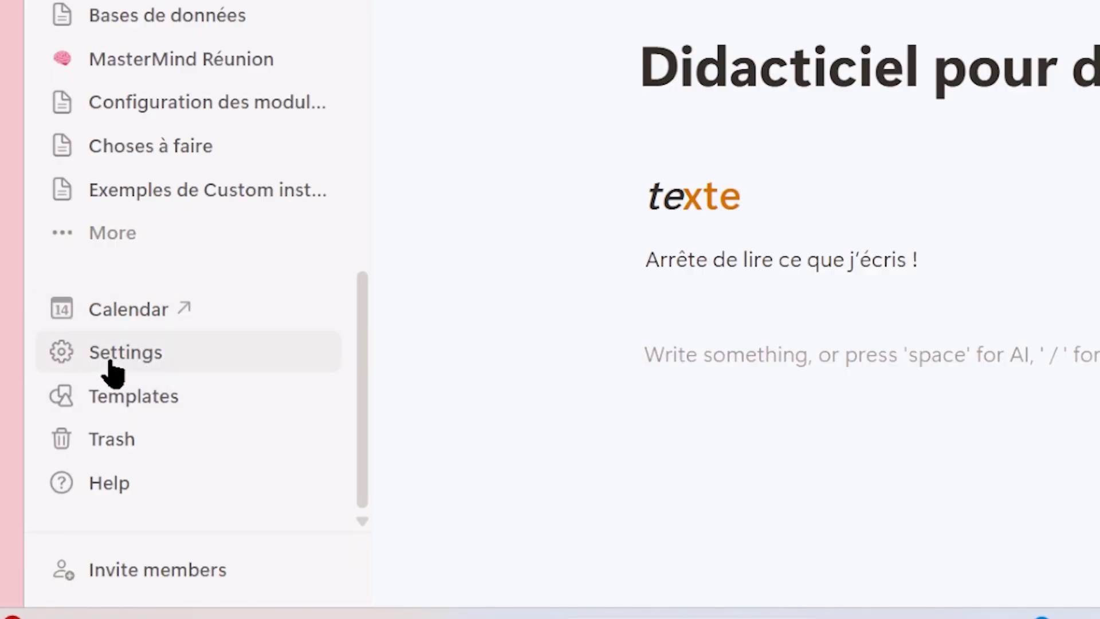
left_click(111, 364)
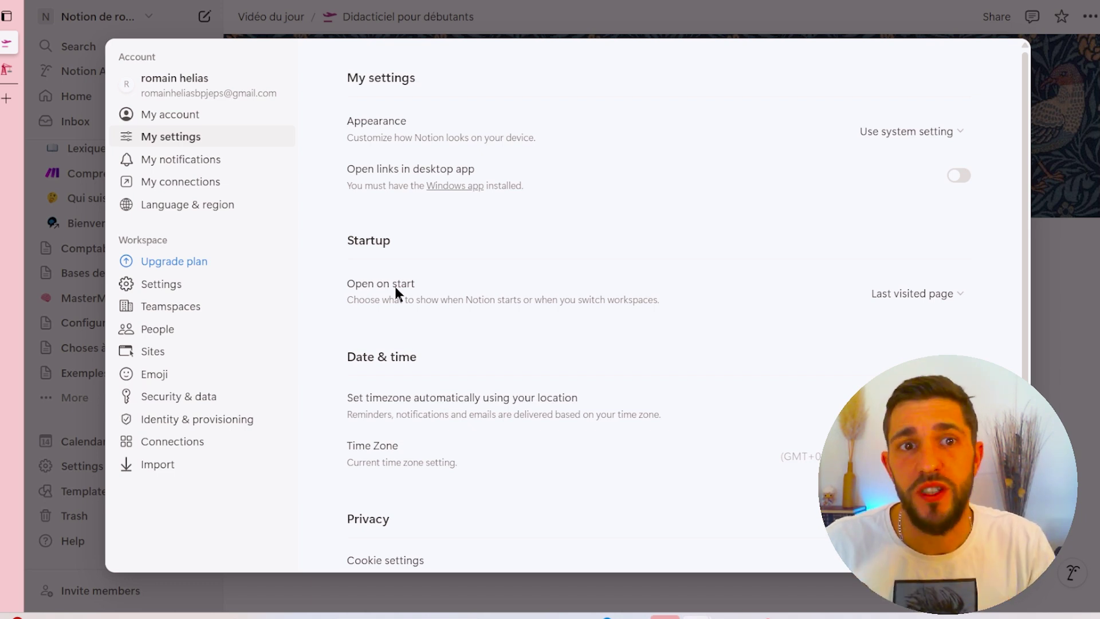
left_click(150, 119)
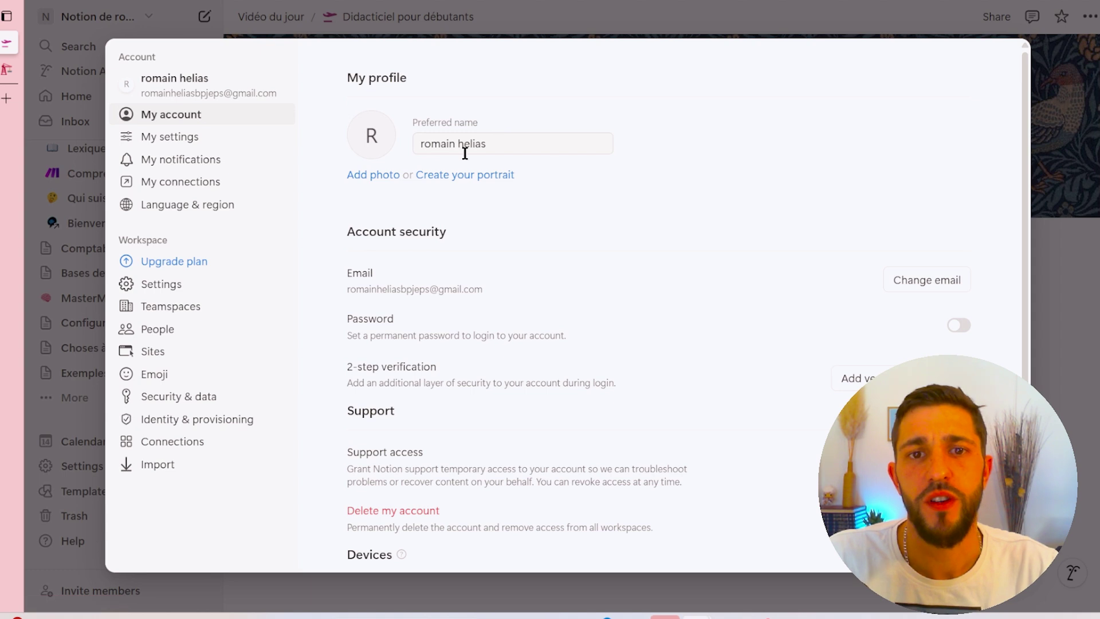
scroll(533, 201, "down", 3)
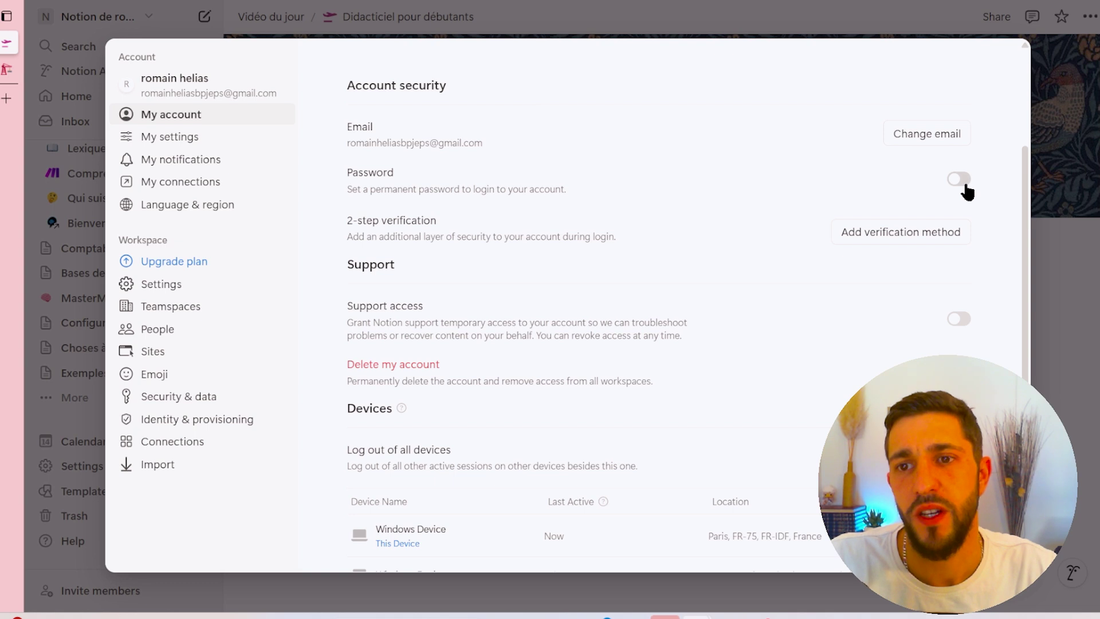
Step: In My settings, try the Dark appearance, and set the appearance to Light
left_click(180, 142)
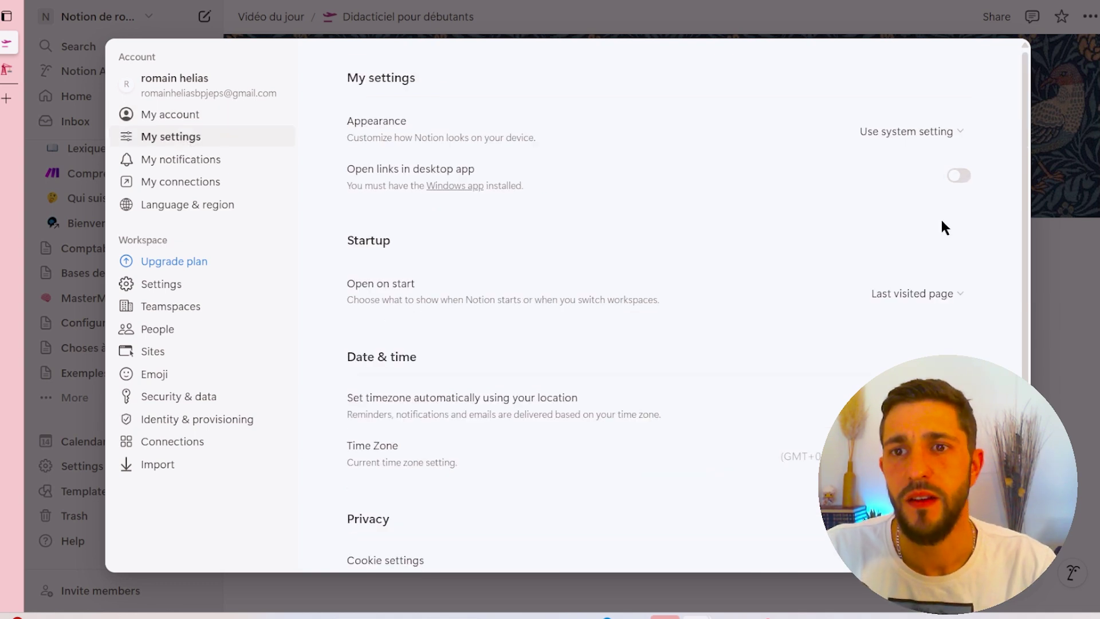
left_click(935, 130)
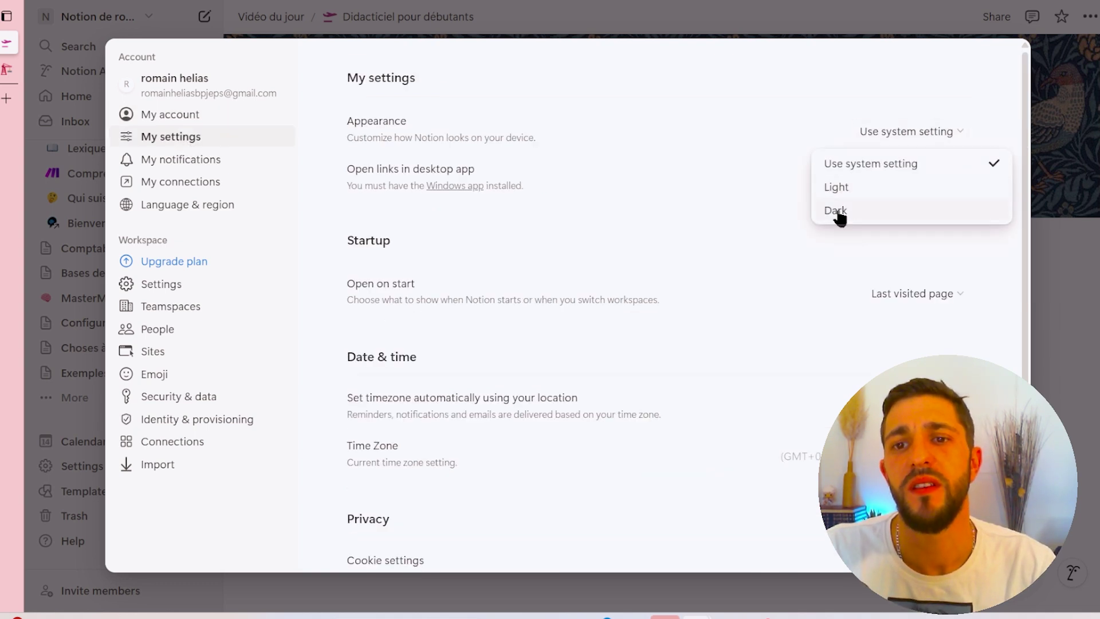
left_click(837, 210)
left_click(915, 136)
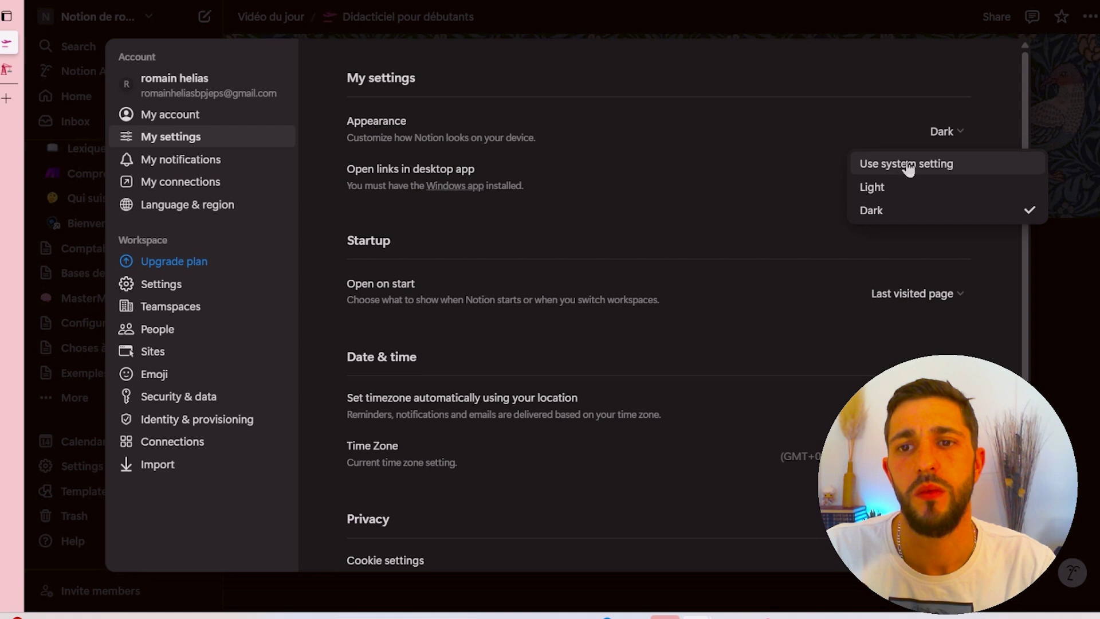
left_click(874, 187)
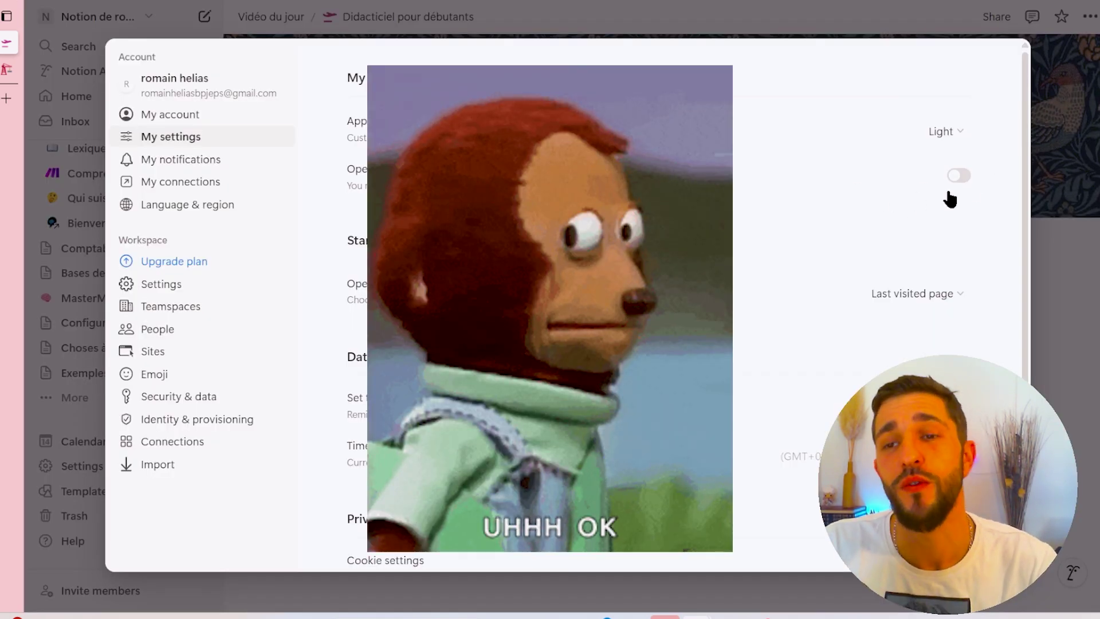
Step: Review the startup, date and time, and privacy options, and check the choices for Open on start
scroll(933, 172, "down", 3)
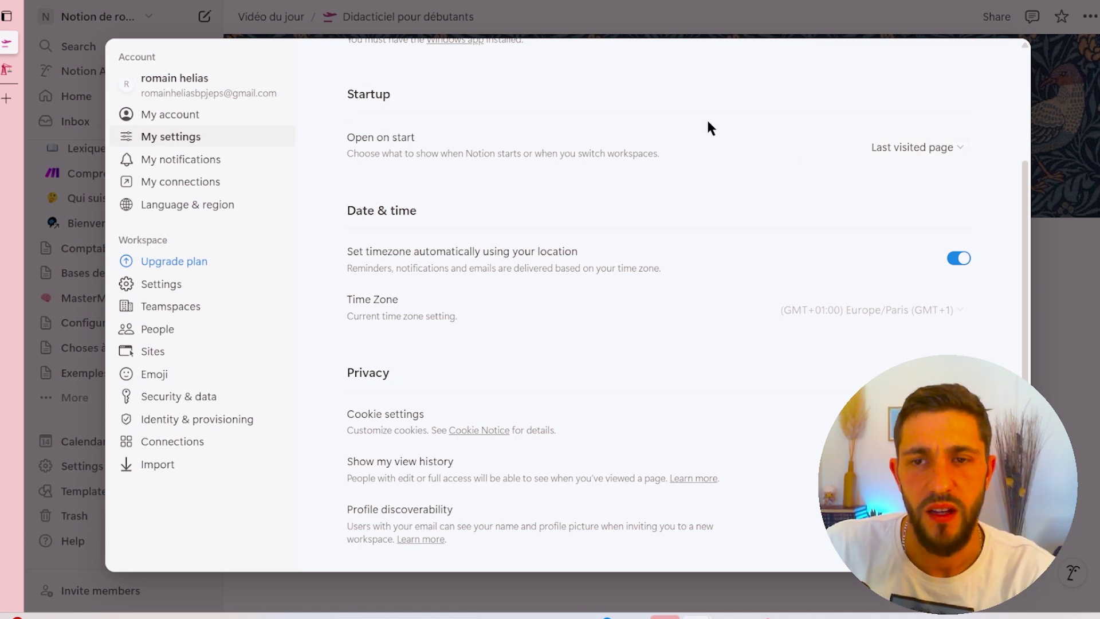
left_click(943, 148)
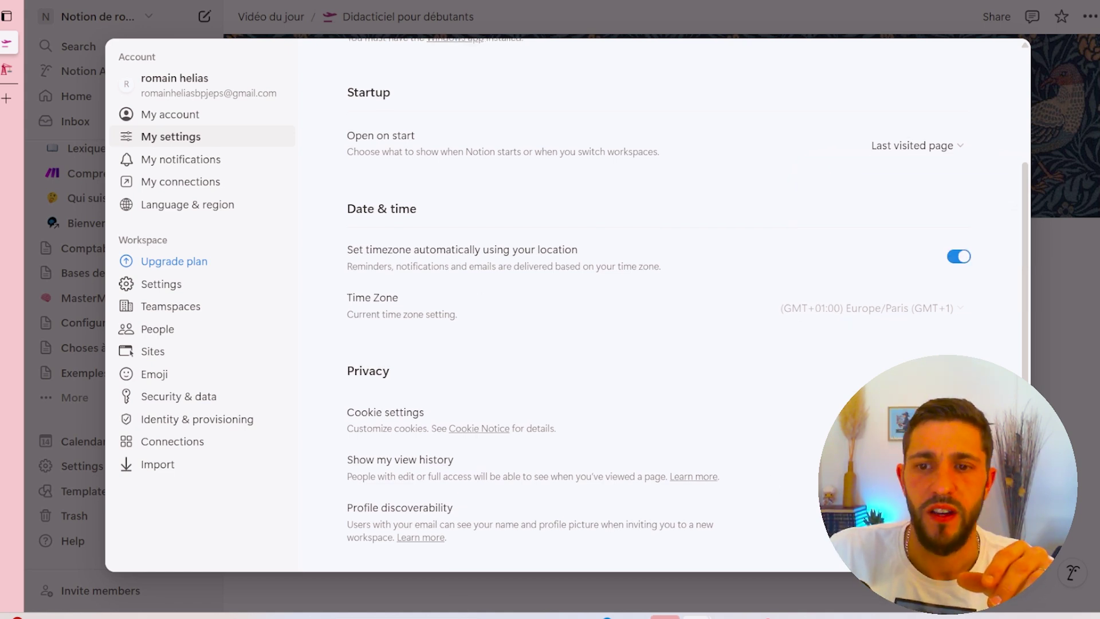
Step: Turn off mobile push notifications in My notifications
left_click(182, 159)
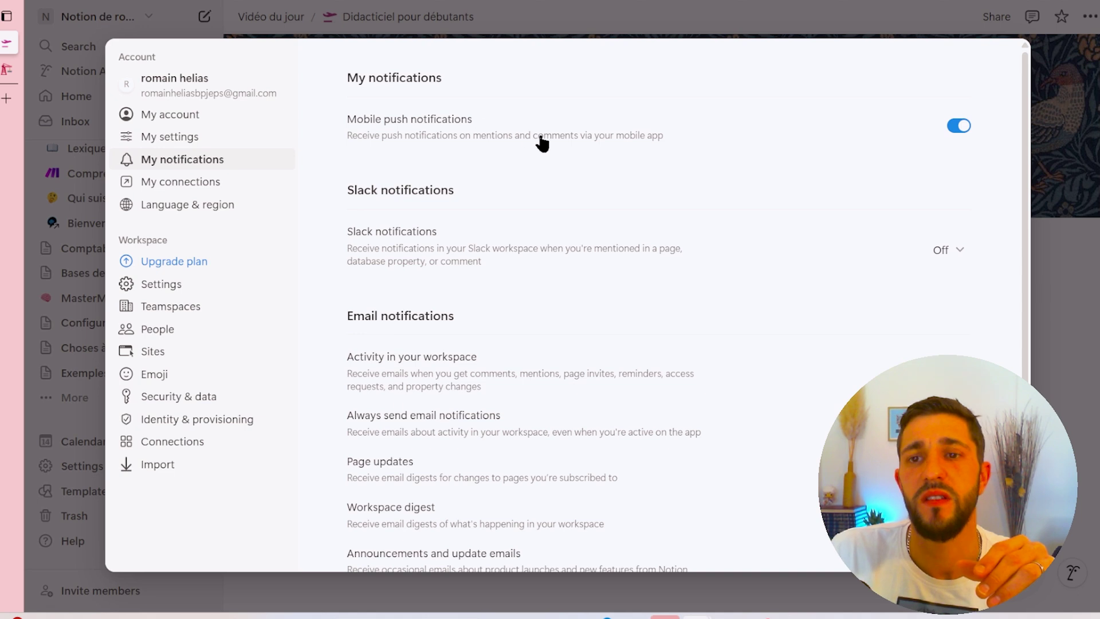
left_click(962, 127)
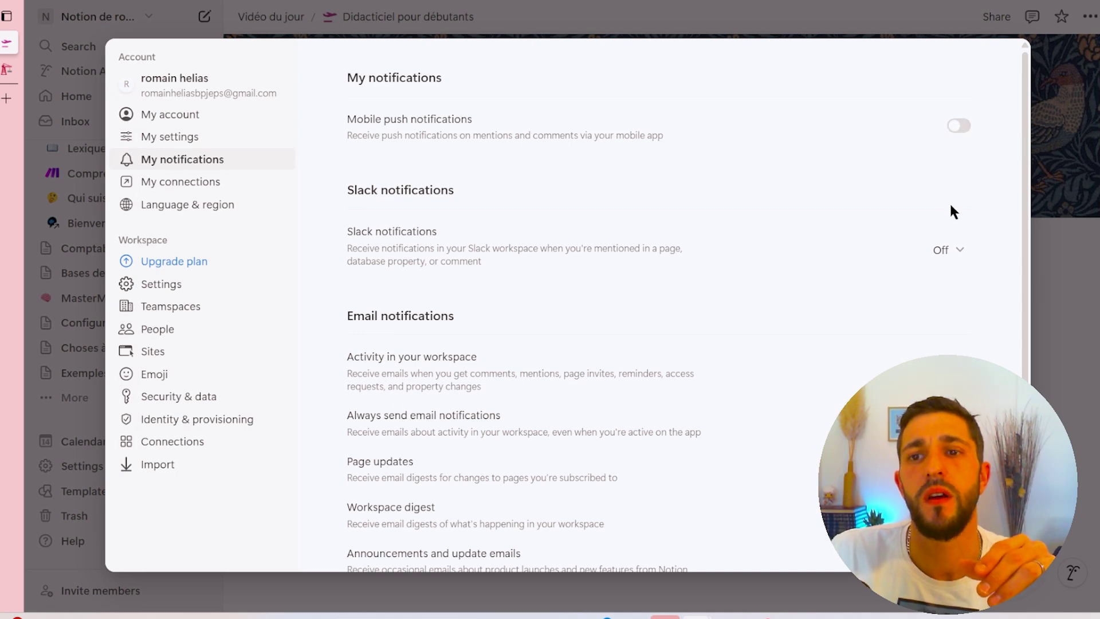
Step: Review the Slack and email notification options in My notifications, including workspace activity, page updates and workspace digest
scroll(950, 204, "down", 2)
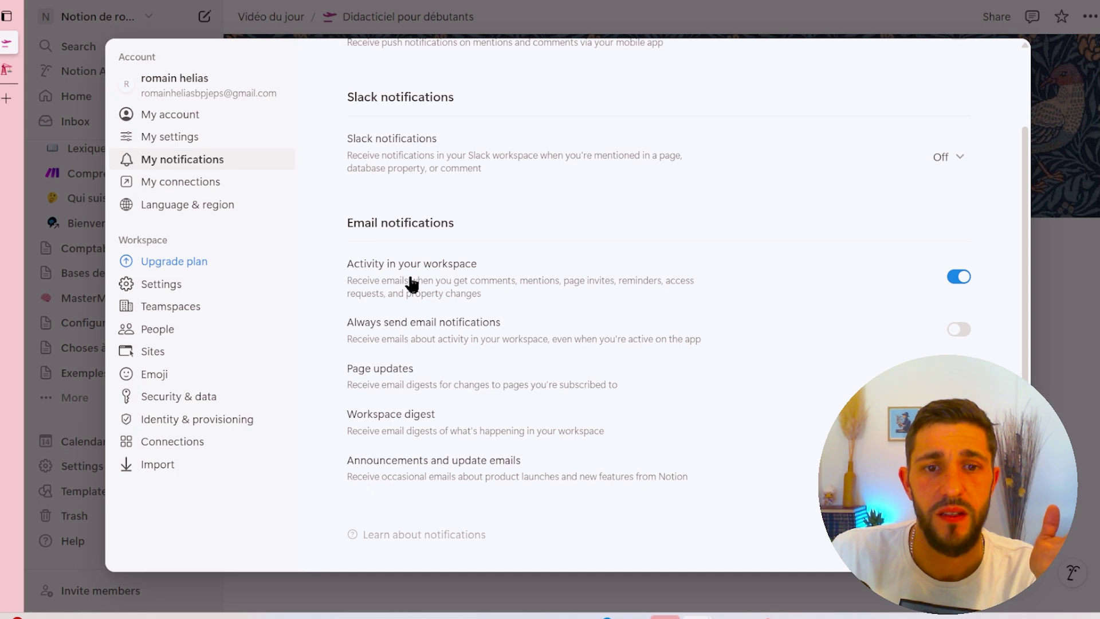
scroll(759, 462, "up", 2)
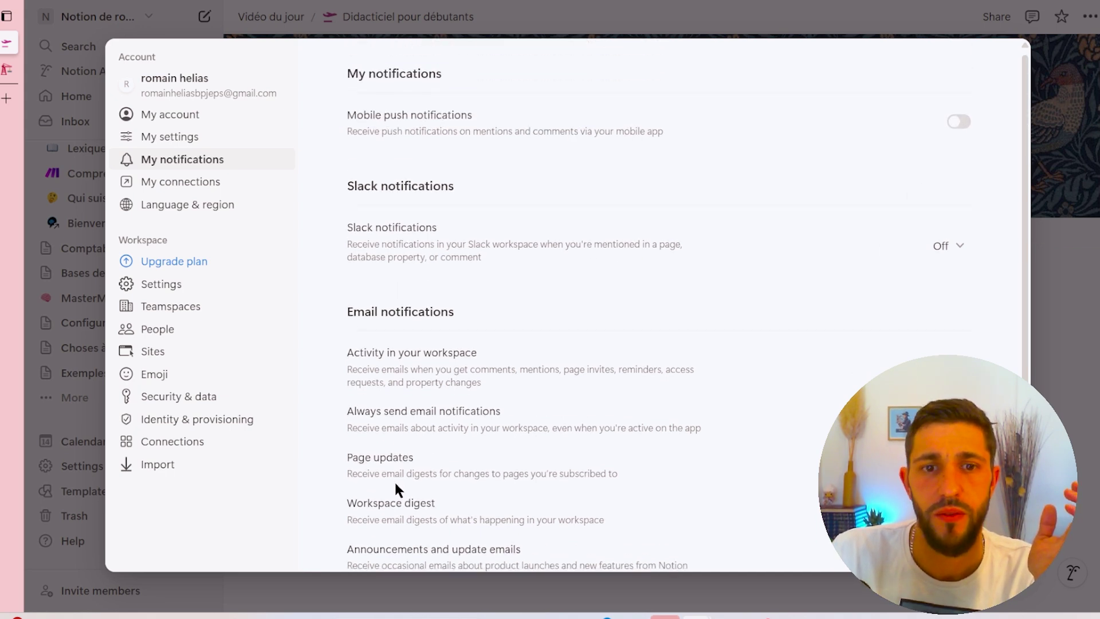
scroll(395, 489, "down", 2)
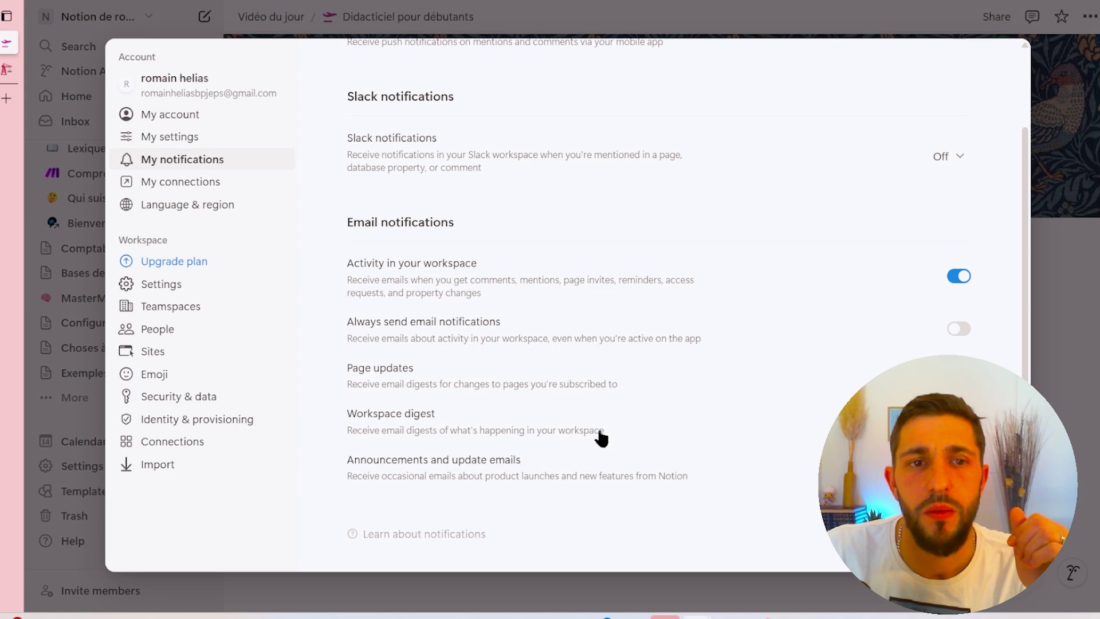
Step: Open My connections and examine the connected apps, their access rights and the new connections on offer
left_click(179, 189)
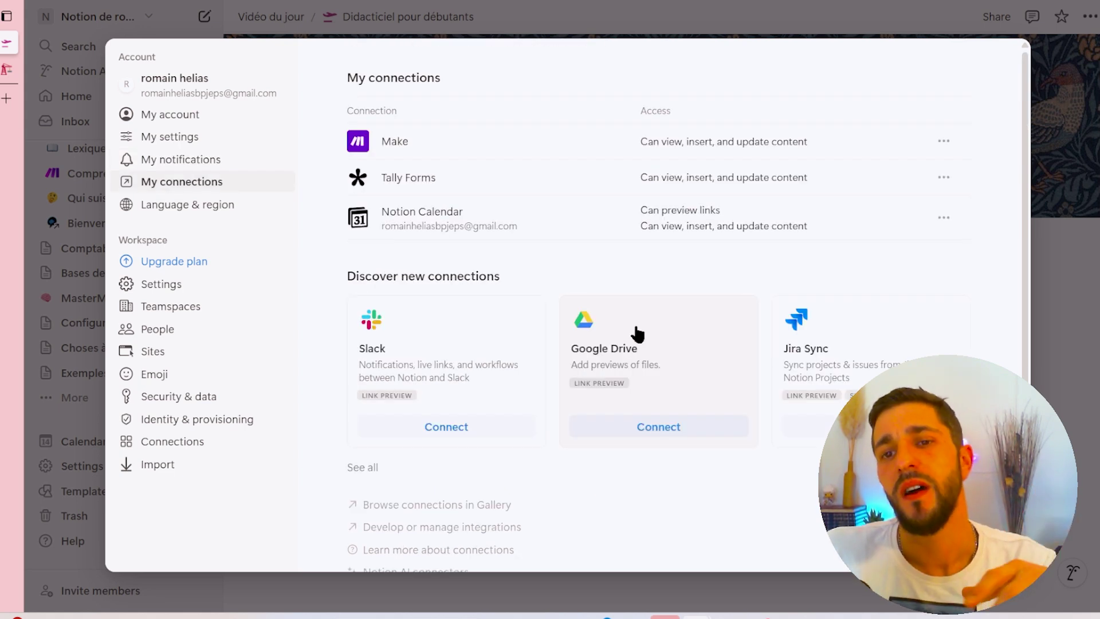
scroll(632, 343, "down", 1)
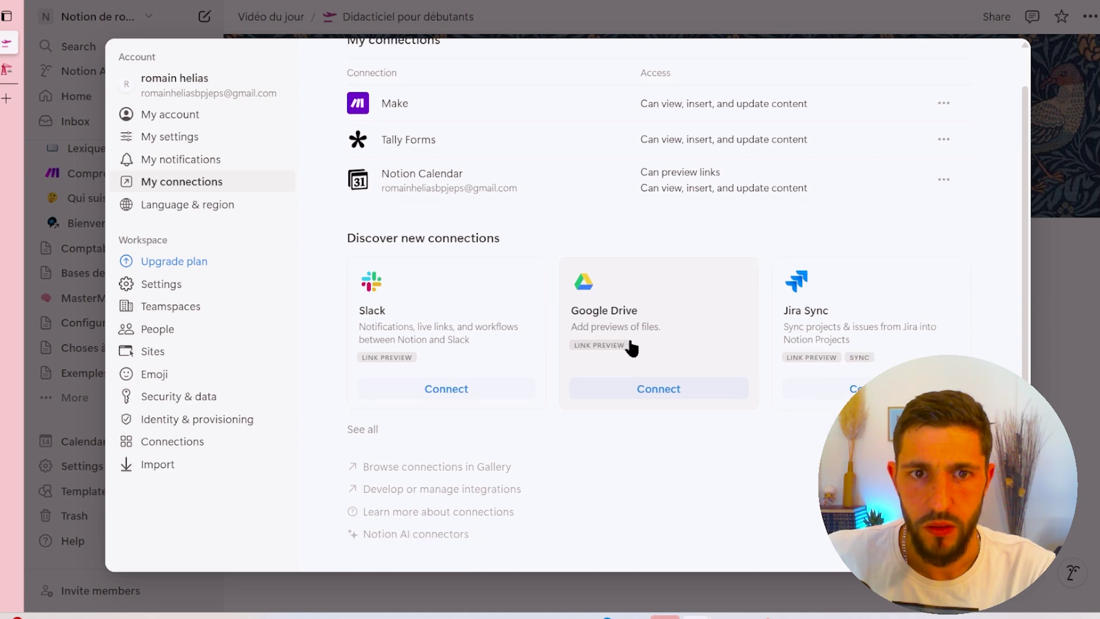
scroll(632, 346, "up", 1)
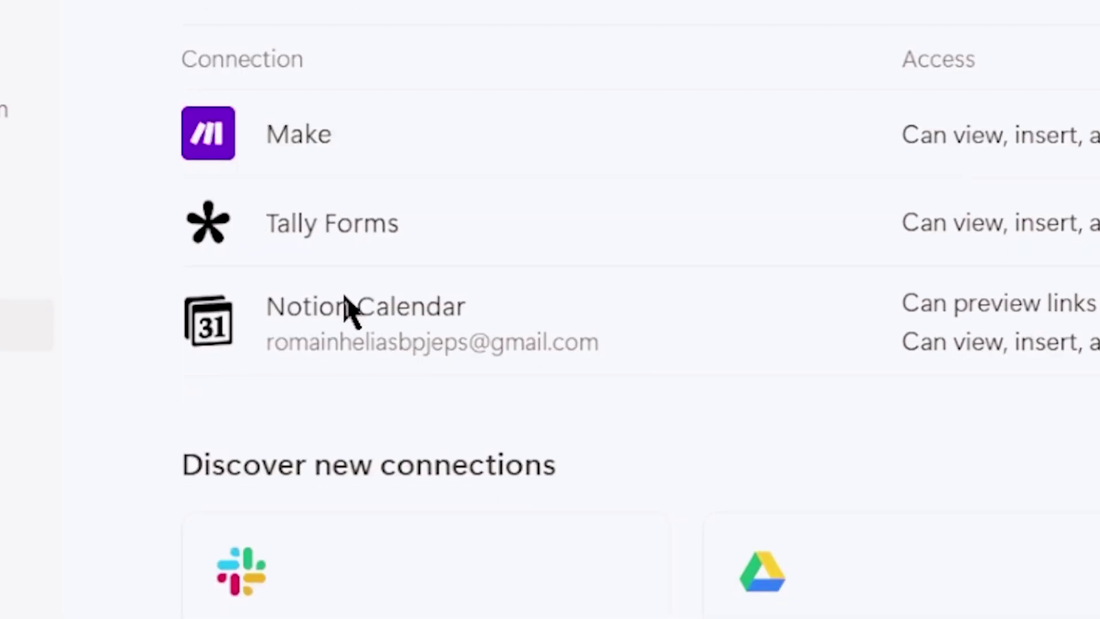
scroll(519, 550, "up", 1)
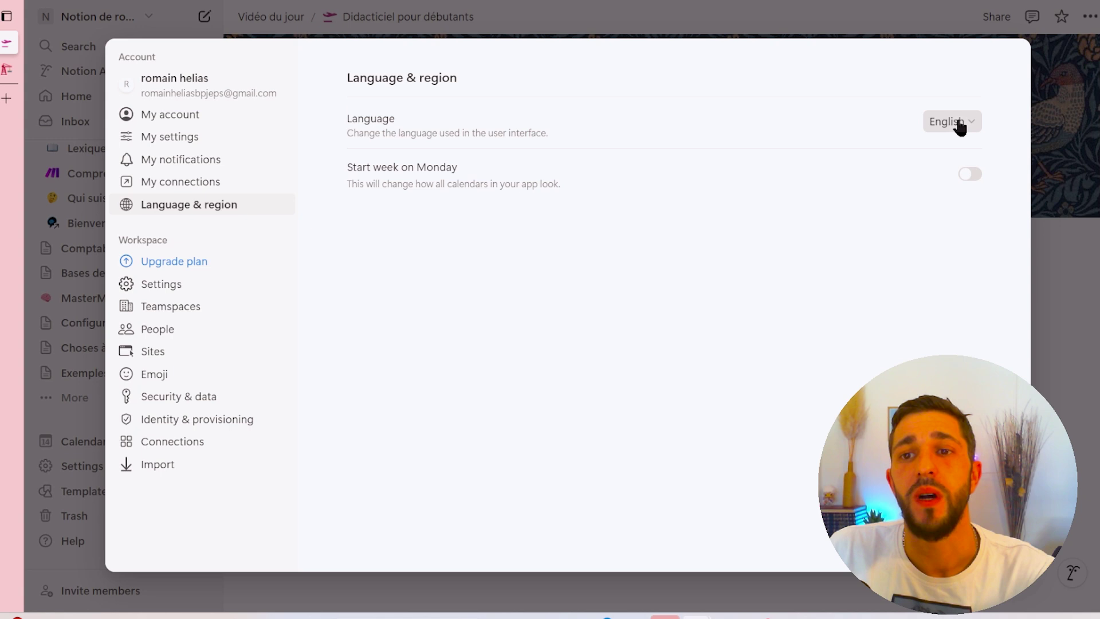
Step: Check the interface languages available in Language & region, and close the list without choosing another language
left_click(951, 122)
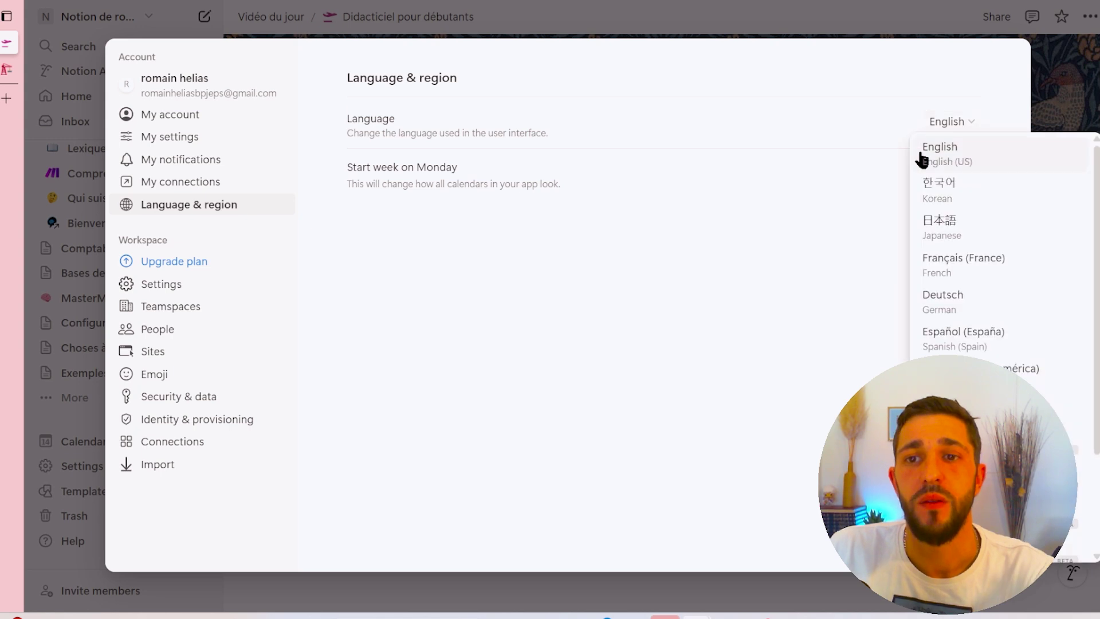
scroll(921, 252, "down", 3)
scroll(994, 241, "up", 3)
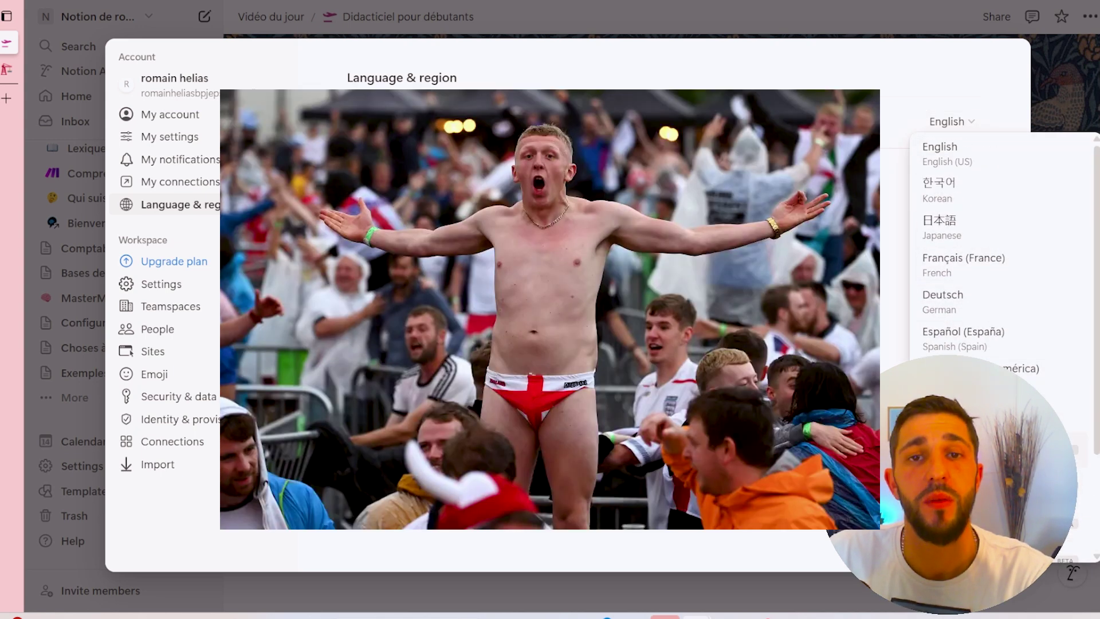
left_click(647, 352)
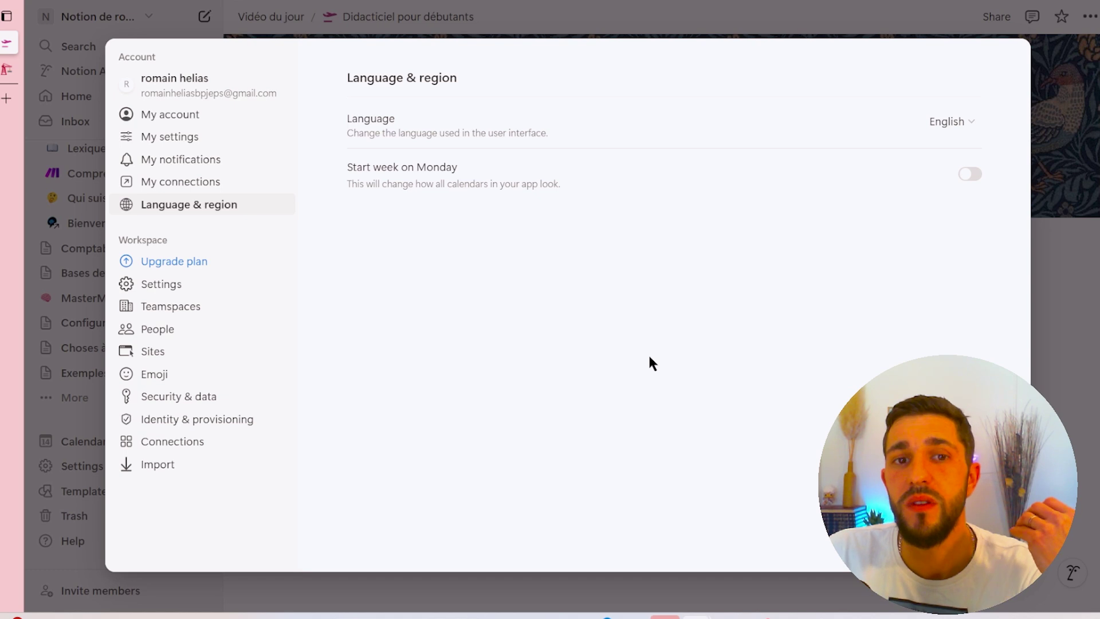